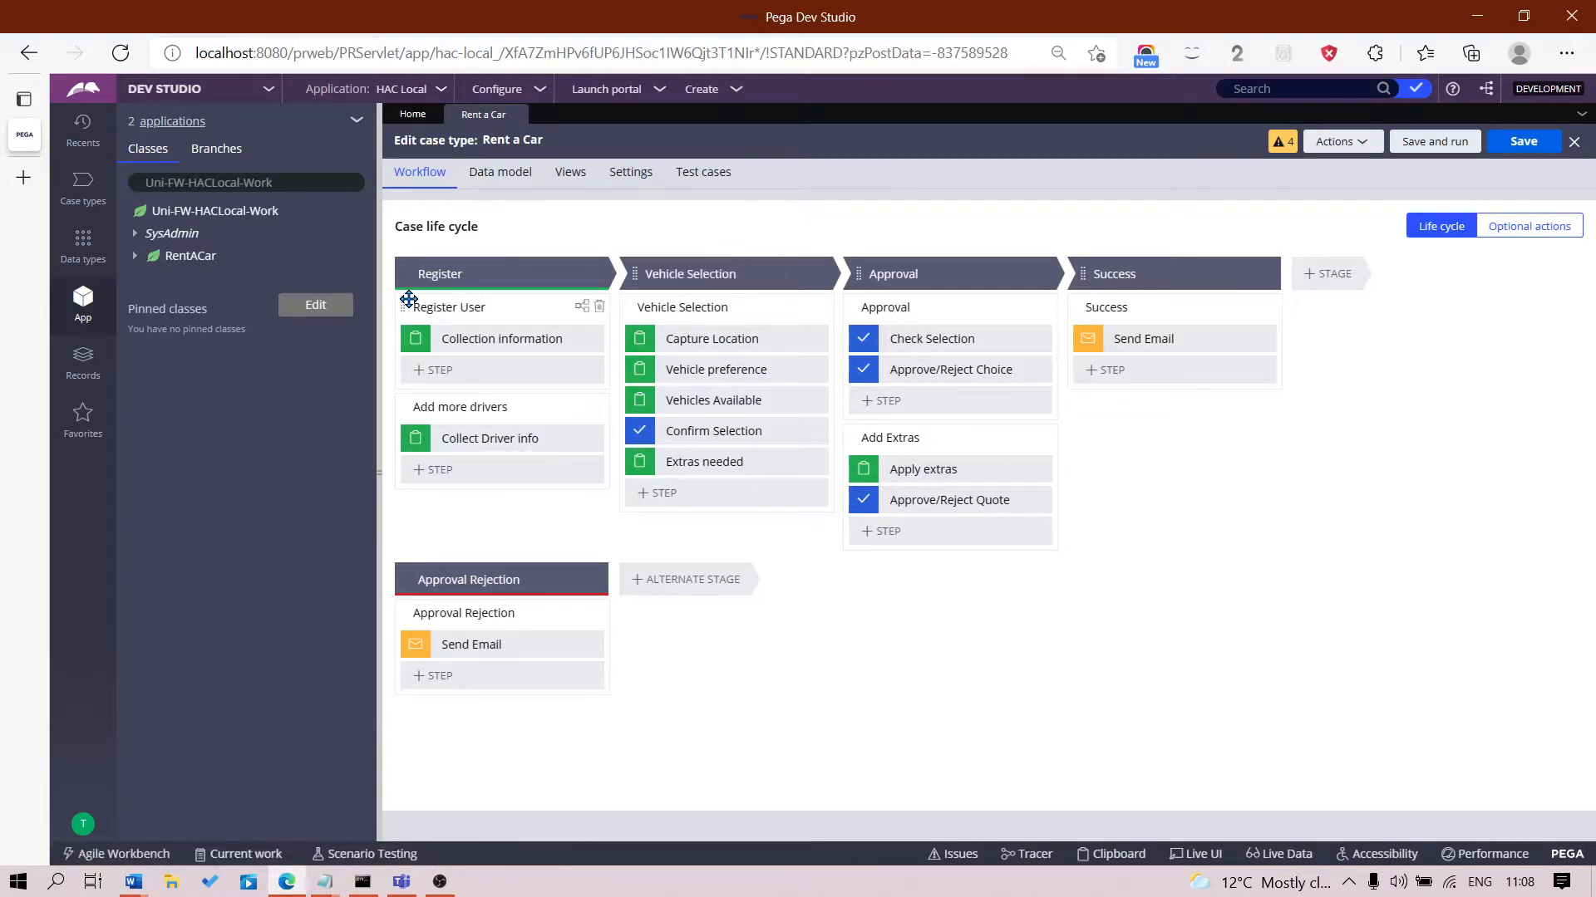
left_click(582, 307)
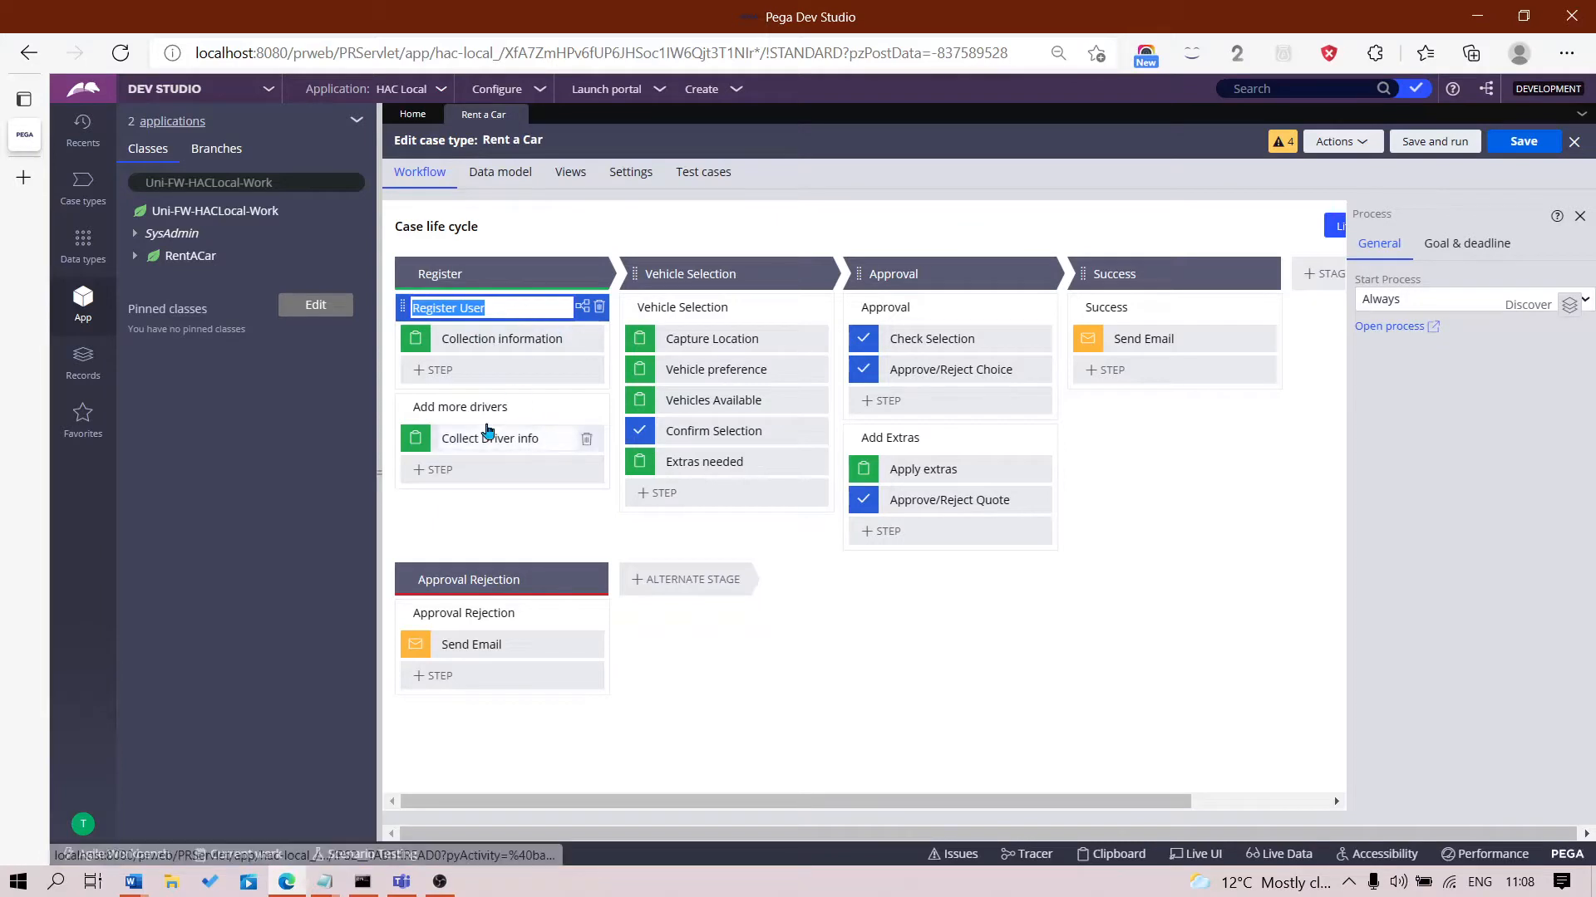
left_click(486, 418)
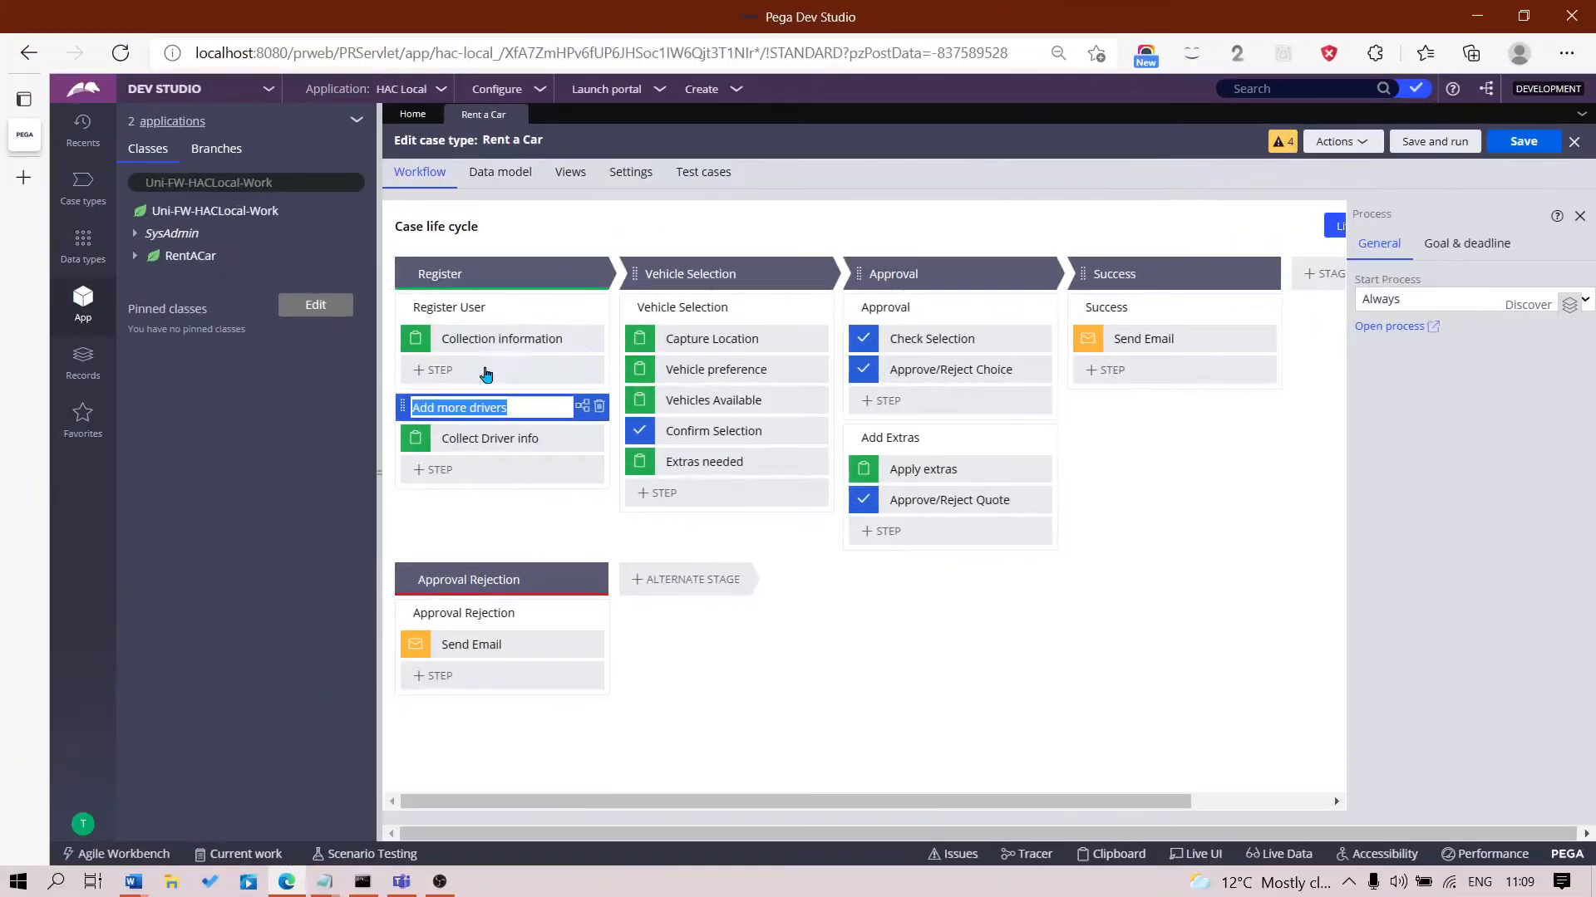
left_click(484, 338)
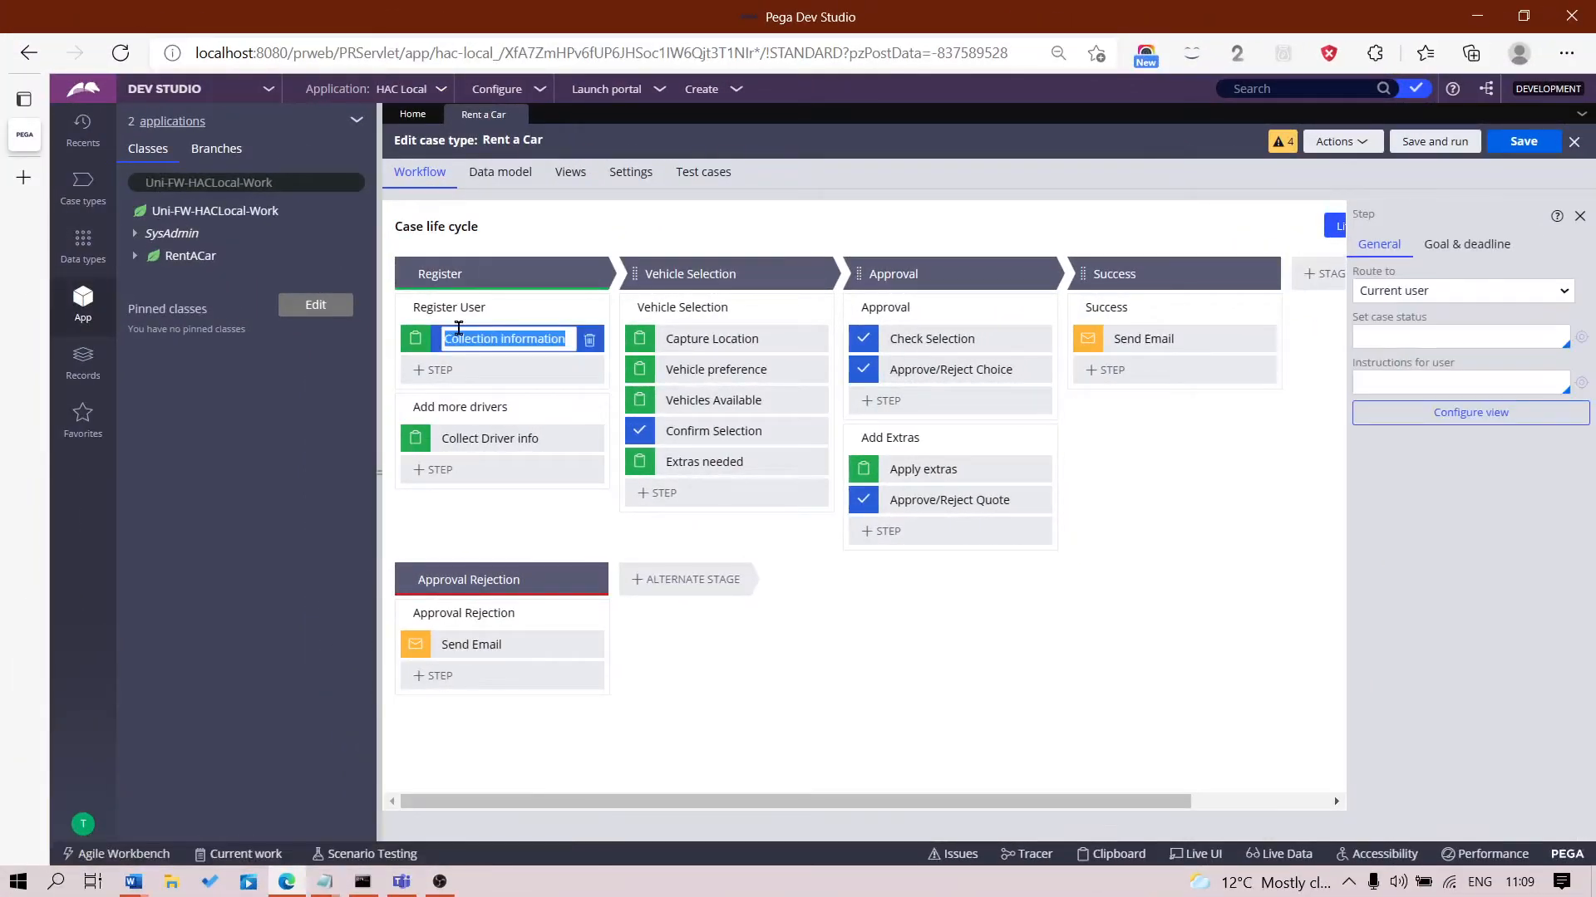
- Open the CollectionInformation flow action from the Process rules of the RentACar class
left_click(134, 264)
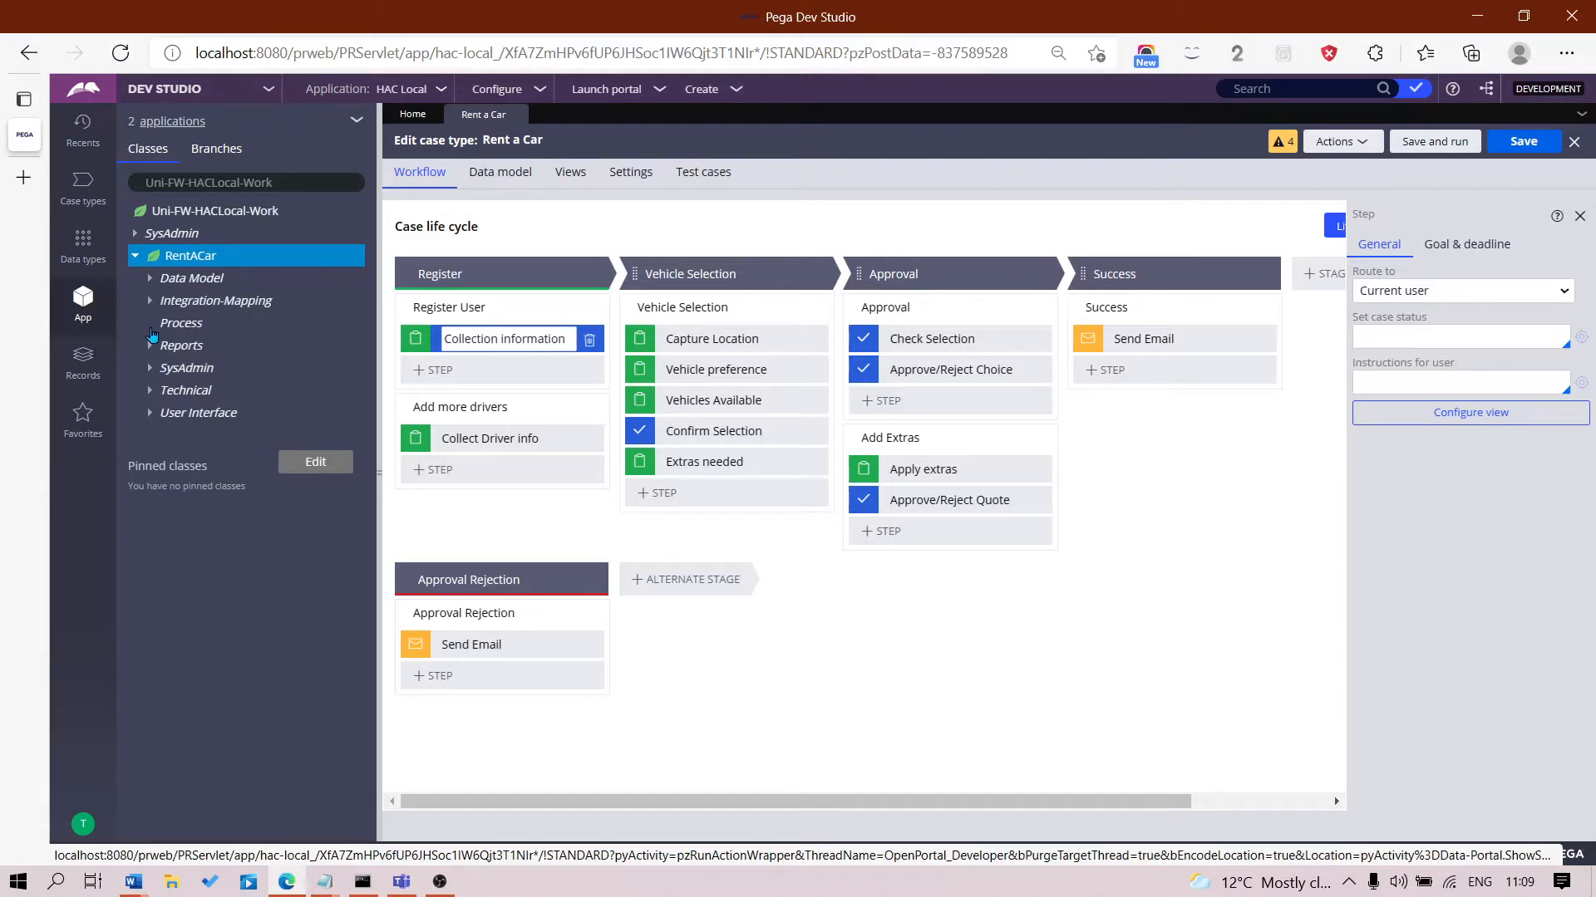
left_click(151, 325)
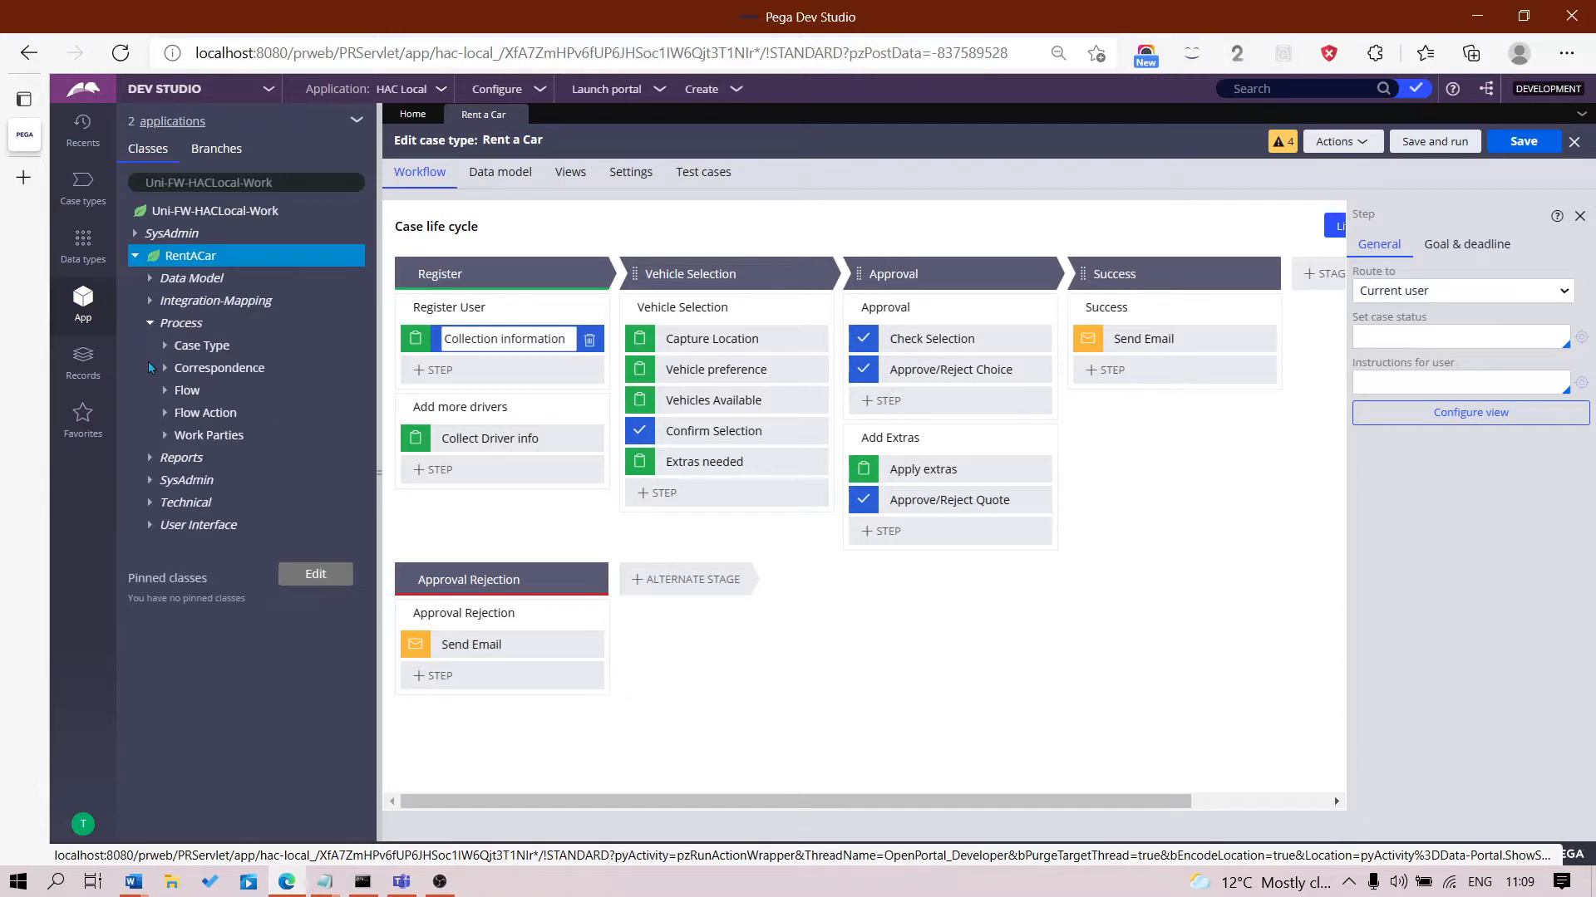
left_click(163, 413)
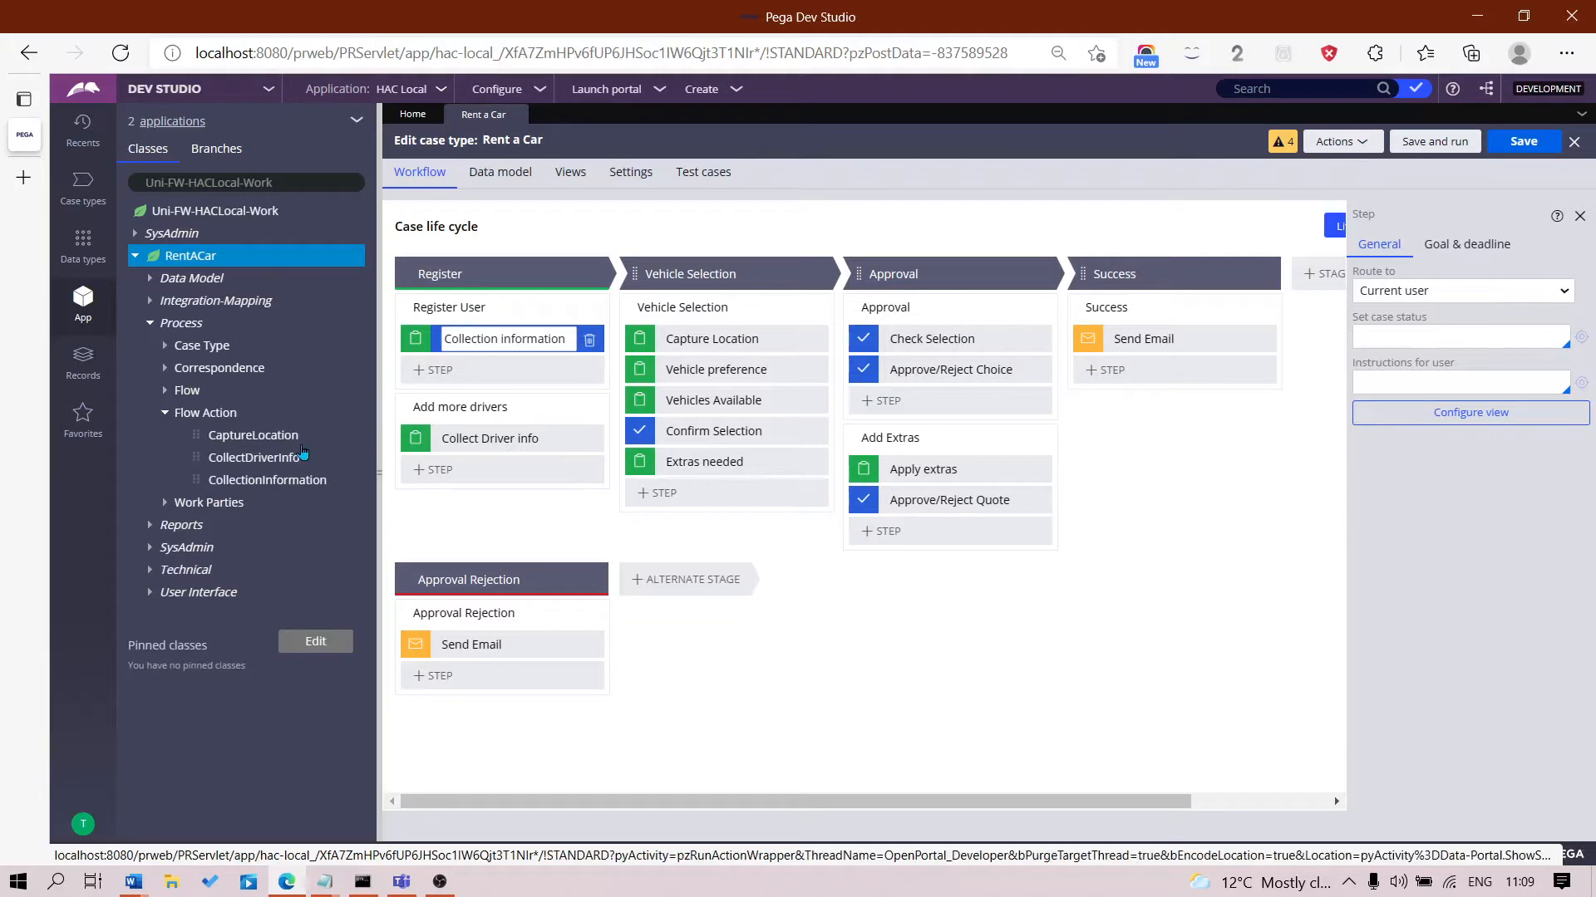
left_click(266, 481)
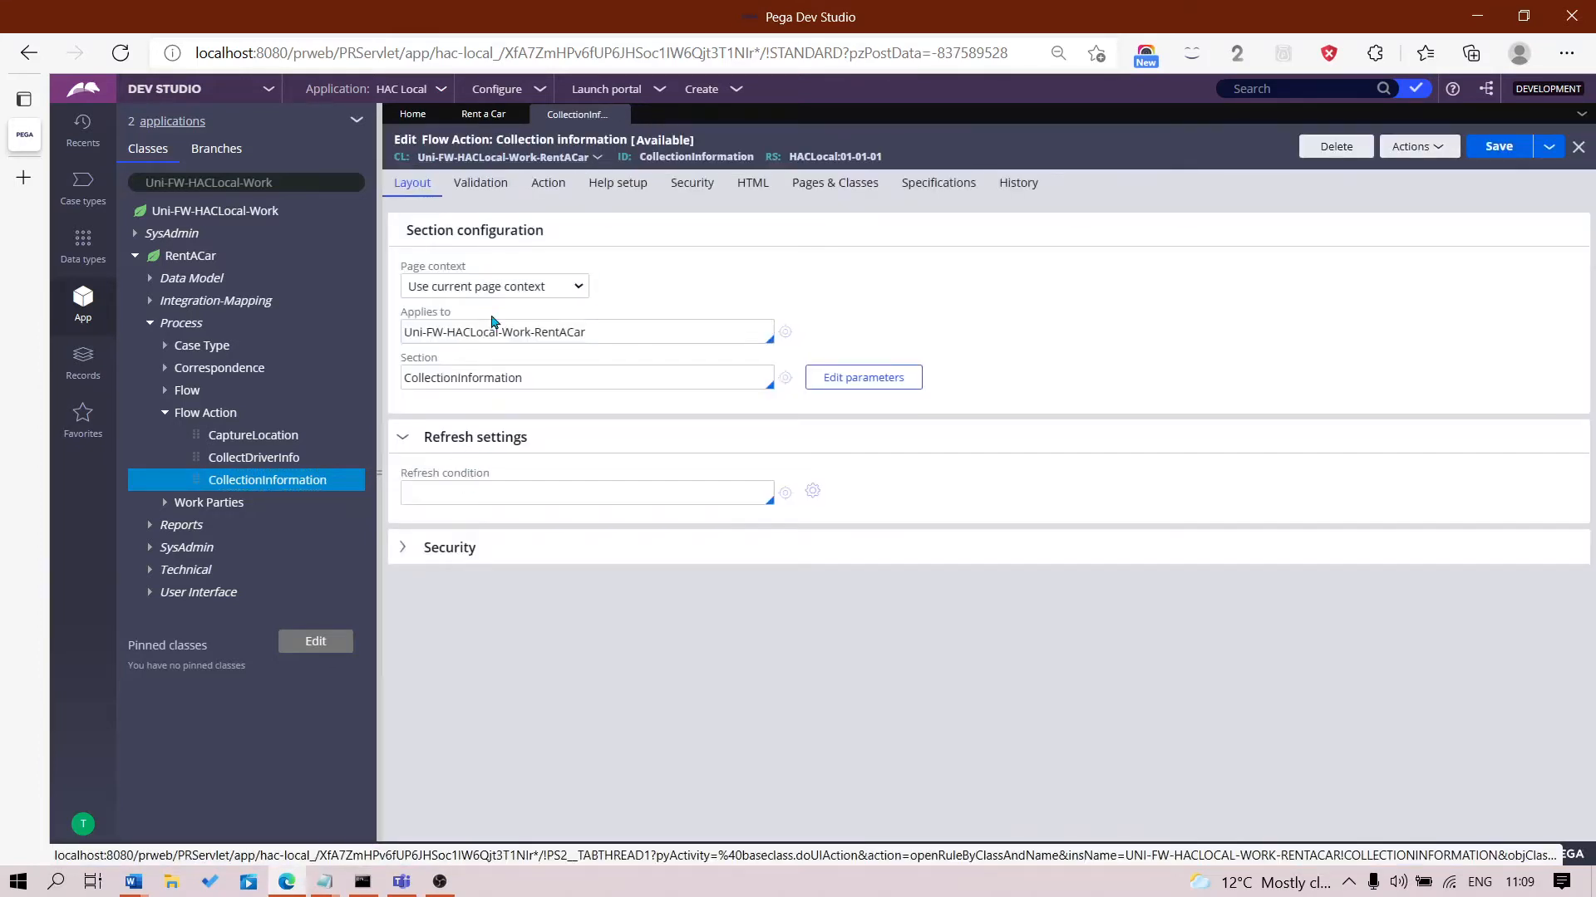
- Enter AgeValidate as the validate rule in the Collection information flow action's validation criteria
left_click(486, 184)
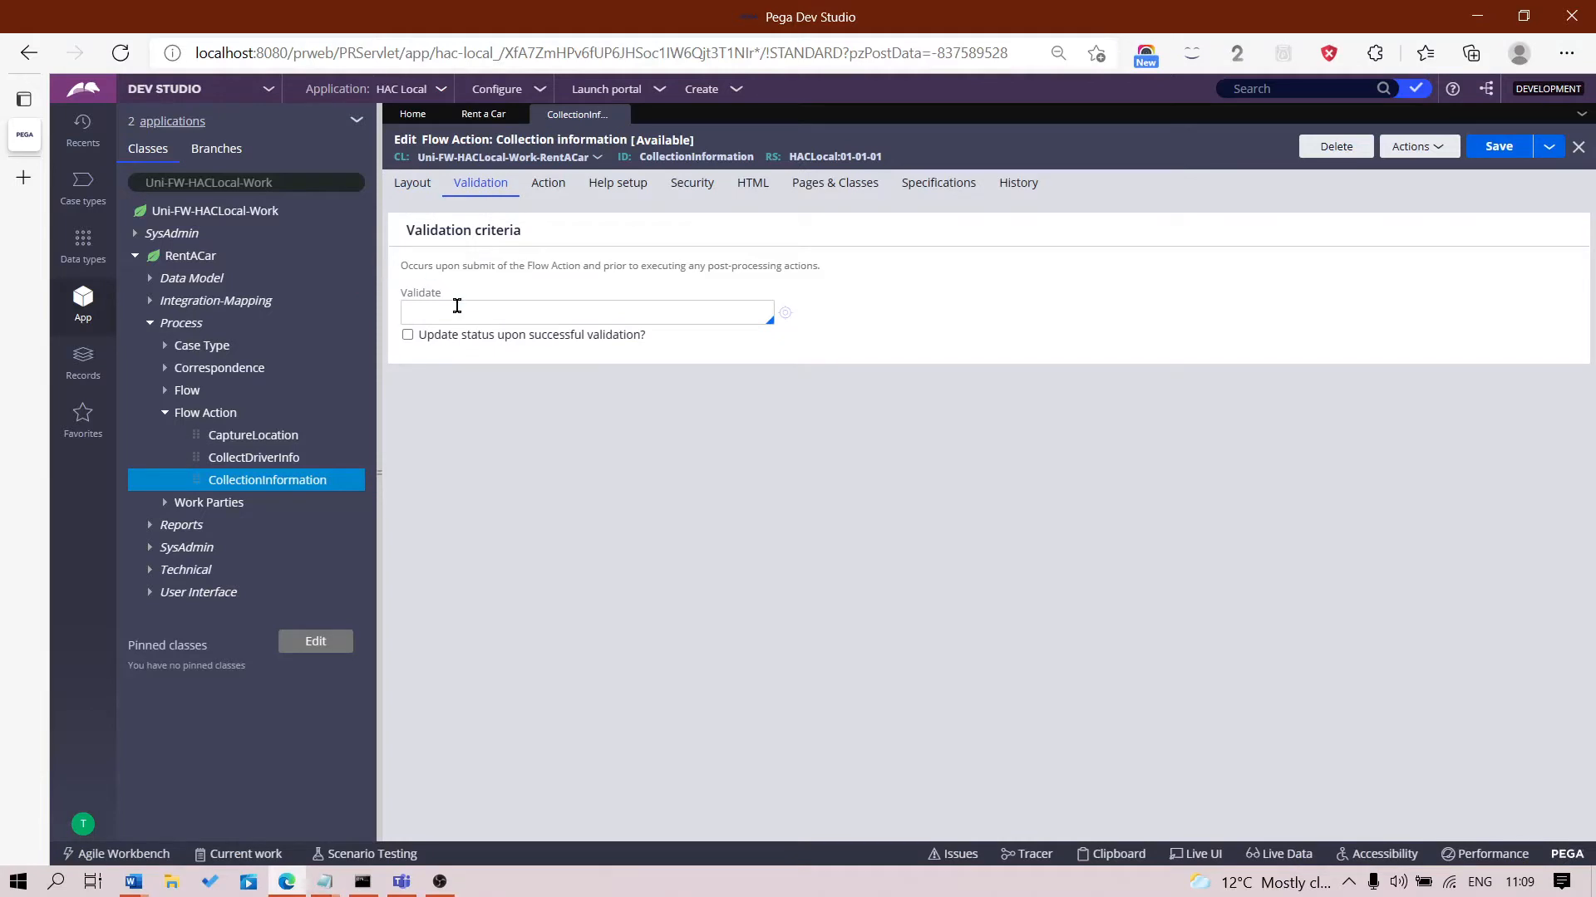
left_click(531, 309)
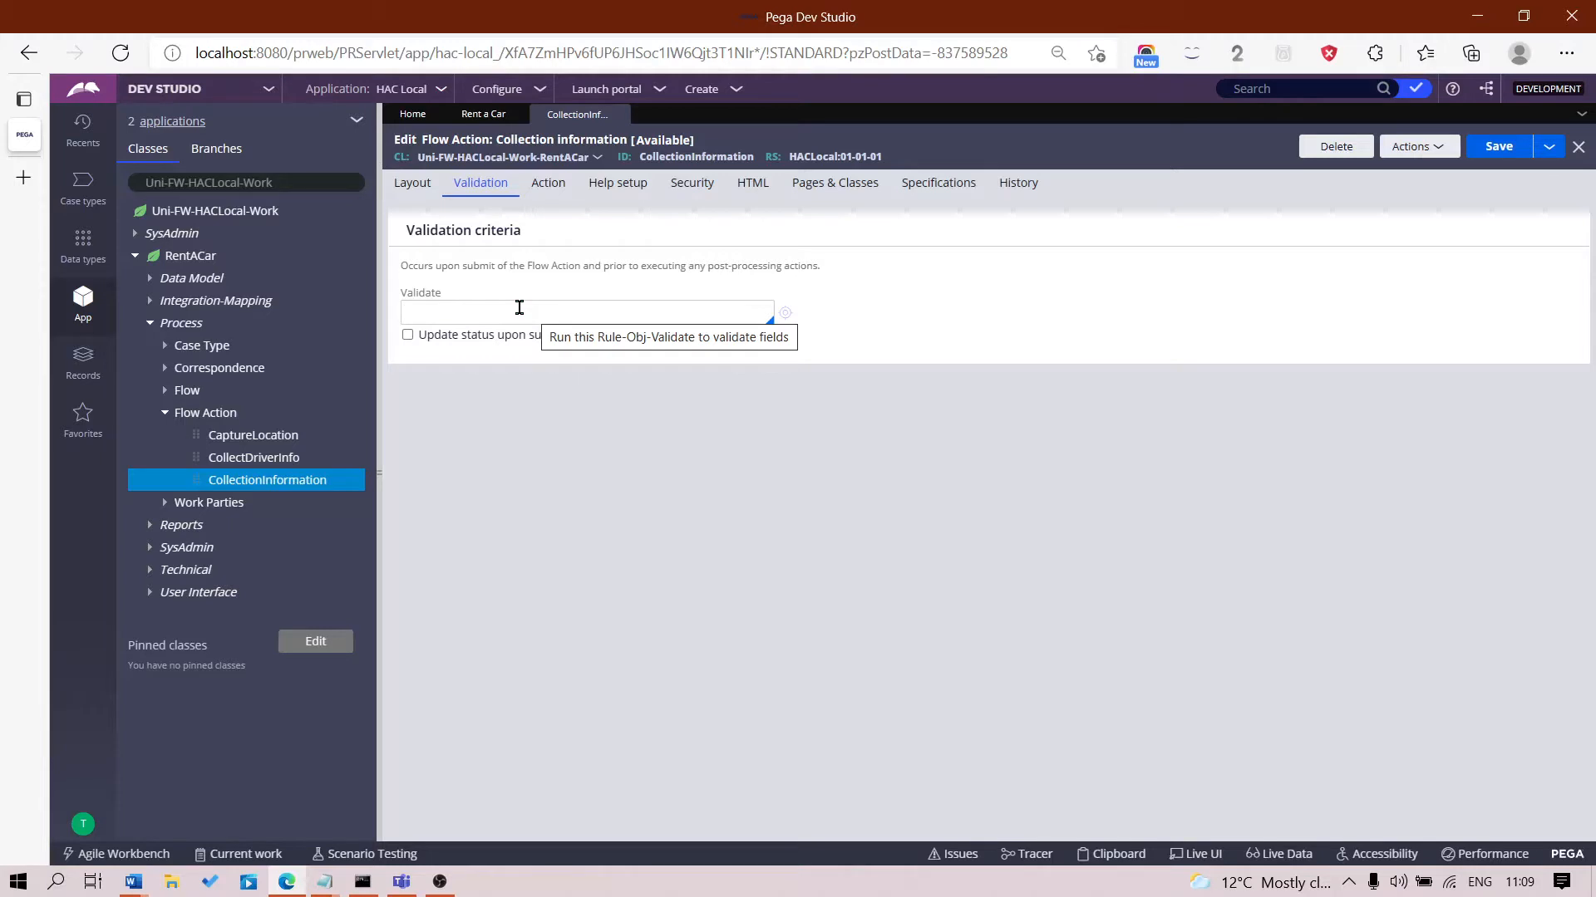
key("Caps_Lock")
type("AgeValidate")
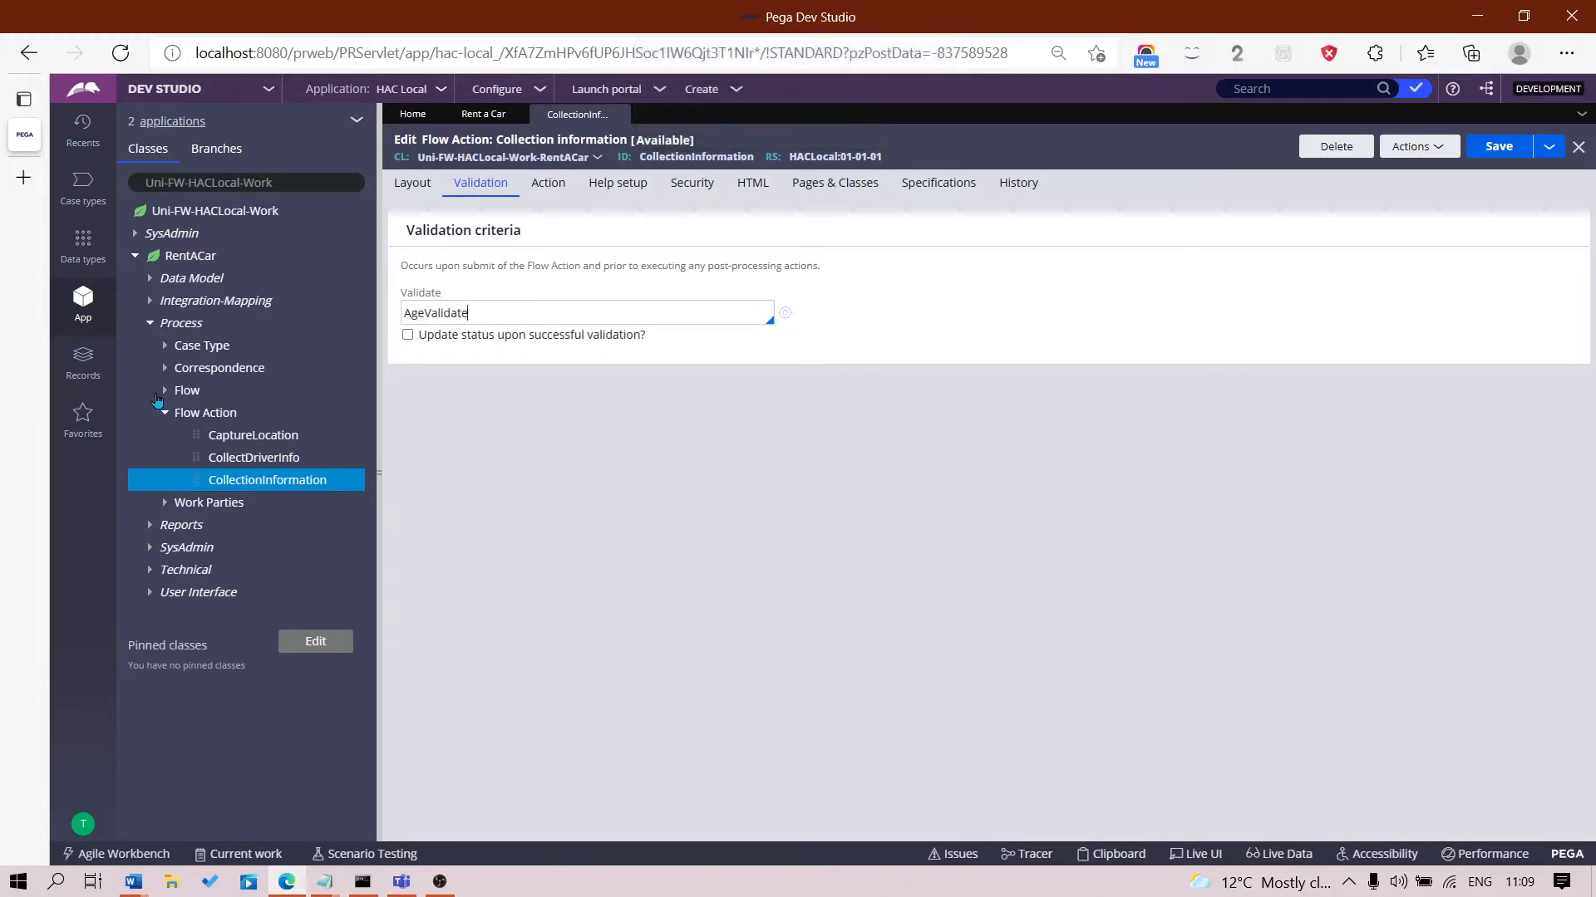
left_click(83, 361)
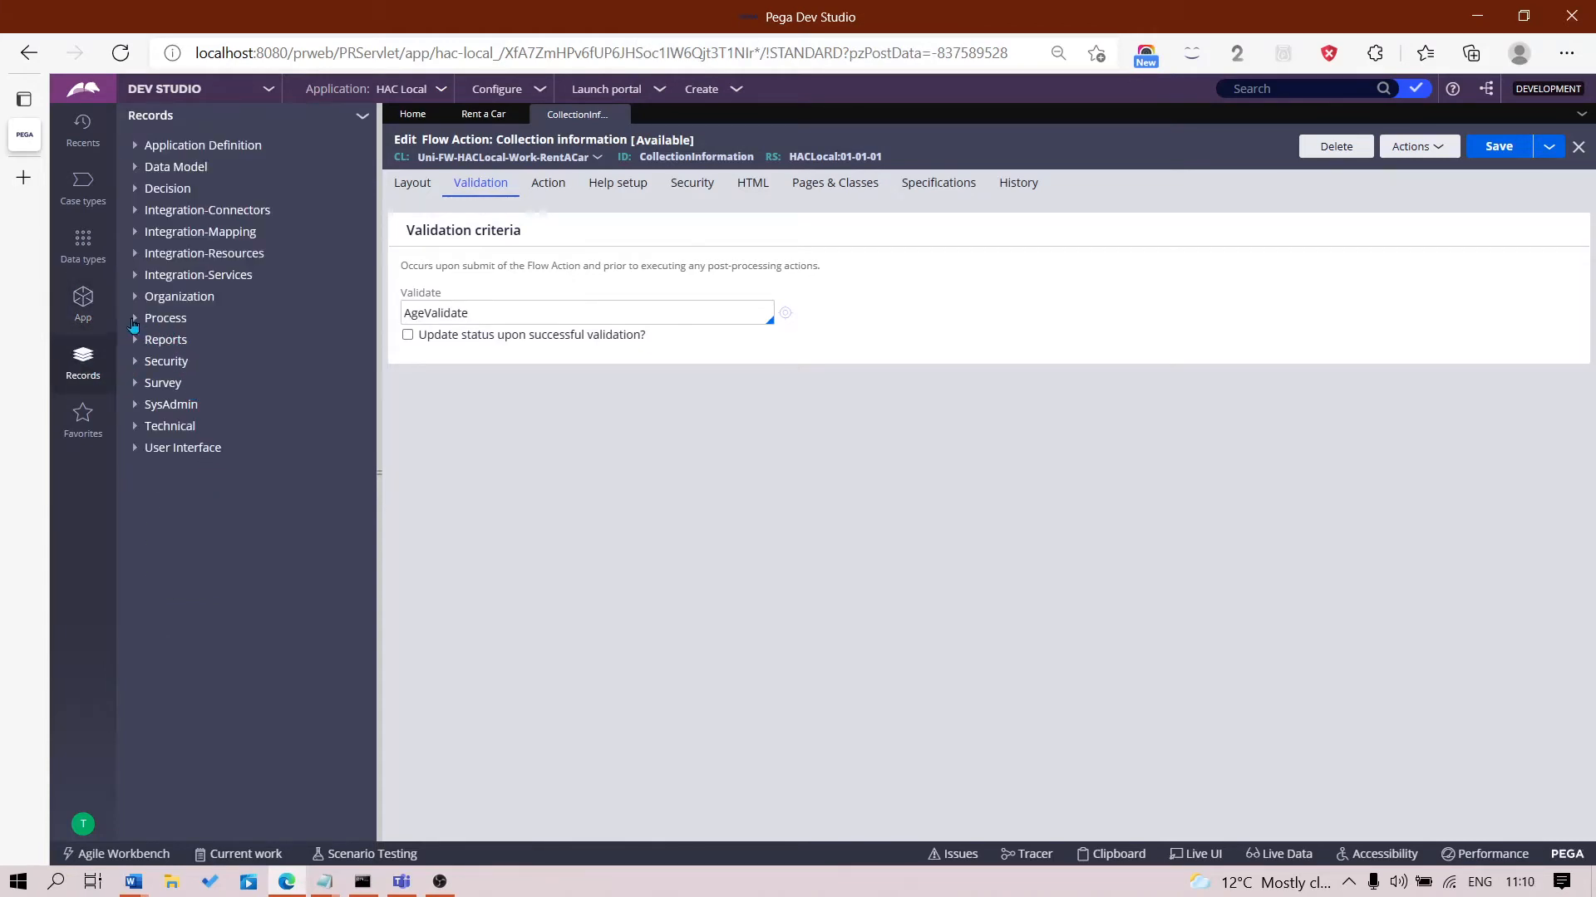
left_click(135, 318)
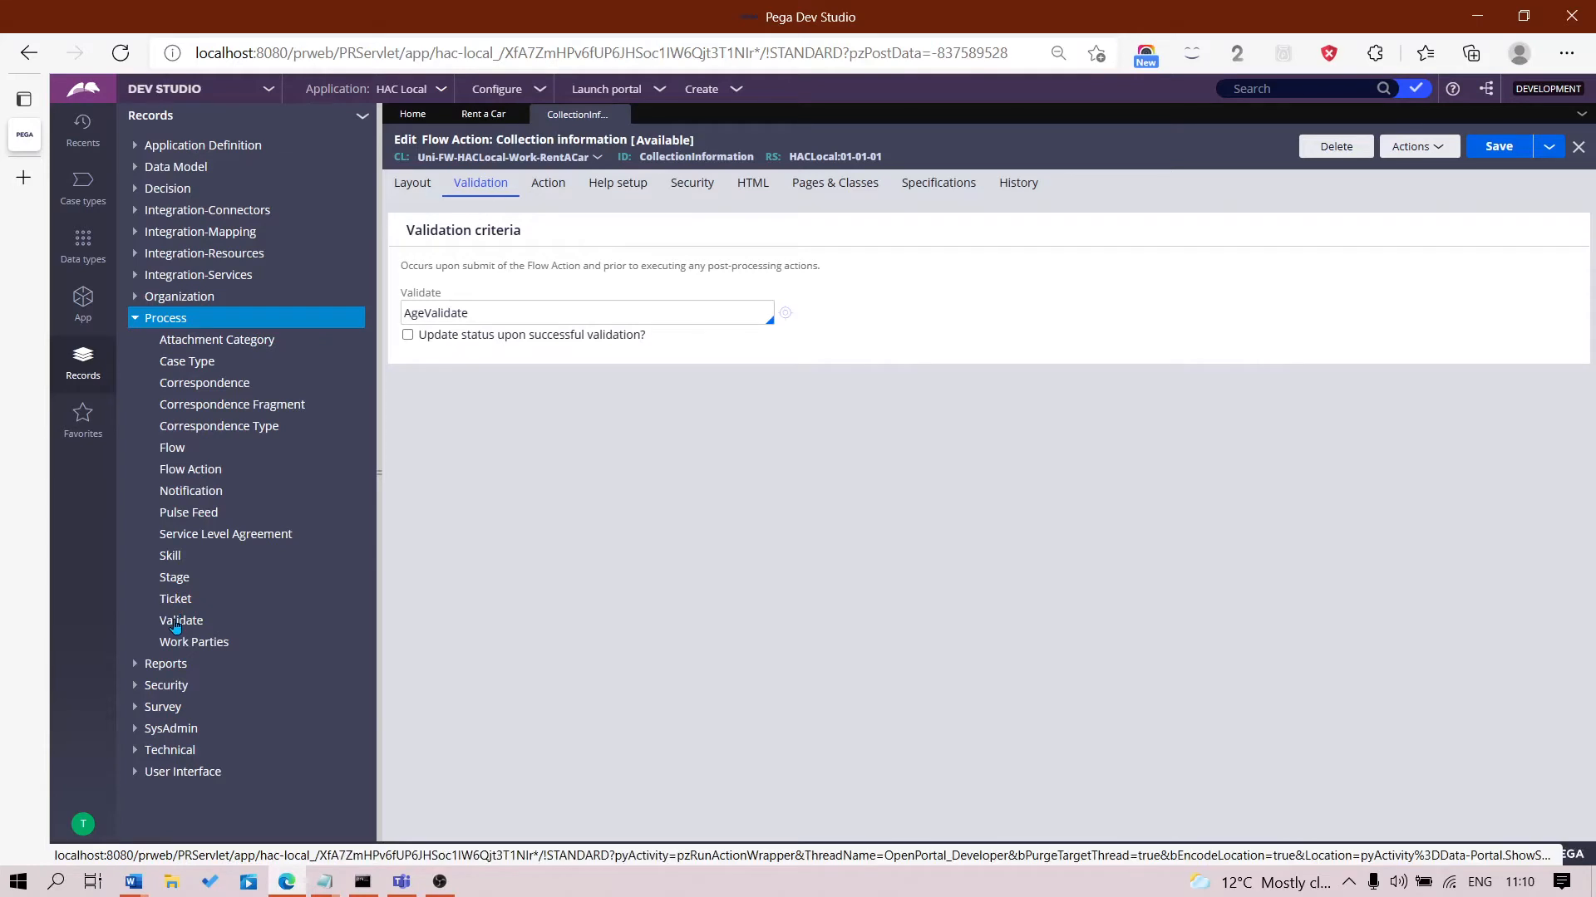
right_click(181, 621)
left_click(220, 650)
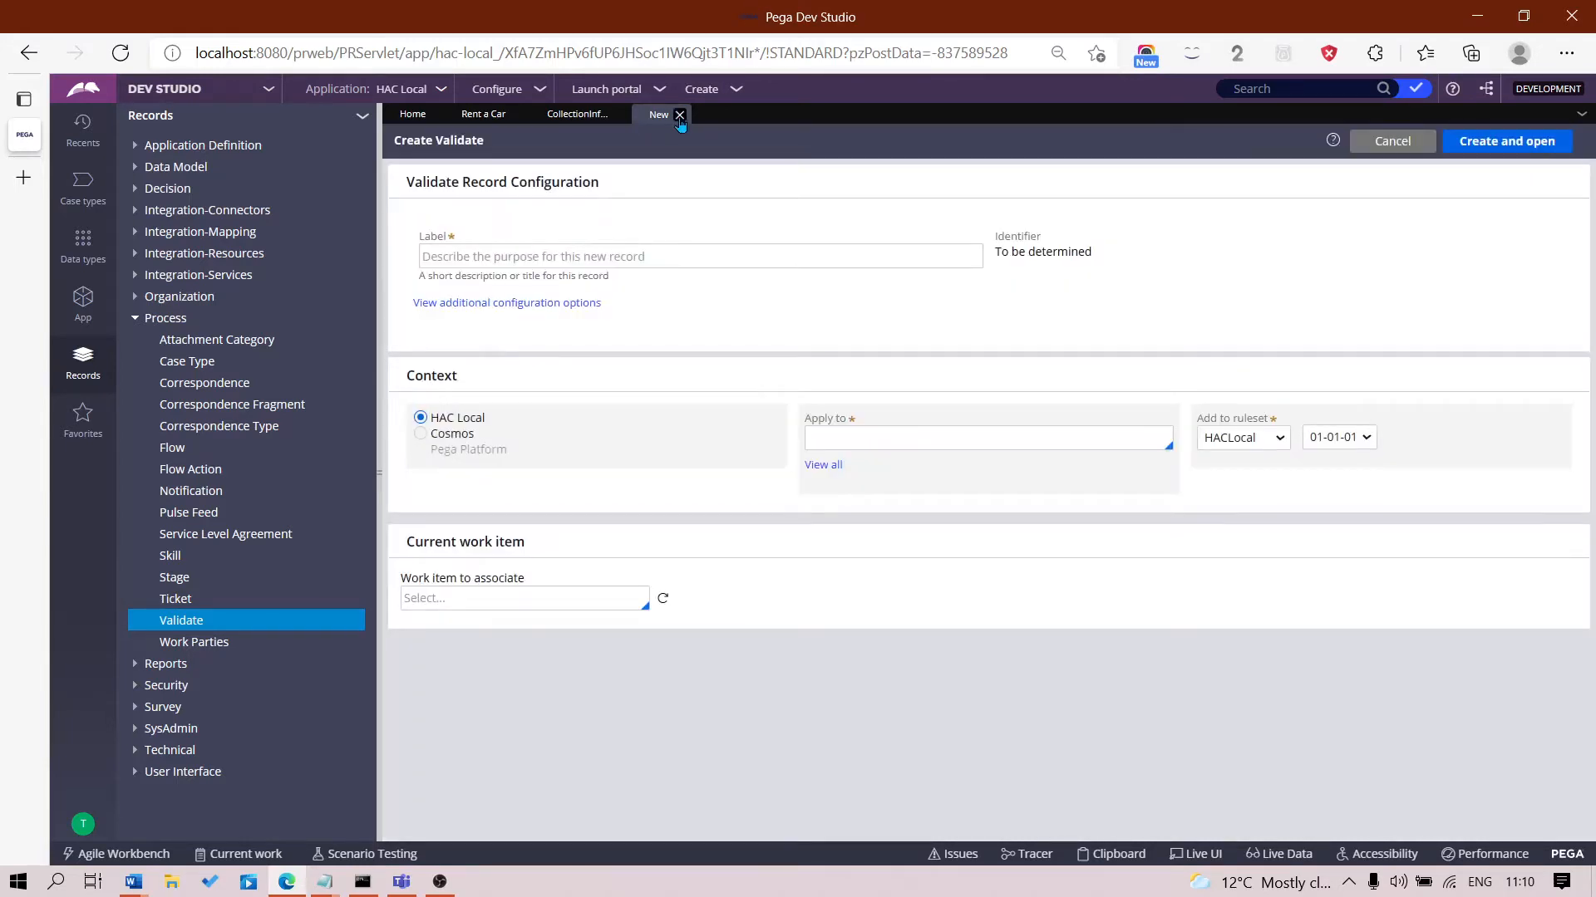
left_click(680, 115)
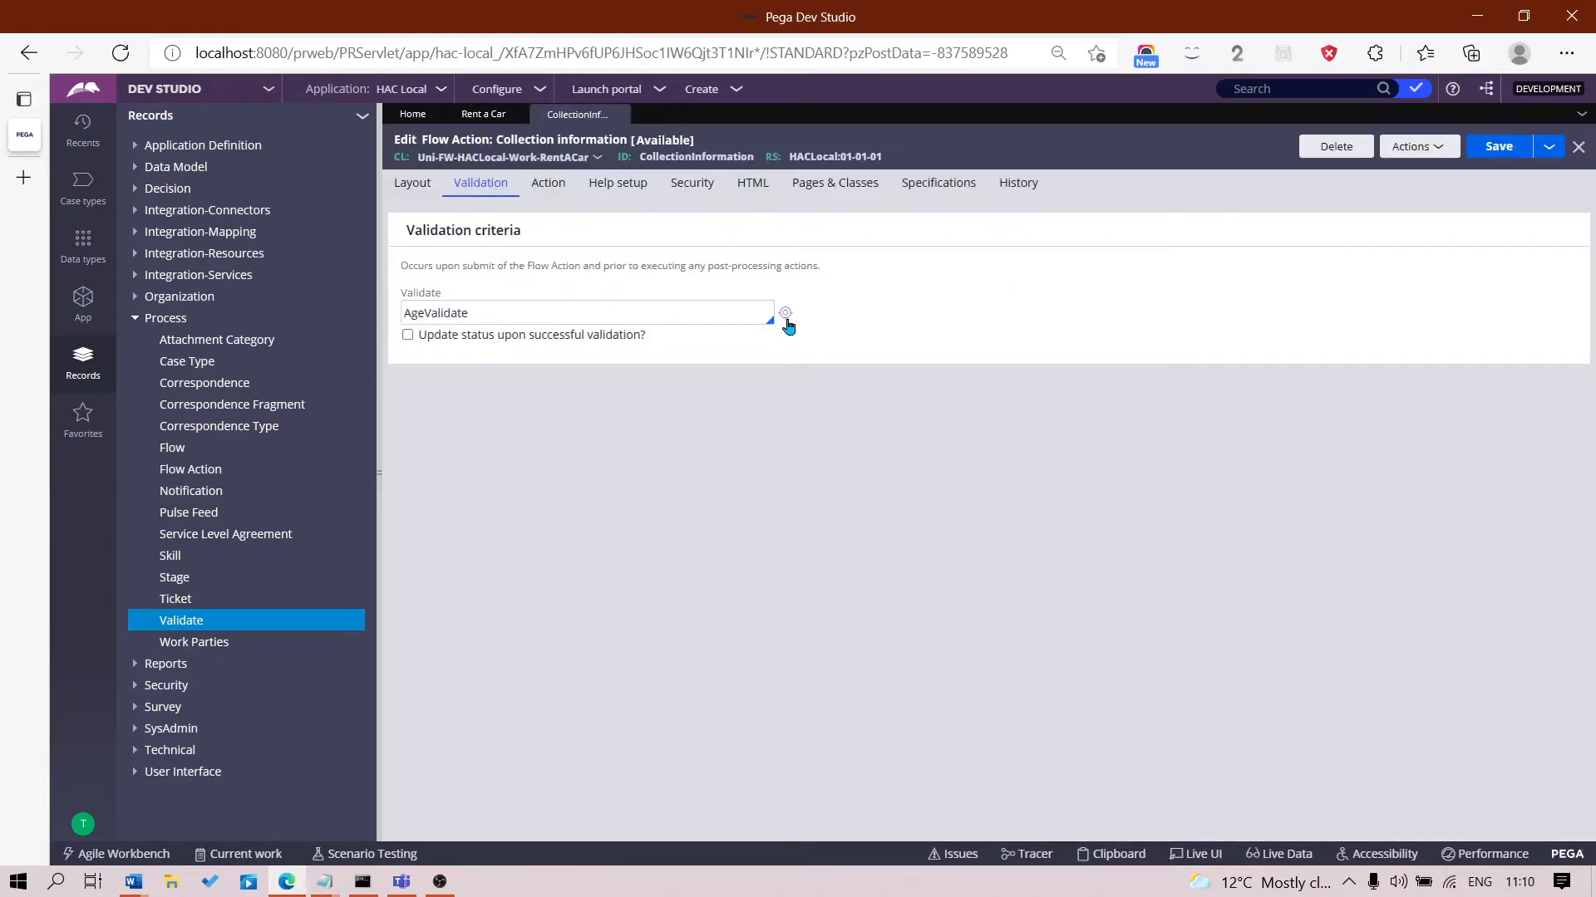
- Create and open the AgeValidate rule from the flow action's Validate field and set its first property to .DOB
left_click(786, 316)
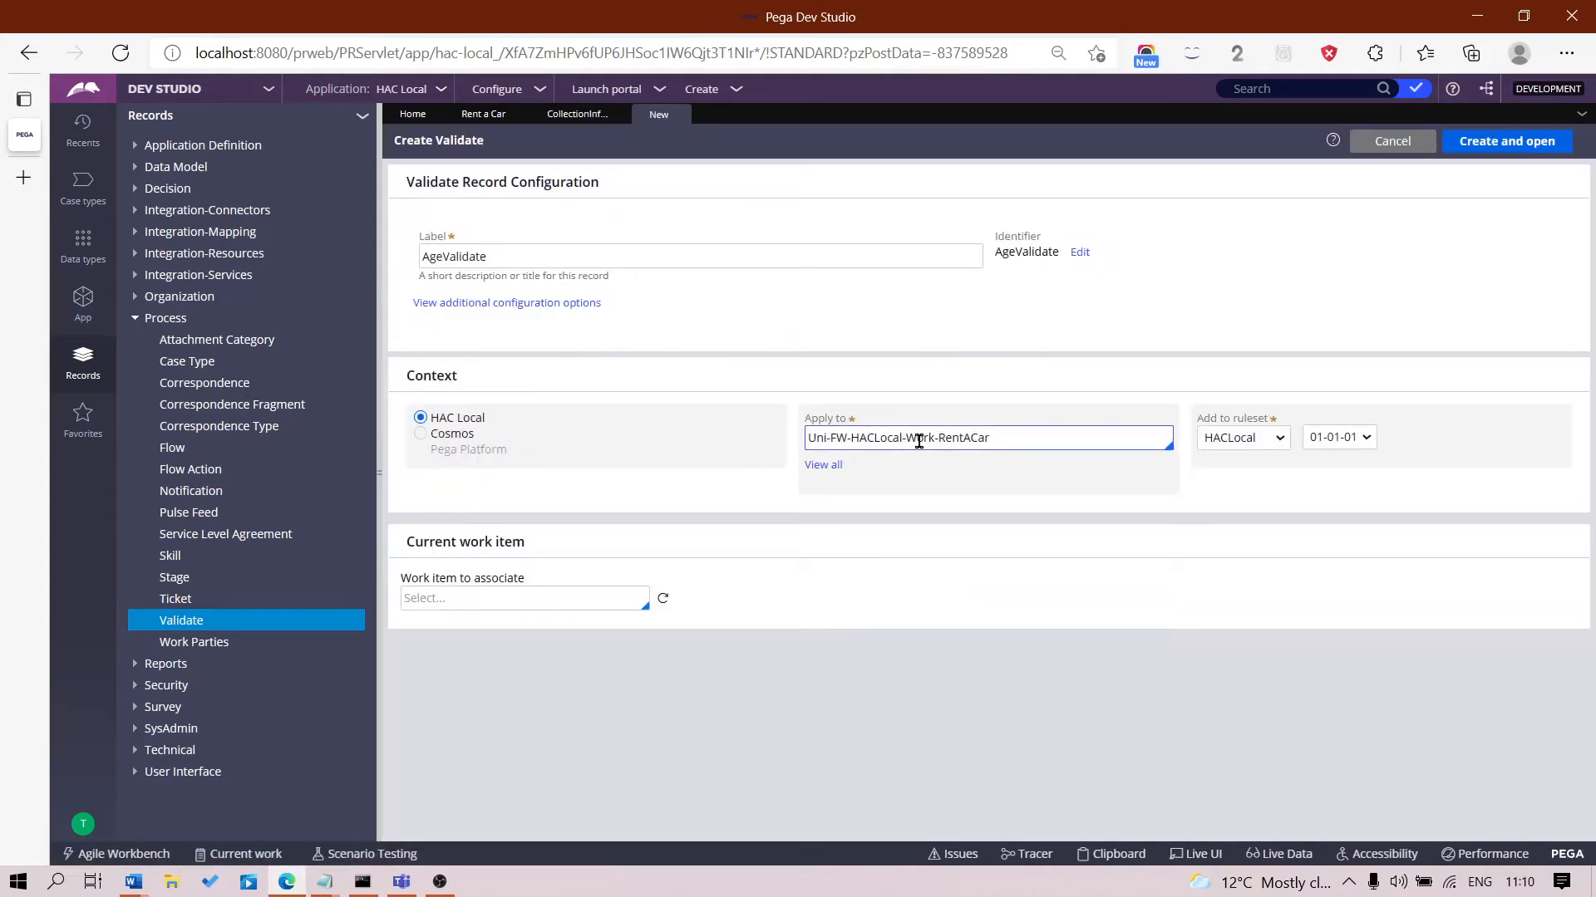
left_click(1508, 143)
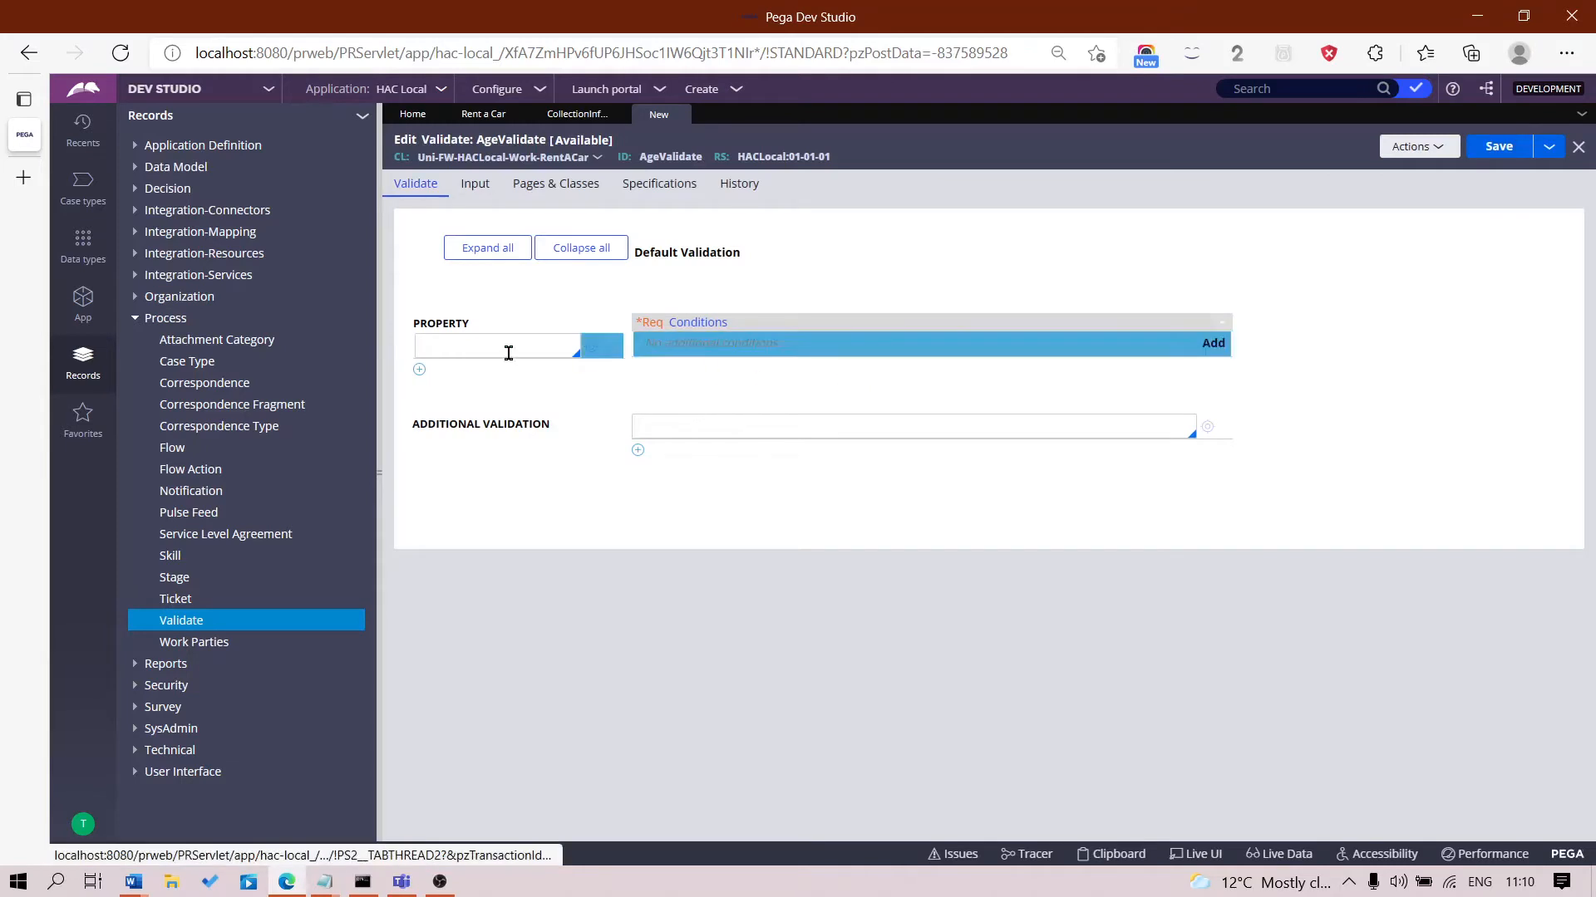
left_click(508, 353)
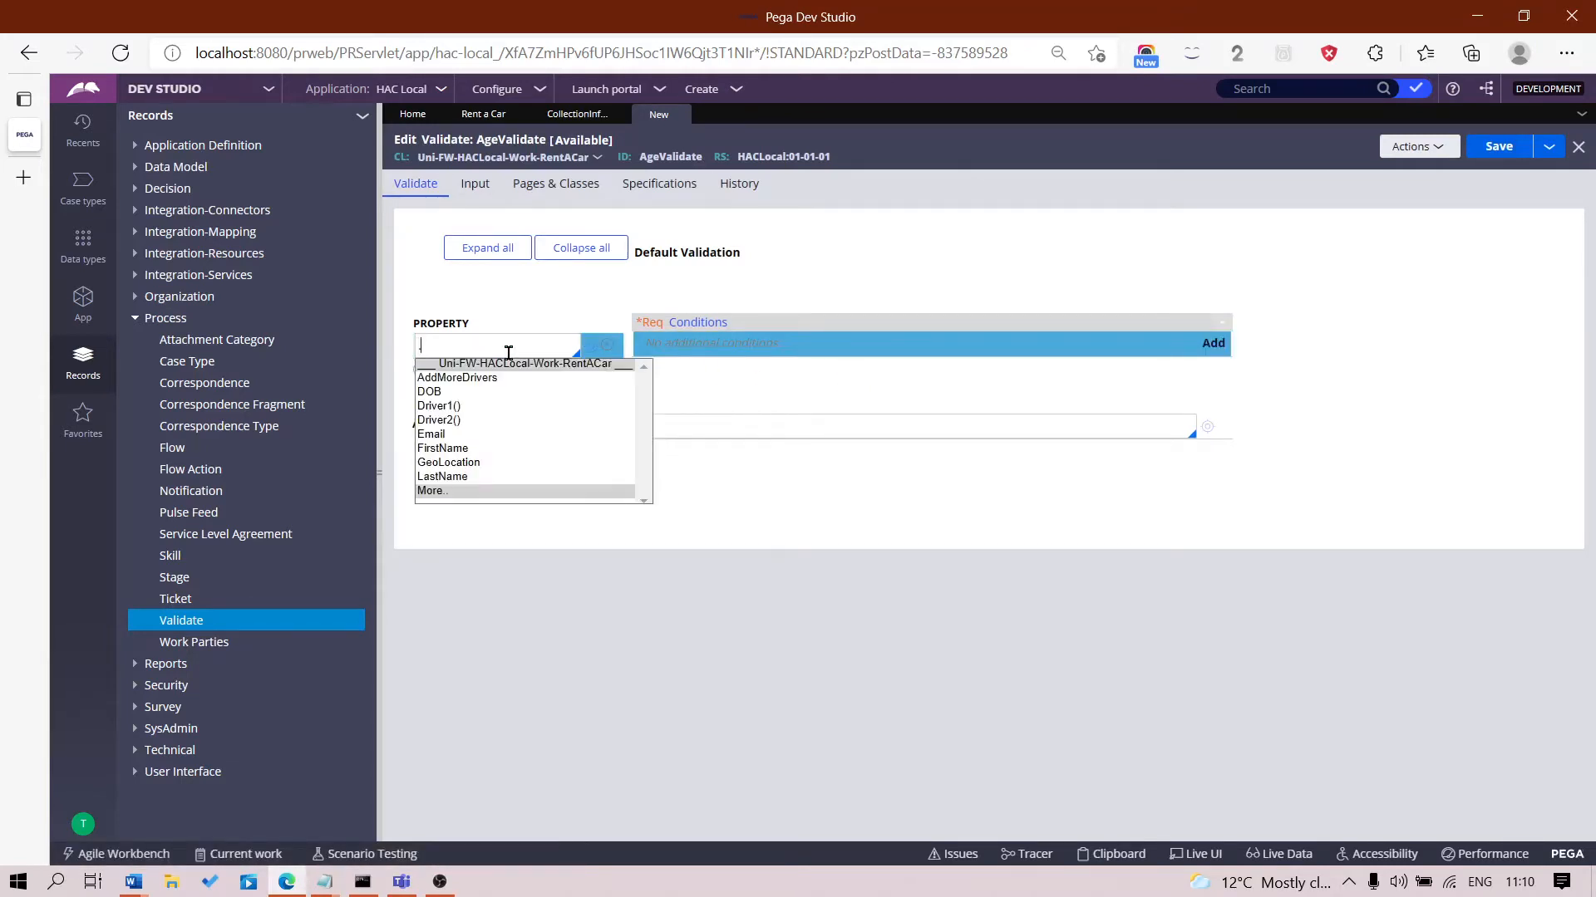
type(".")
left_click(430, 391)
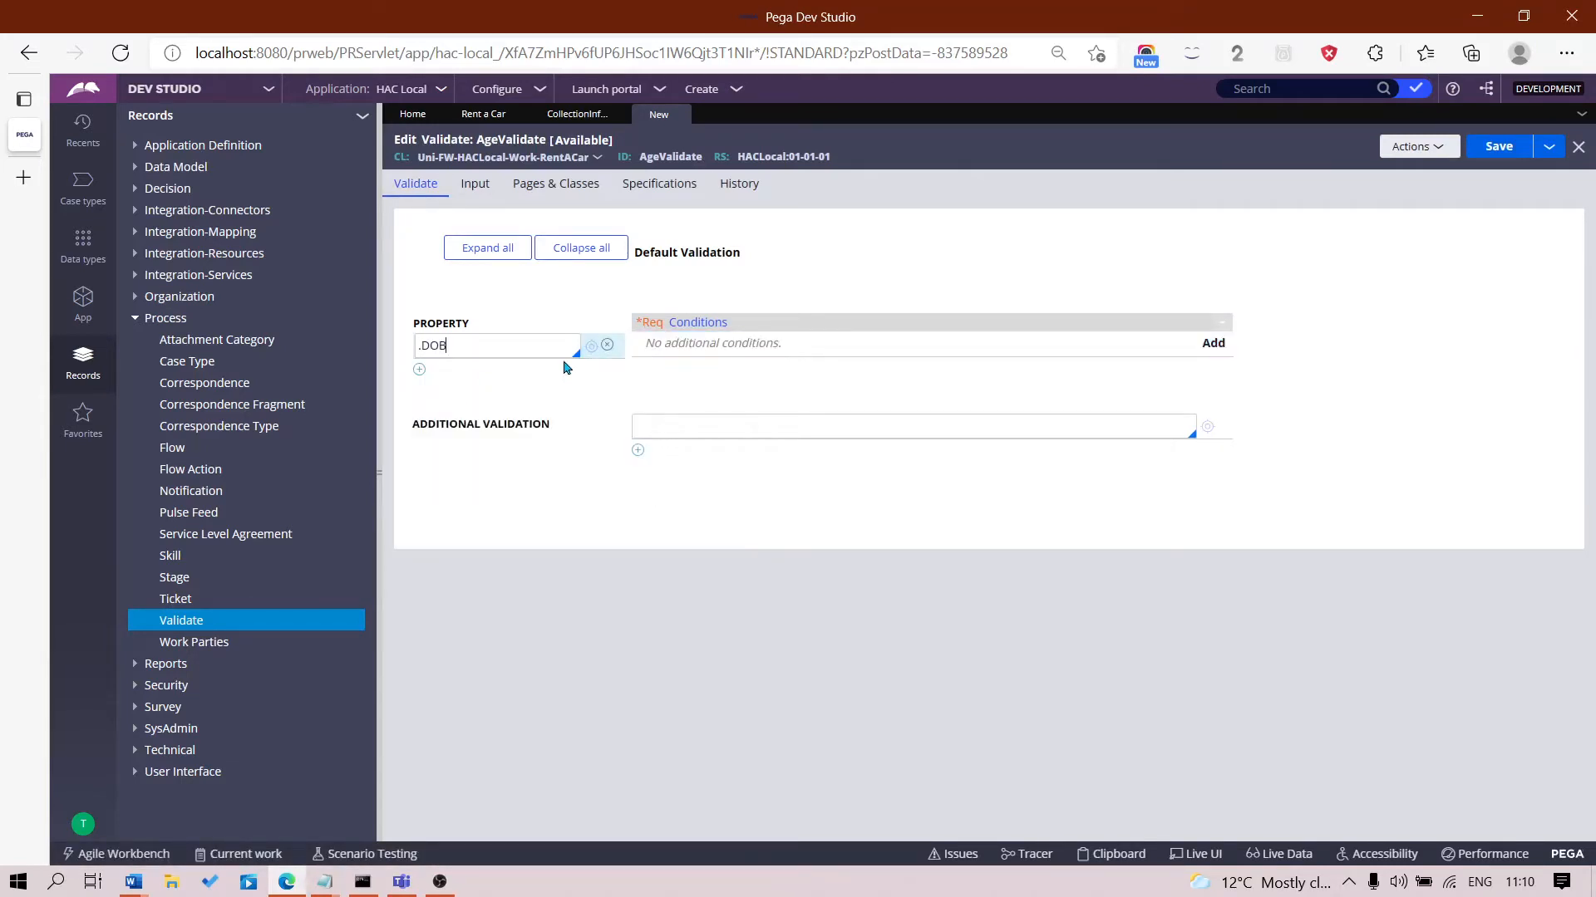
- Add a validation condition to .DOB that uses the function [expression evaluates to true]
left_click(1213, 343)
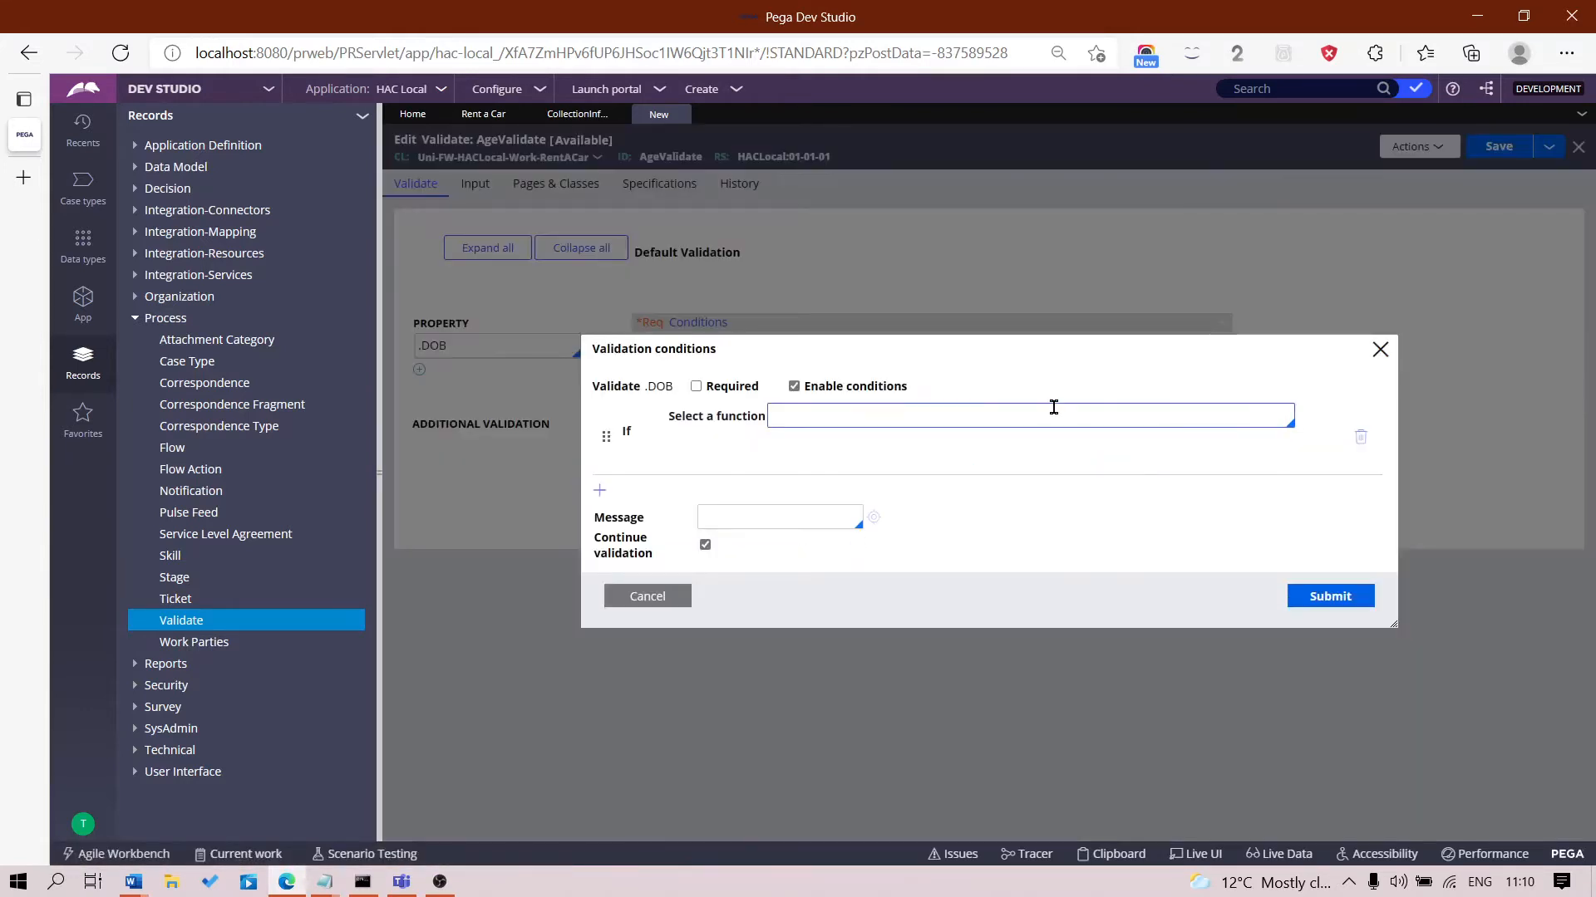
left_click(878, 424)
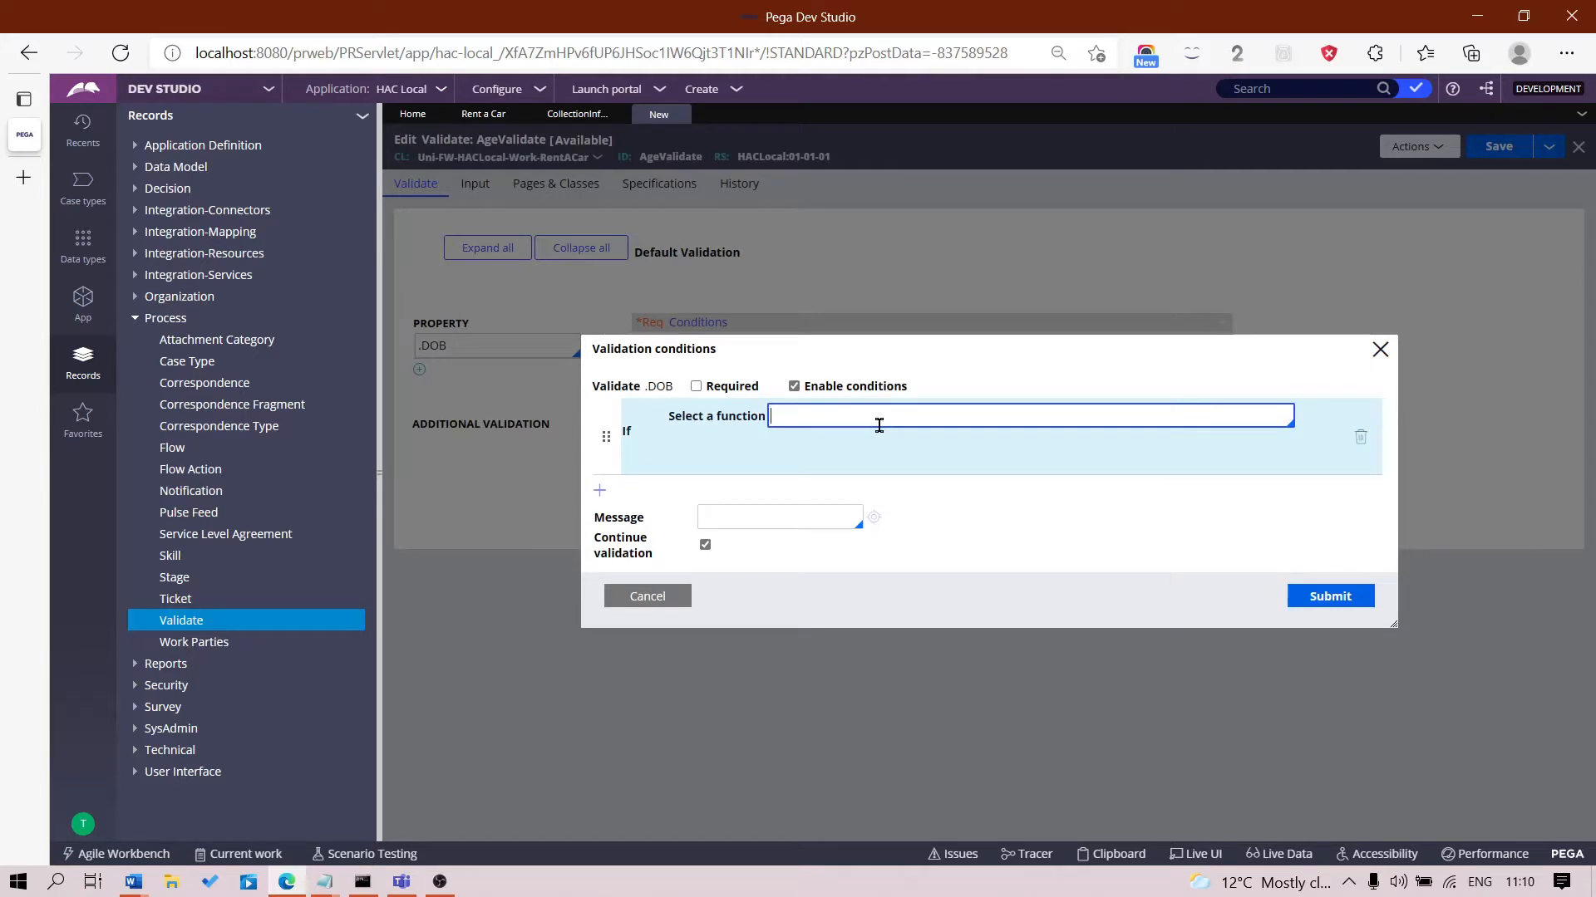
left_click(874, 466)
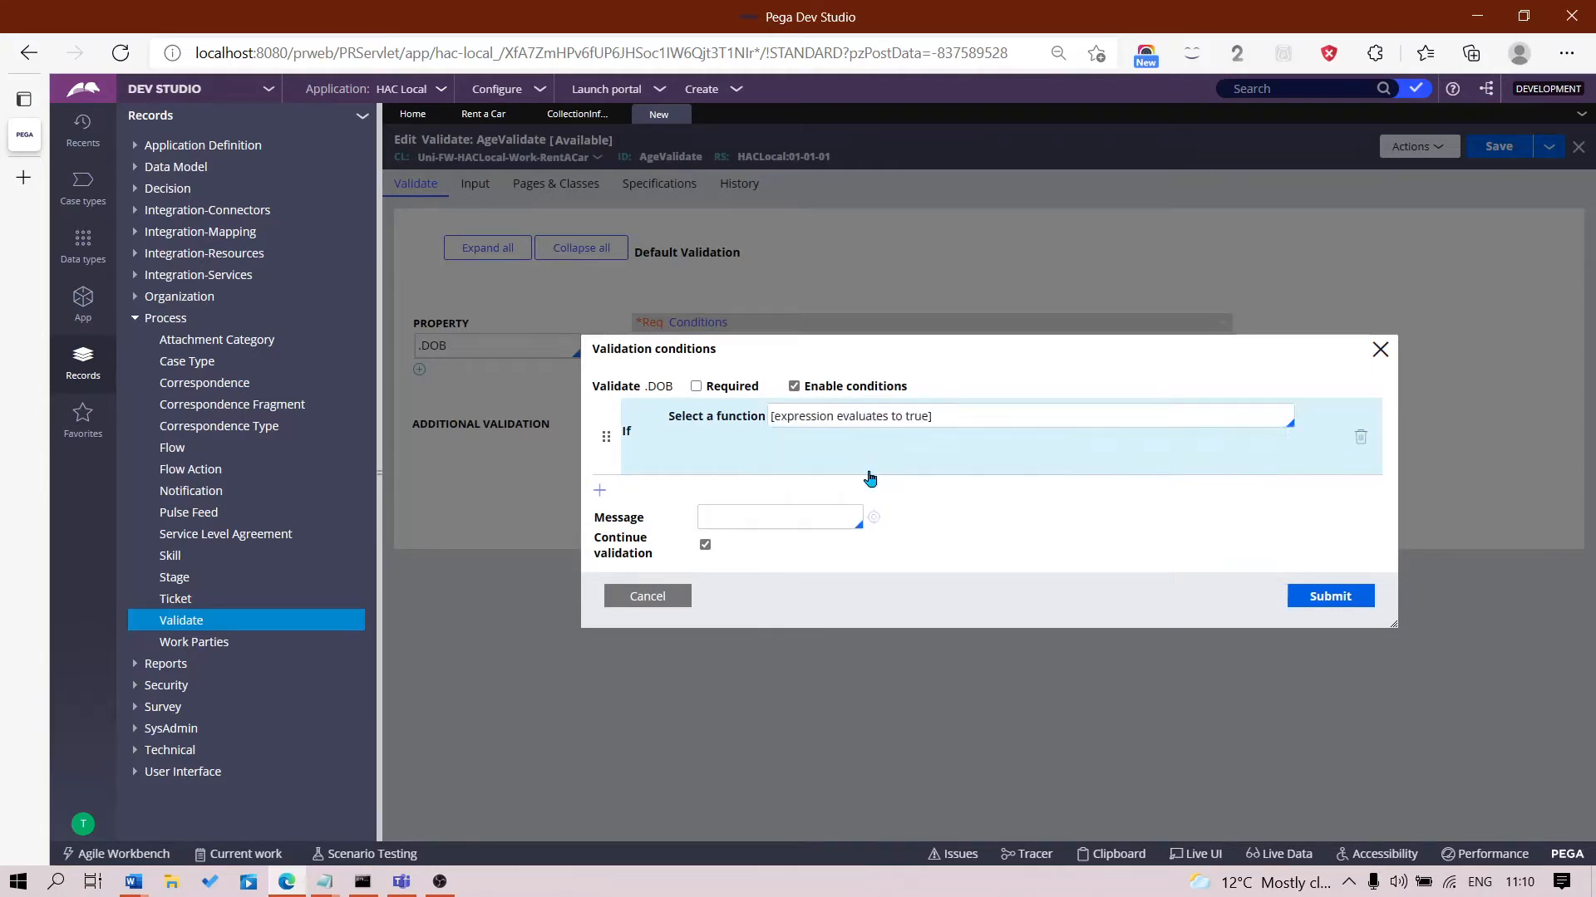
left_click(819, 457)
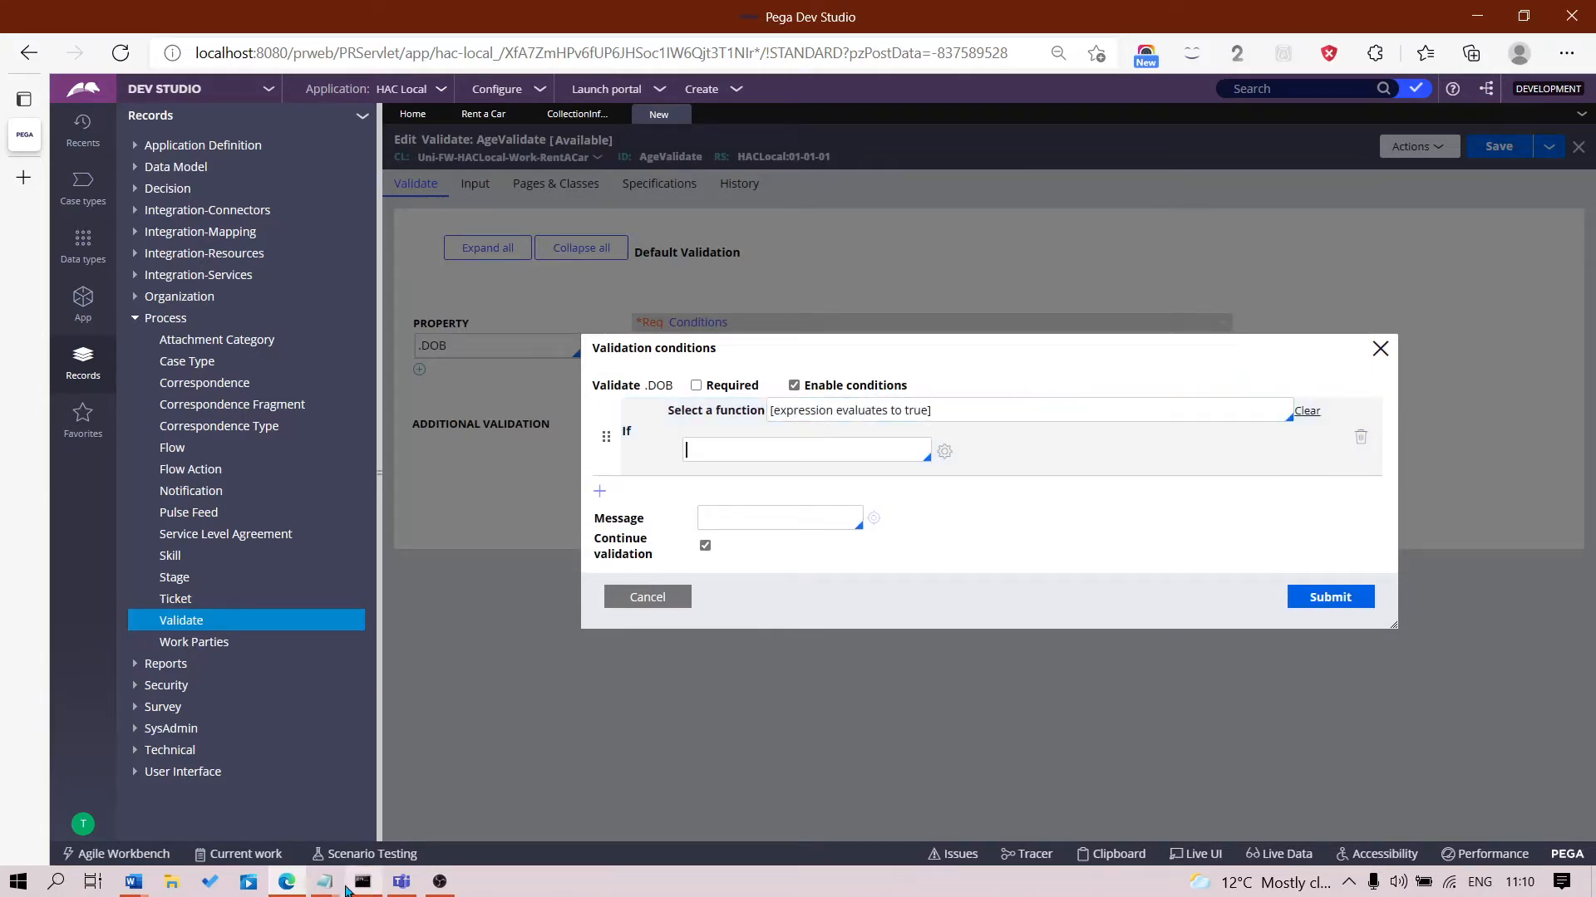
mouse_move(324, 881)
left_click(393, 828)
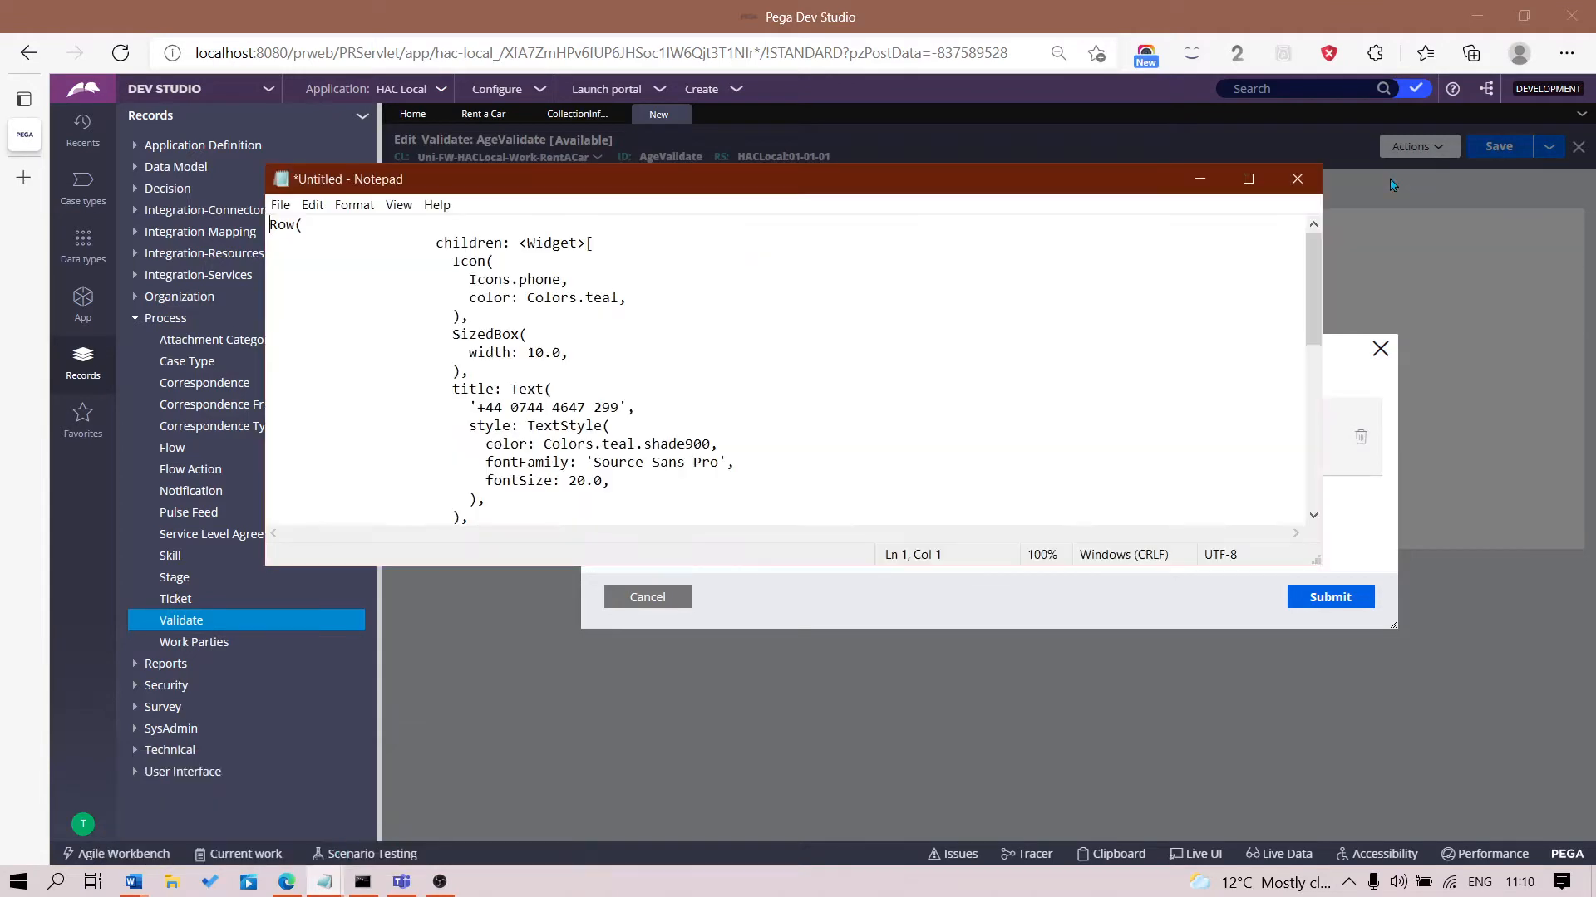
left_click(1198, 180)
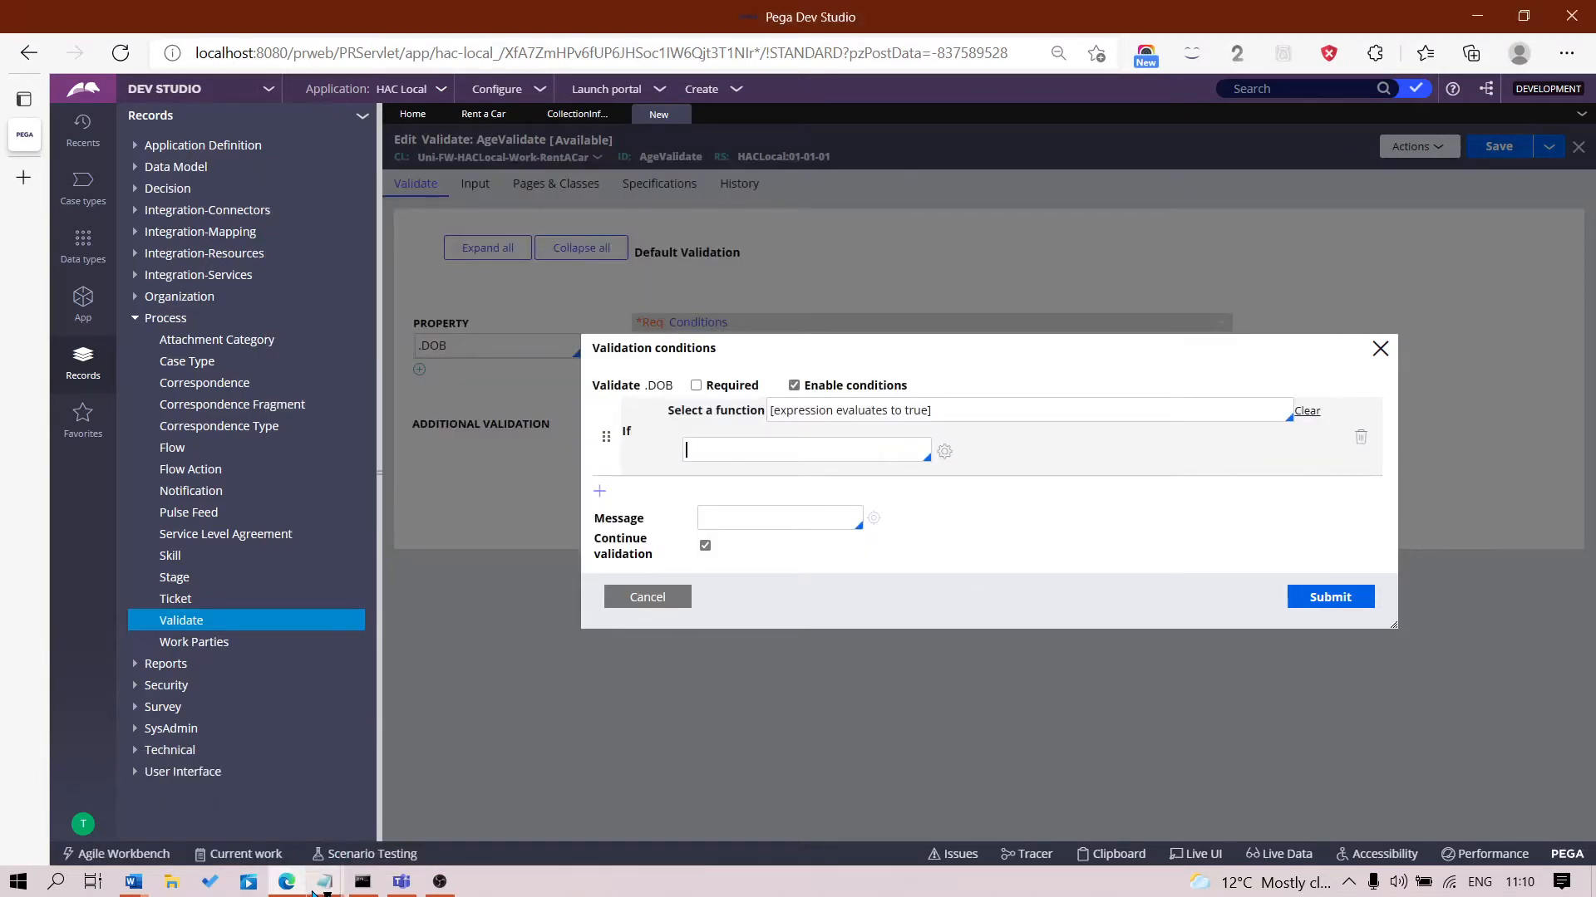
mouse_move(324, 880)
left_click(318, 791)
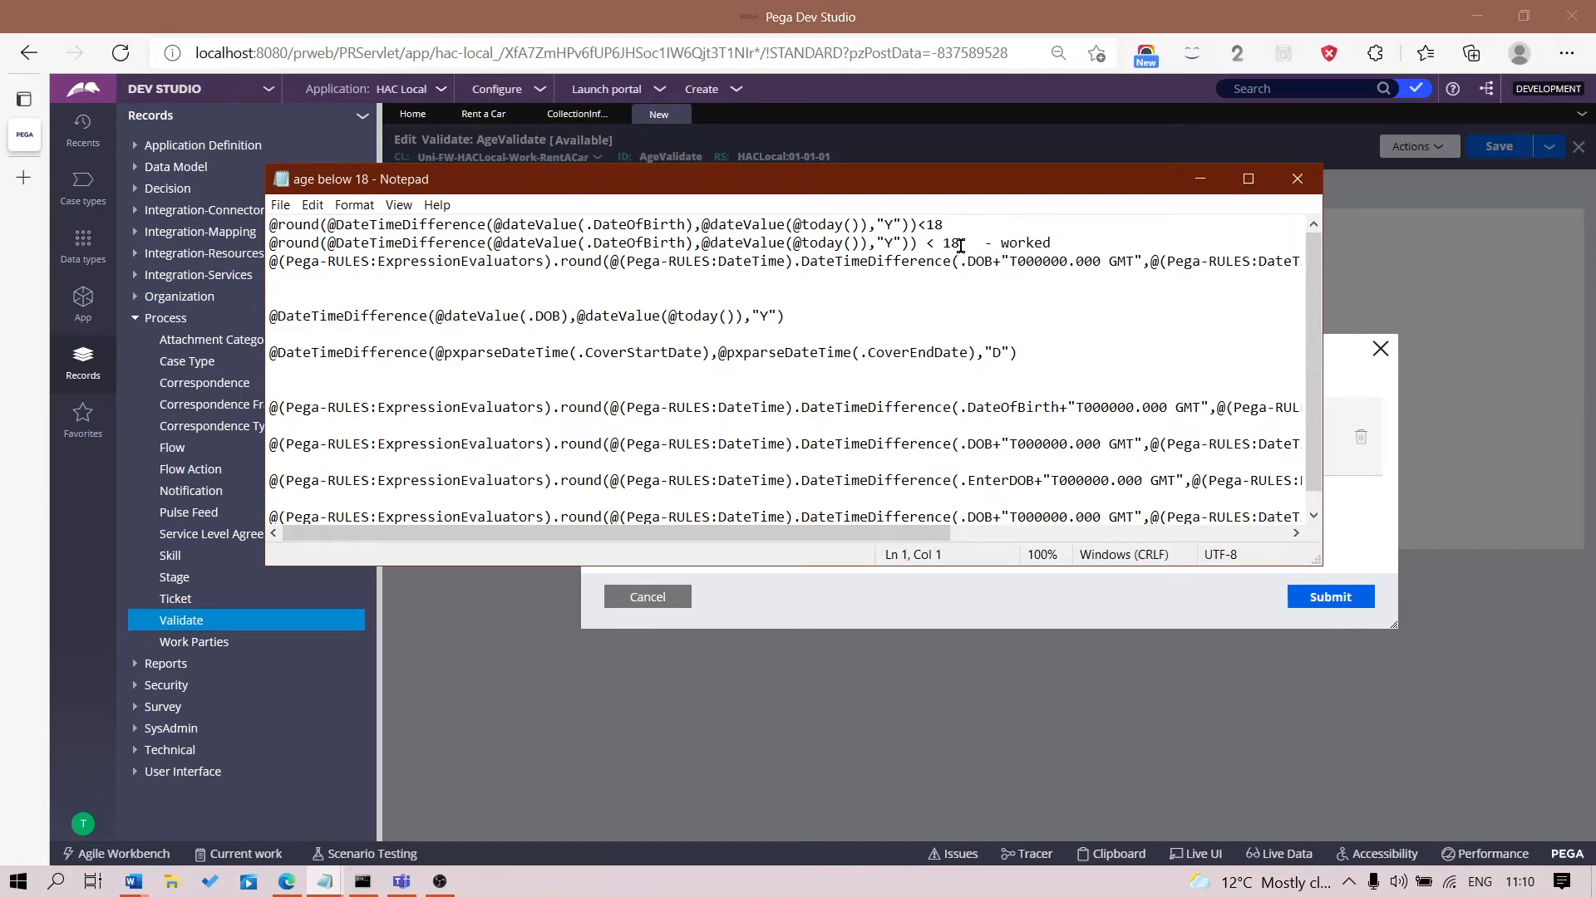
left_click_drag(960, 245, 269, 244)
left_click(1133, 244)
left_click(1198, 179)
left_click(790, 449)
type("@round(@DateTimeDifference(@dateValue(.DateOfBirth),@dateValue(@today()),\"Y\")) < 18")
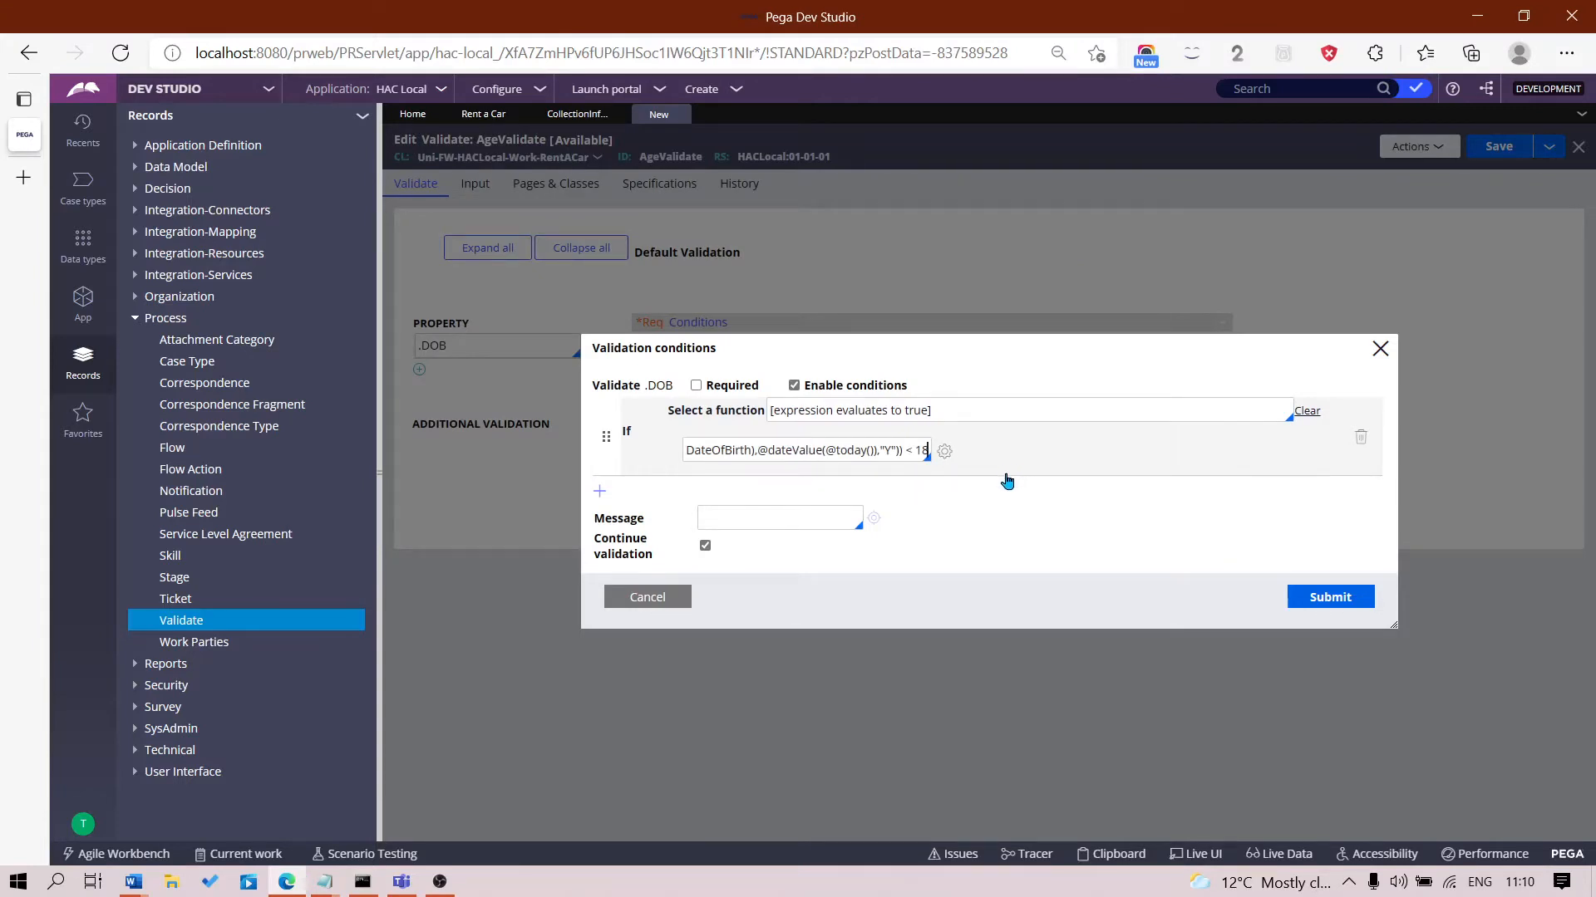
left_click(1300, 598)
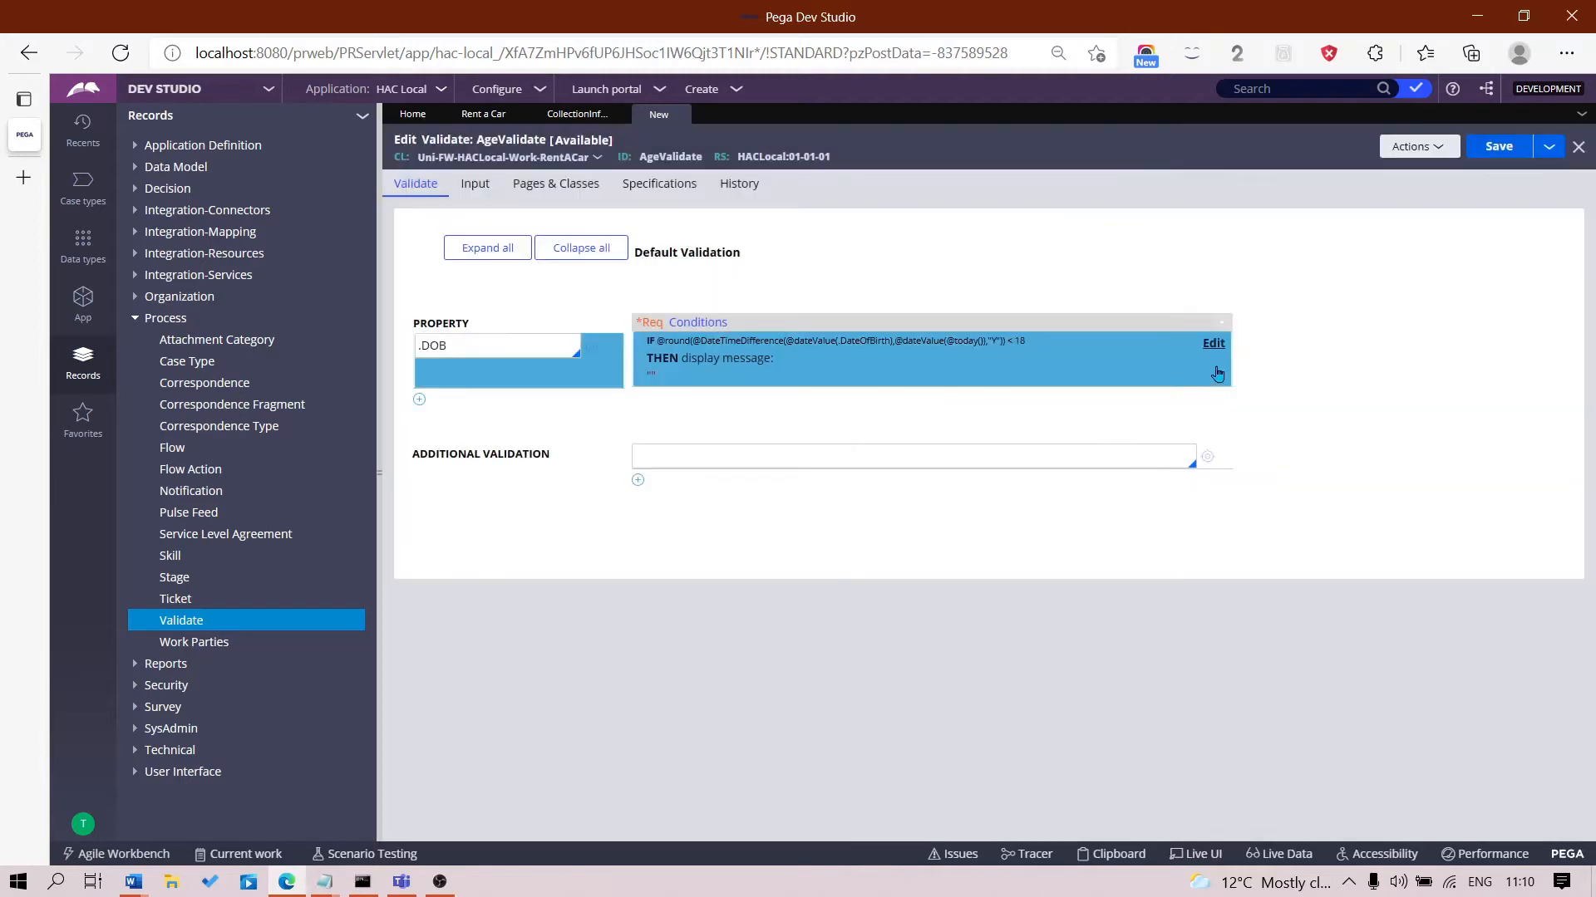
- Mark .DOB as required in its validation conditions and submit the change
left_click(1212, 344)
left_click(697, 386)
left_click(1351, 609)
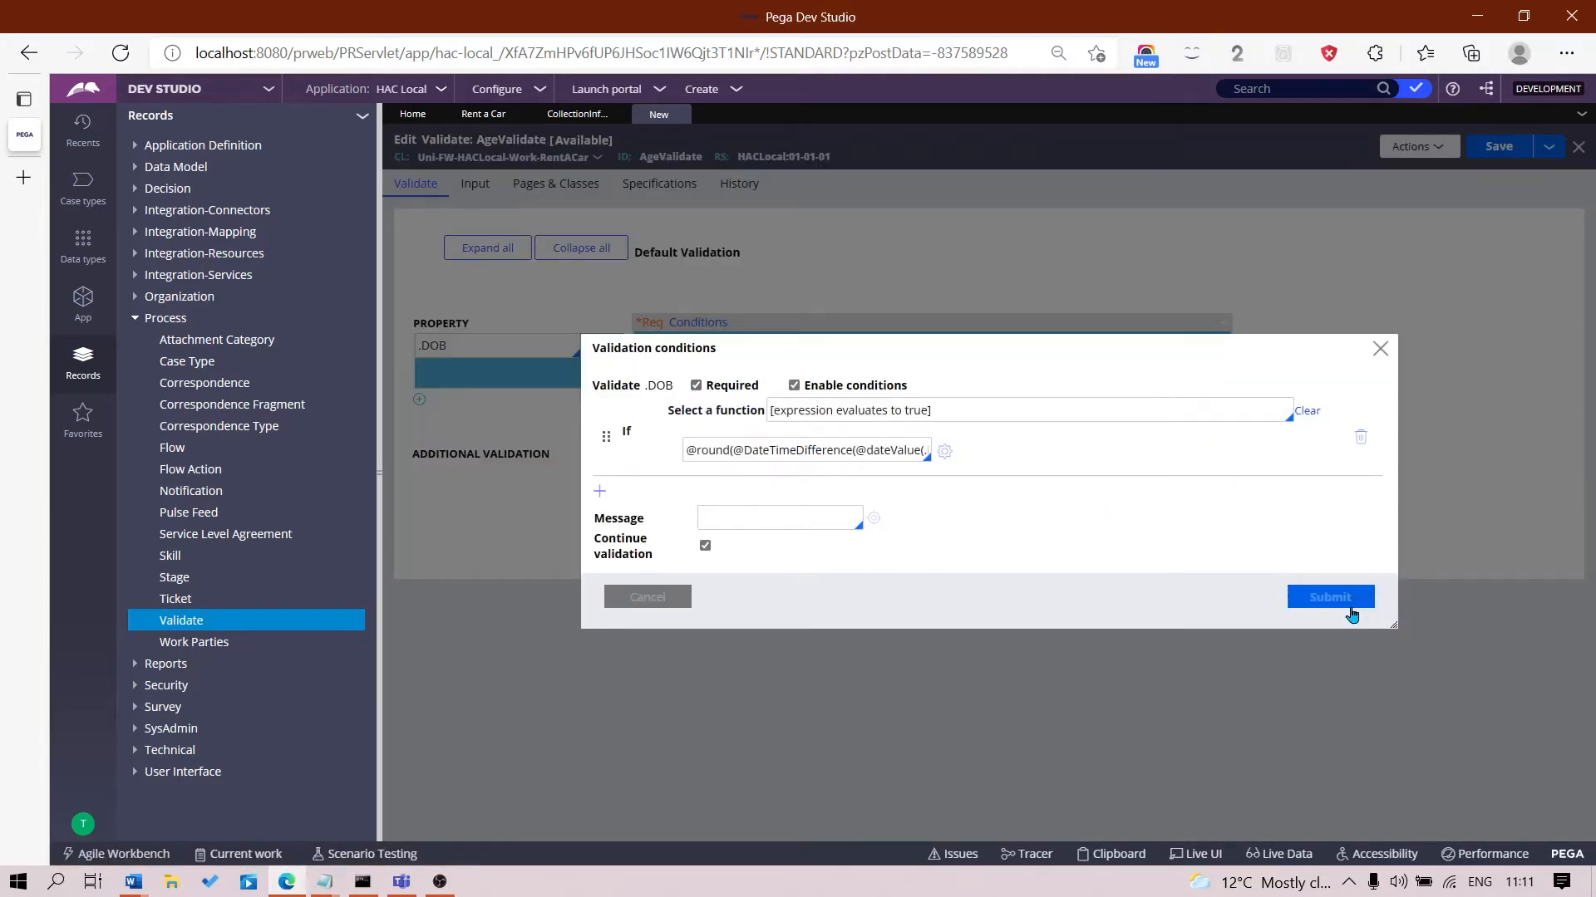
- Reopen the .DOB validation conditions and browse the existing messages available for the condition
left_click(1212, 346)
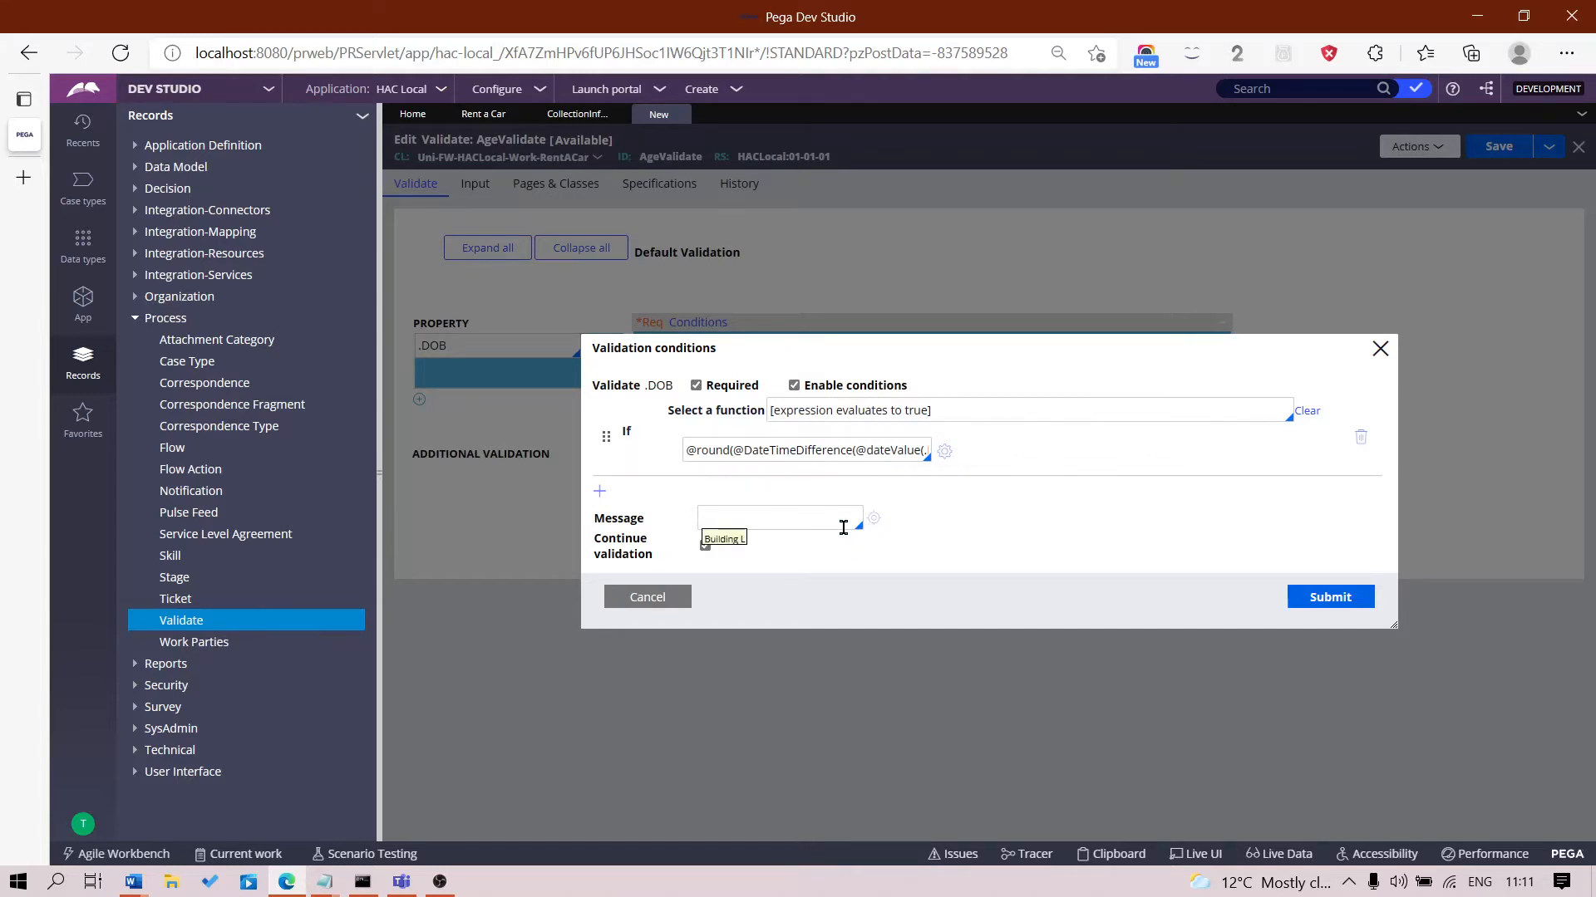
key("Down")
key("Down")
key("Down")
key("Down")
key("Down")
key("Down")
key("Down")
key("Down")
key("Down")
key("Down")
key("Down")
key("Down")
key("Down")
key("Down")
key("Down")
key("Down")
key("Down")
key("Down")
key("Down")
key("Down")
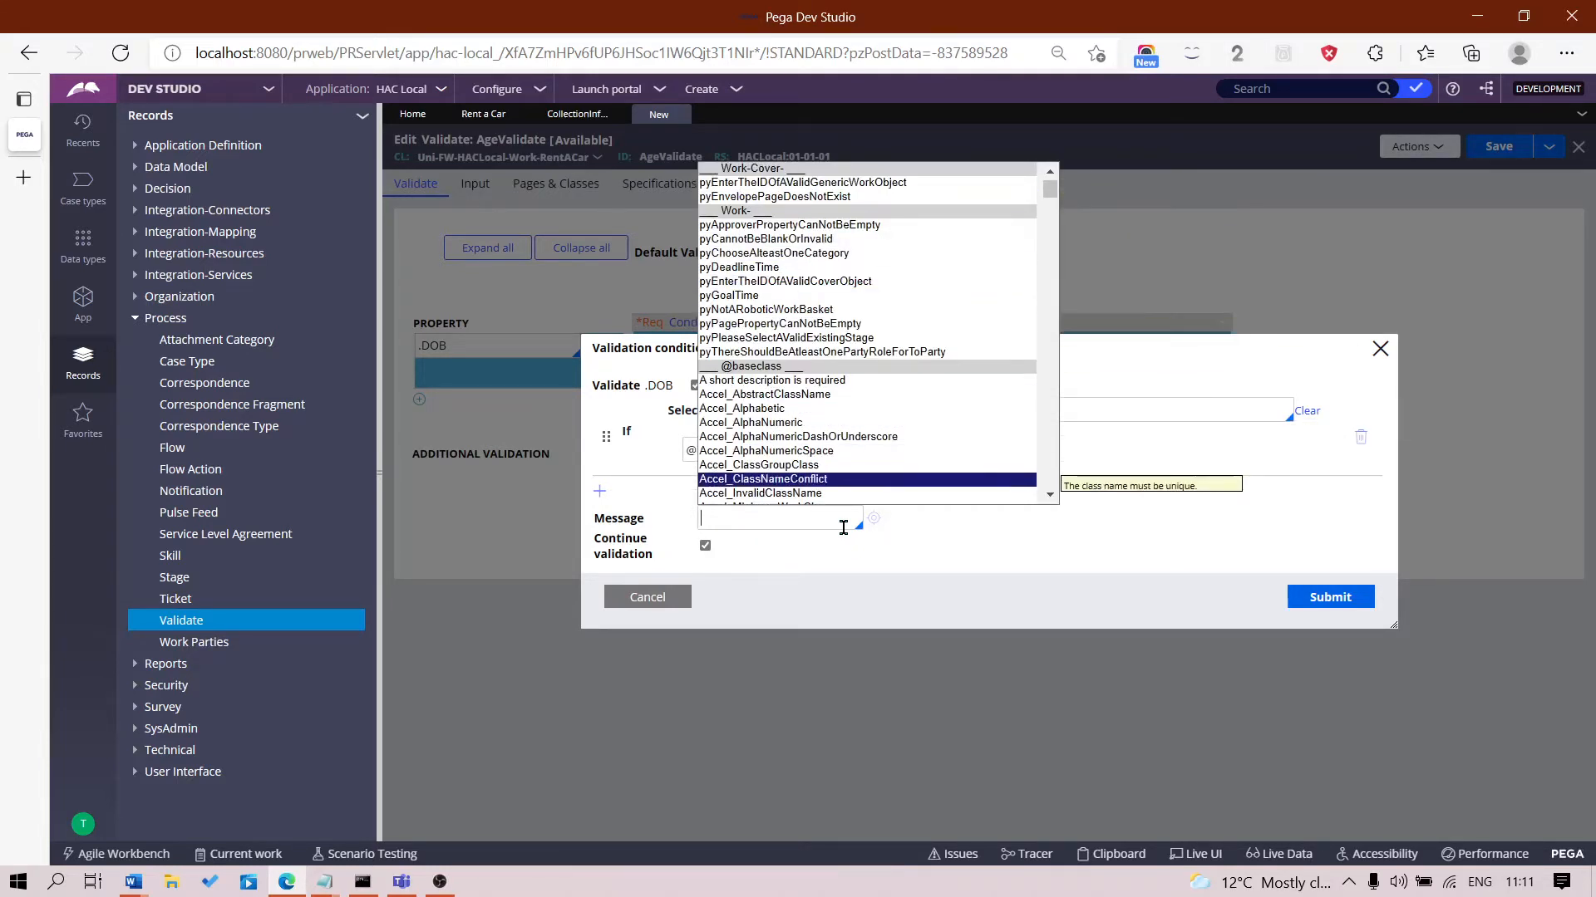
key("Down")
key("Down")
key("Down")
key("Down")
key("Down")
key("Down")
key("Down")
key("Down")
key("Down")
key("Down")
key("Down")
key("Down")
key("Down")
key("Down")
key("Down")
- Search the existing messages for "error" and look through the entries for one suited to the age condition
type("e")
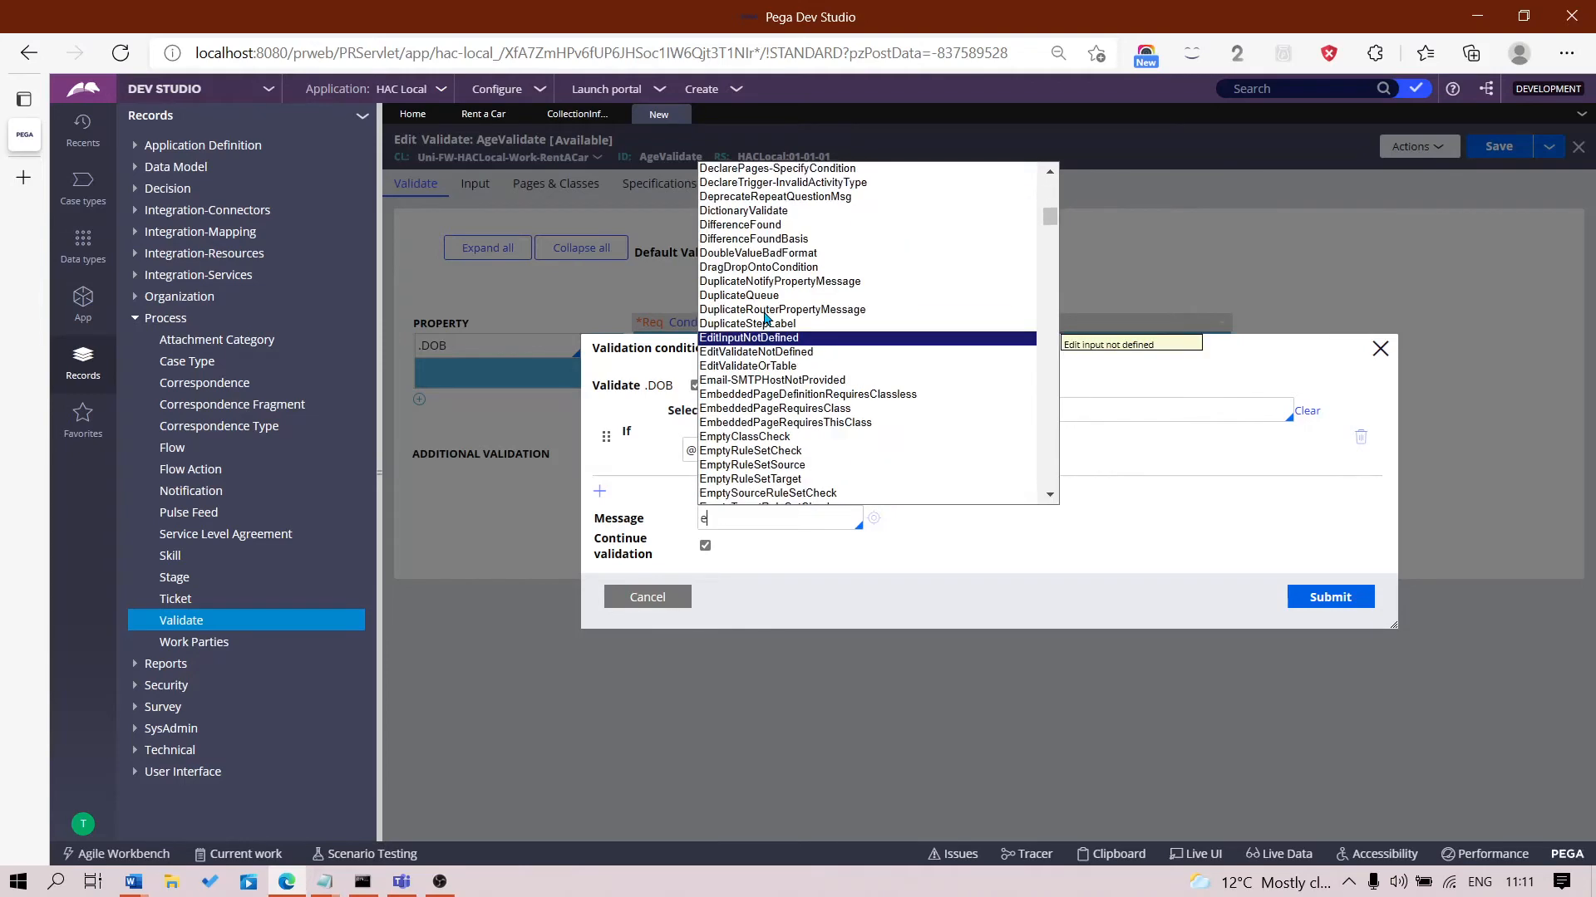
type("rror")
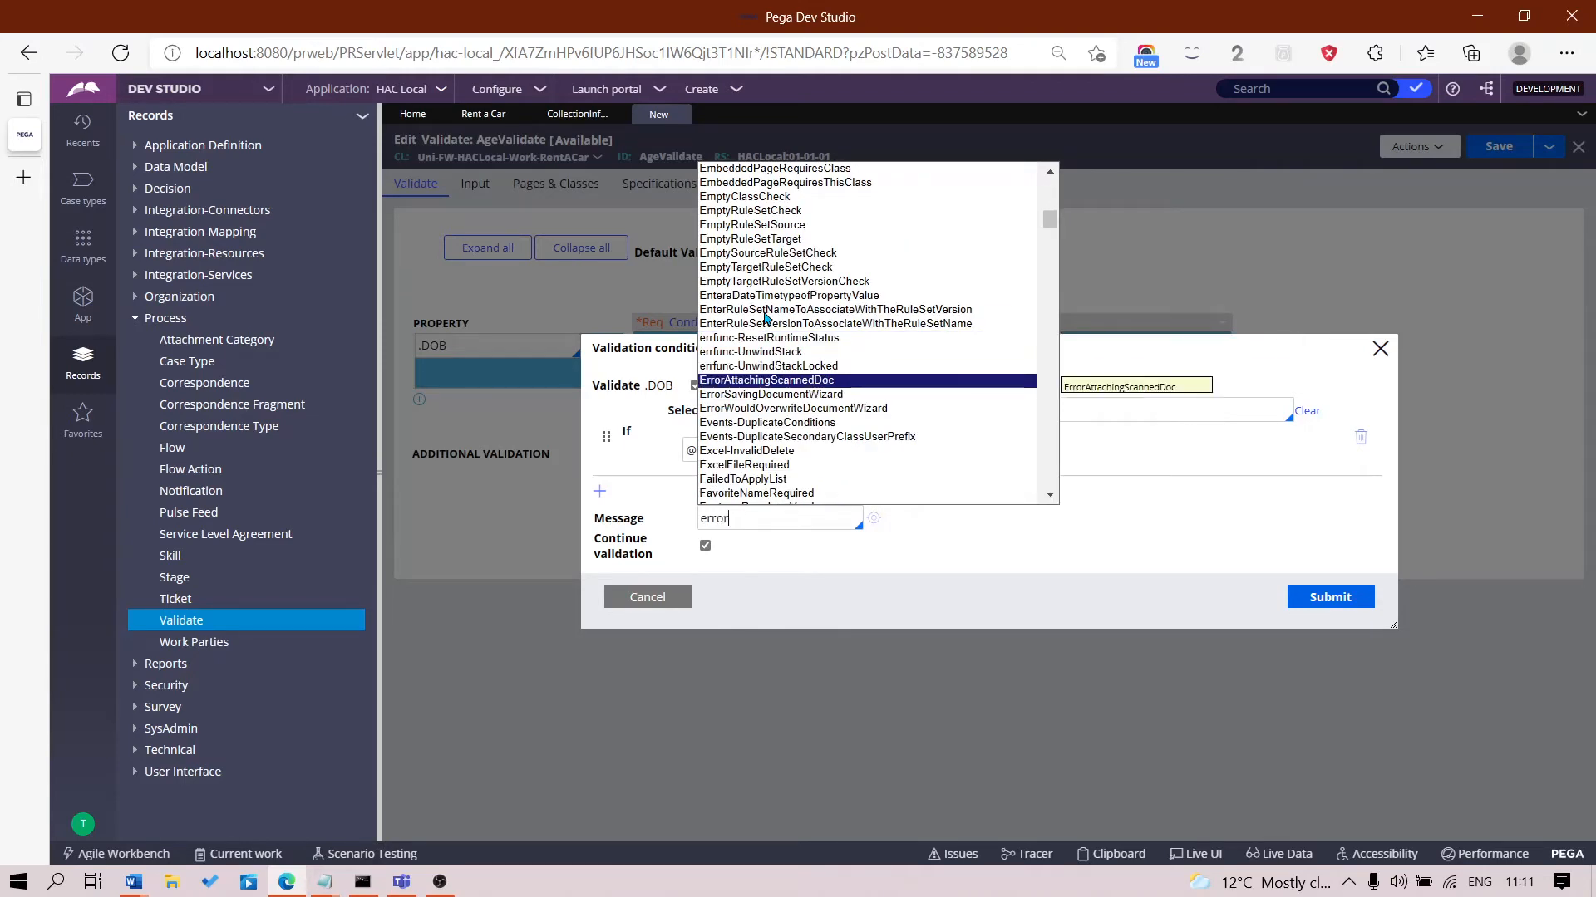
key("Down")
key("Down")
key("Down")
key("Down")
key("Down")
key("Down")
key("Down")
key("Down")
key("Down")
key("Down")
key("Down")
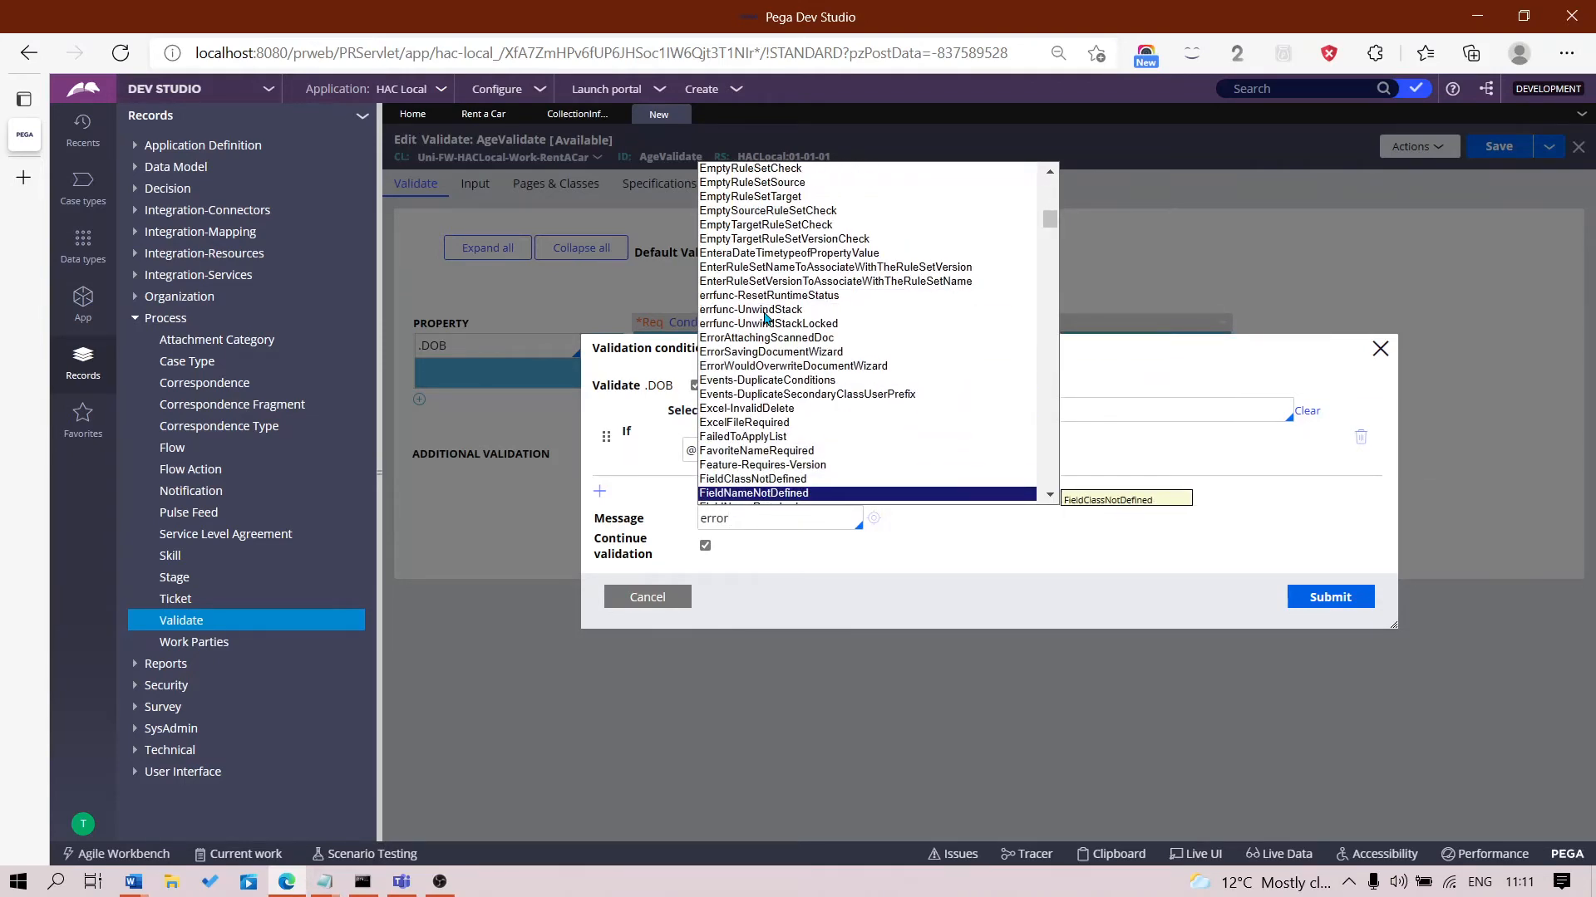
scroll(758, 320, "down", 3)
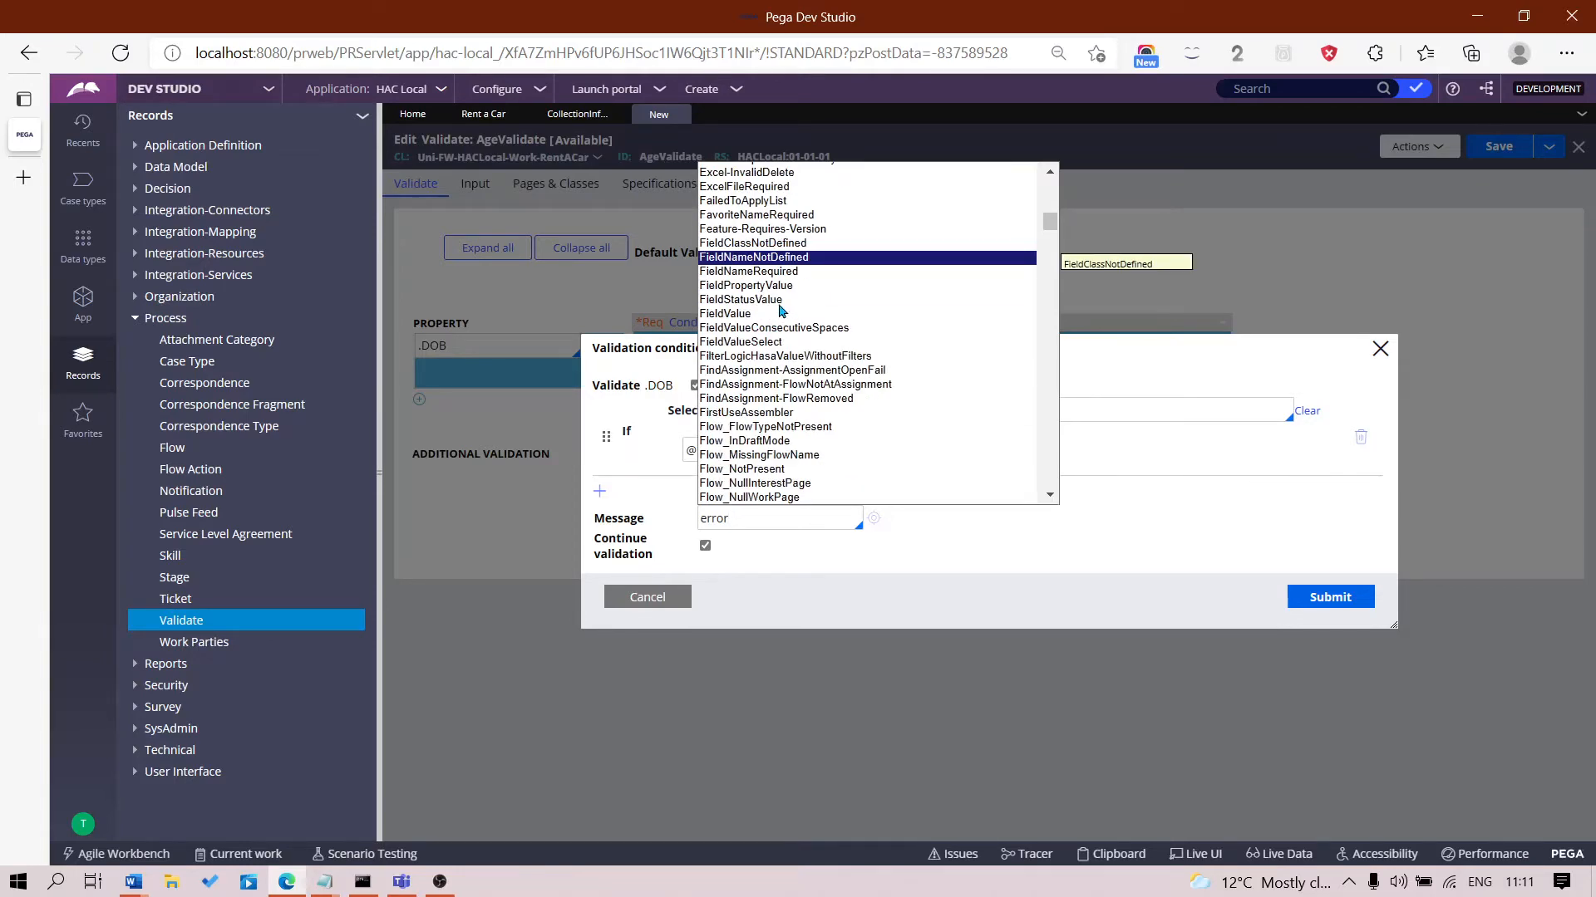
scroll(782, 308, "down", 5)
- Set the .DOB condition's message to DriverBelow and create the DriverBelow message record for Uni-FW-HACLocal-Work-RentACar in ruleset HACLocal 01-01-01
key("ctrl+a")
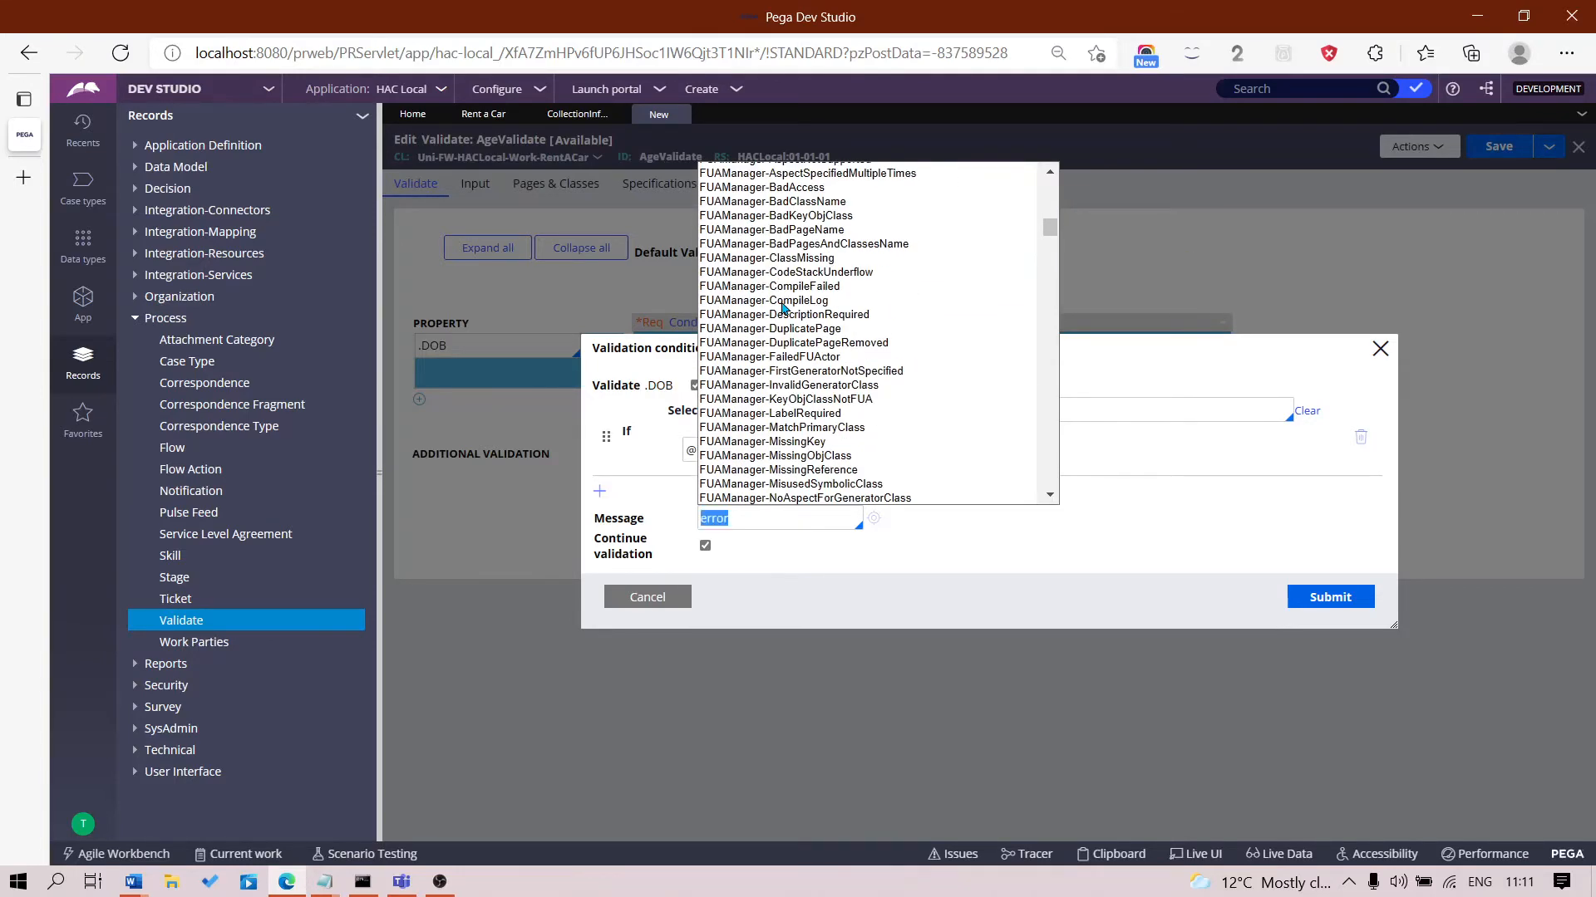
key("Caps_Lock")
type("A")
key("Caps_Lock")
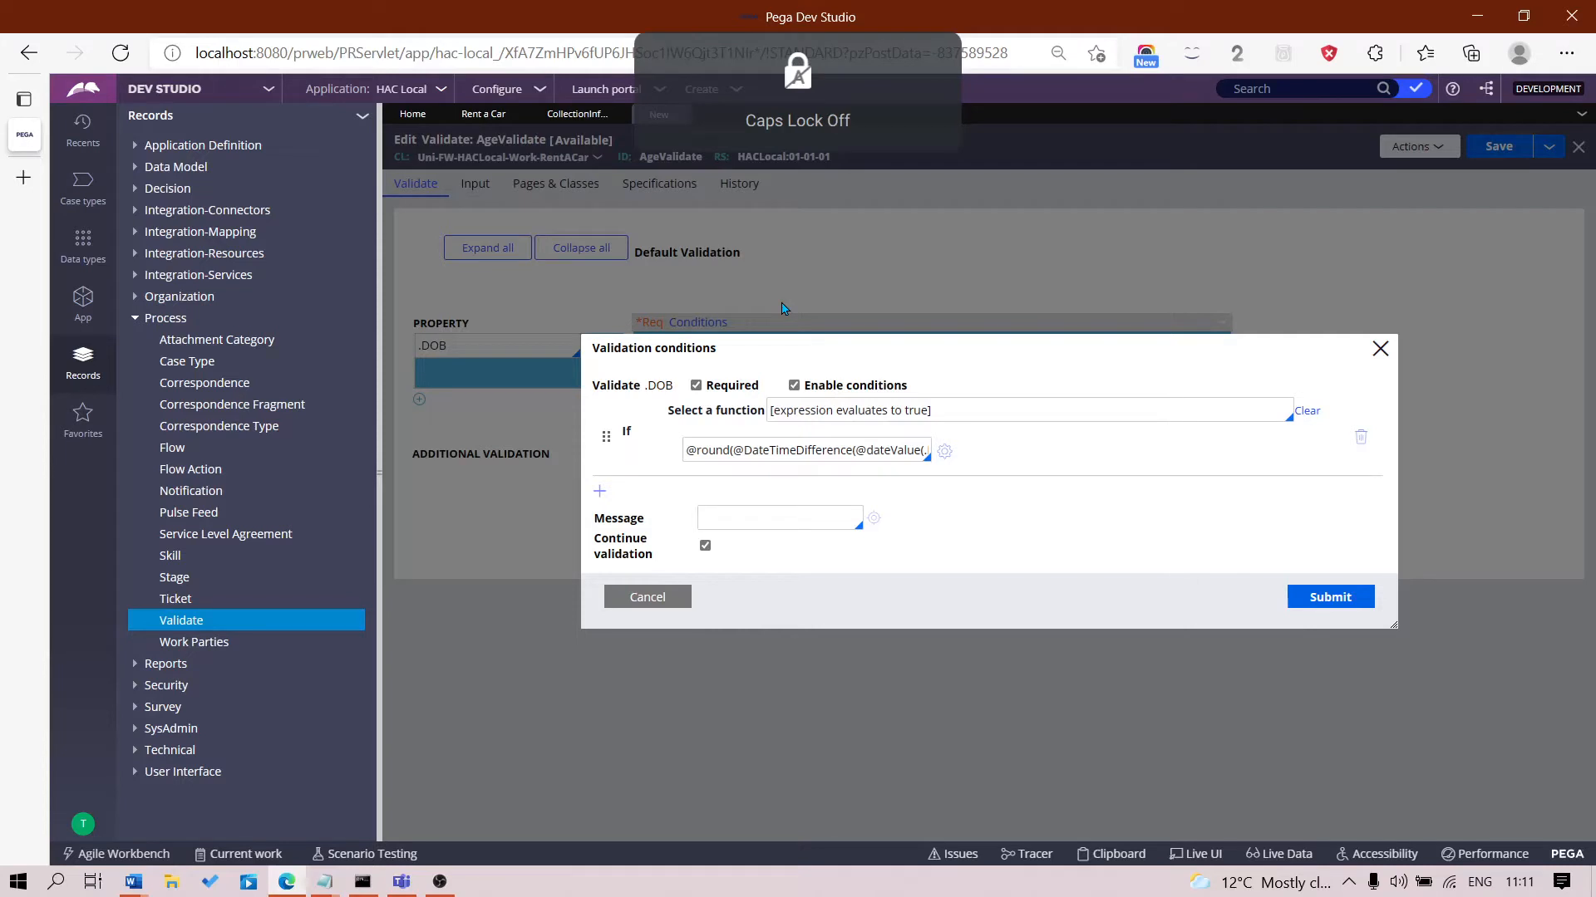
key("Caps_Lock")
type("D")
key("Caps_Lock")
type("river")
key("Caps_Lock")
type("B")
key("Caps_Lock")
type("elow")
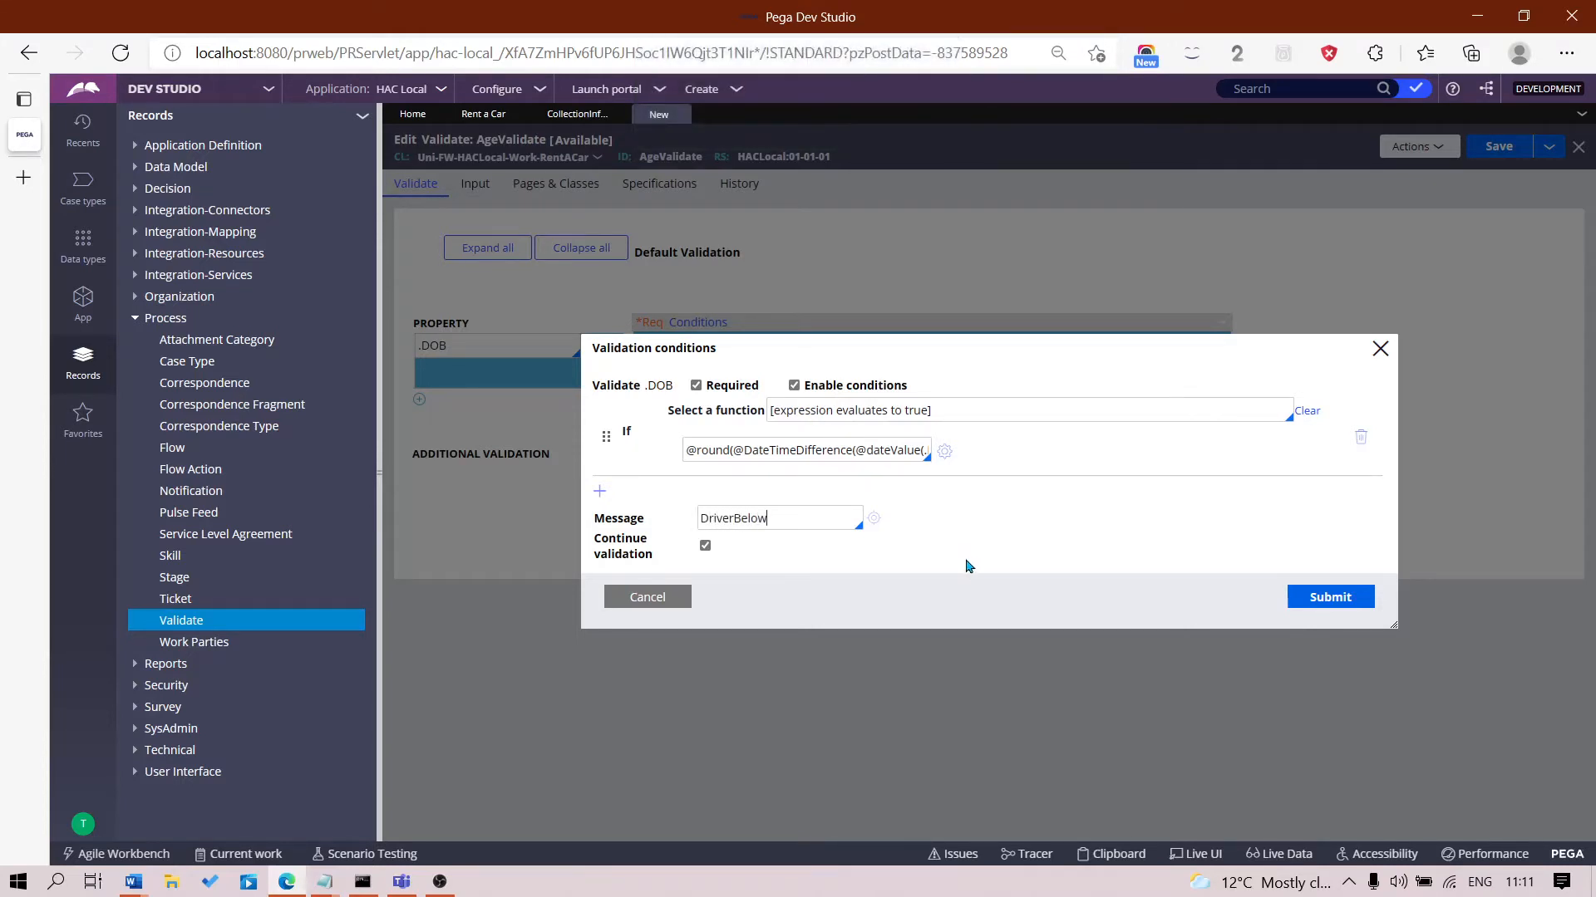
left_click(874, 519)
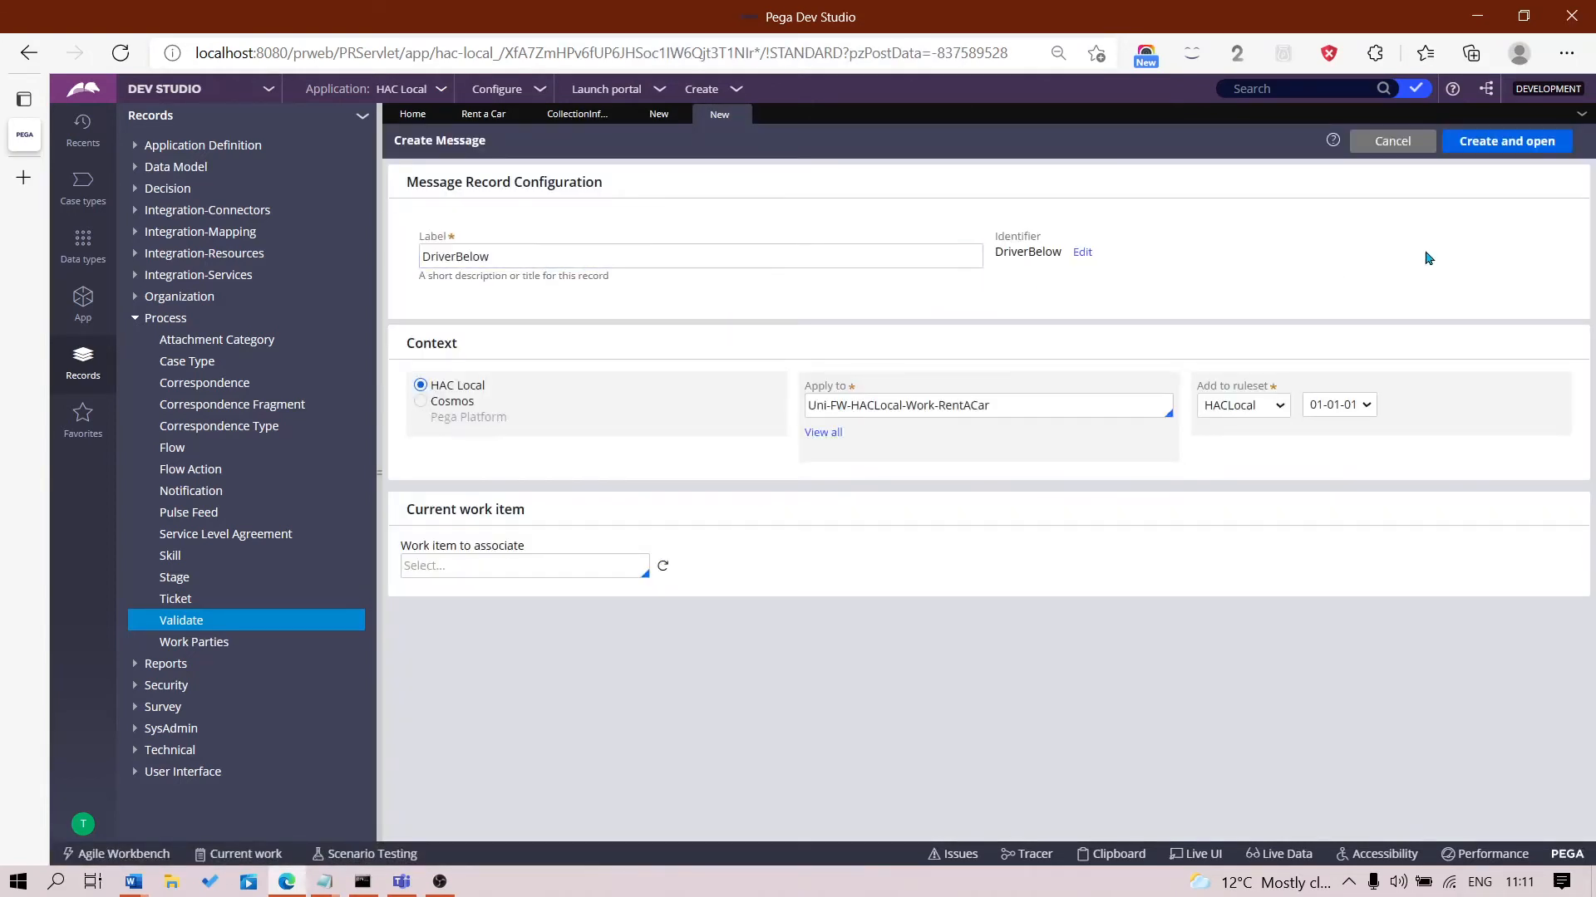
left_click(1519, 143)
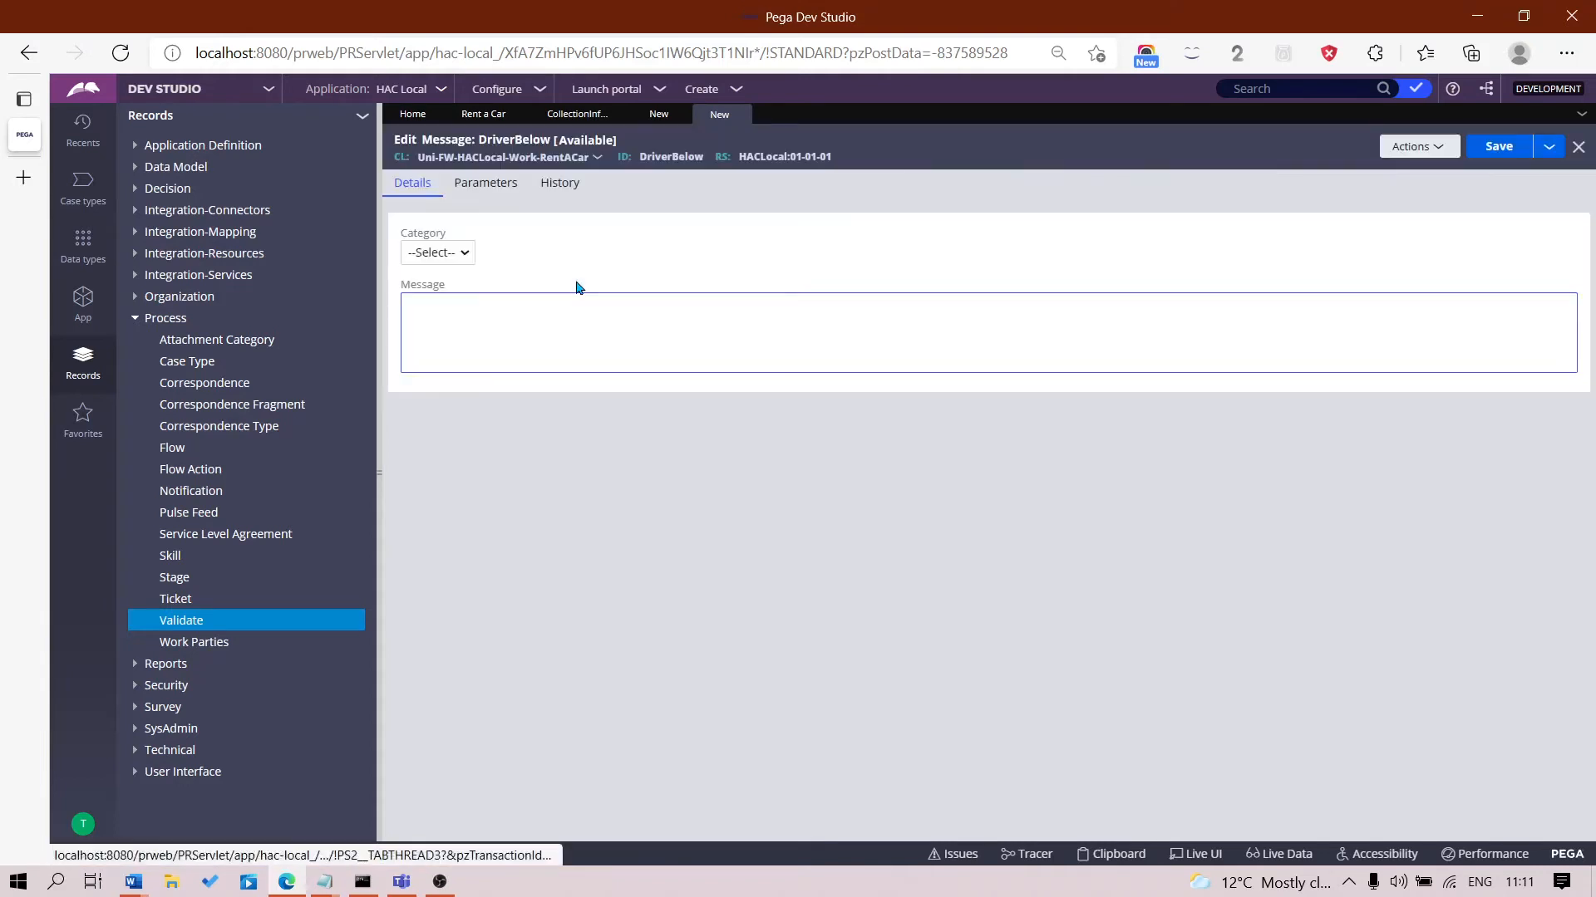
- Set the message category to Error and enter the text "Sorry the age of the drive is below the minimum age permitted. Driver Below 18!"
left_click(404, 252)
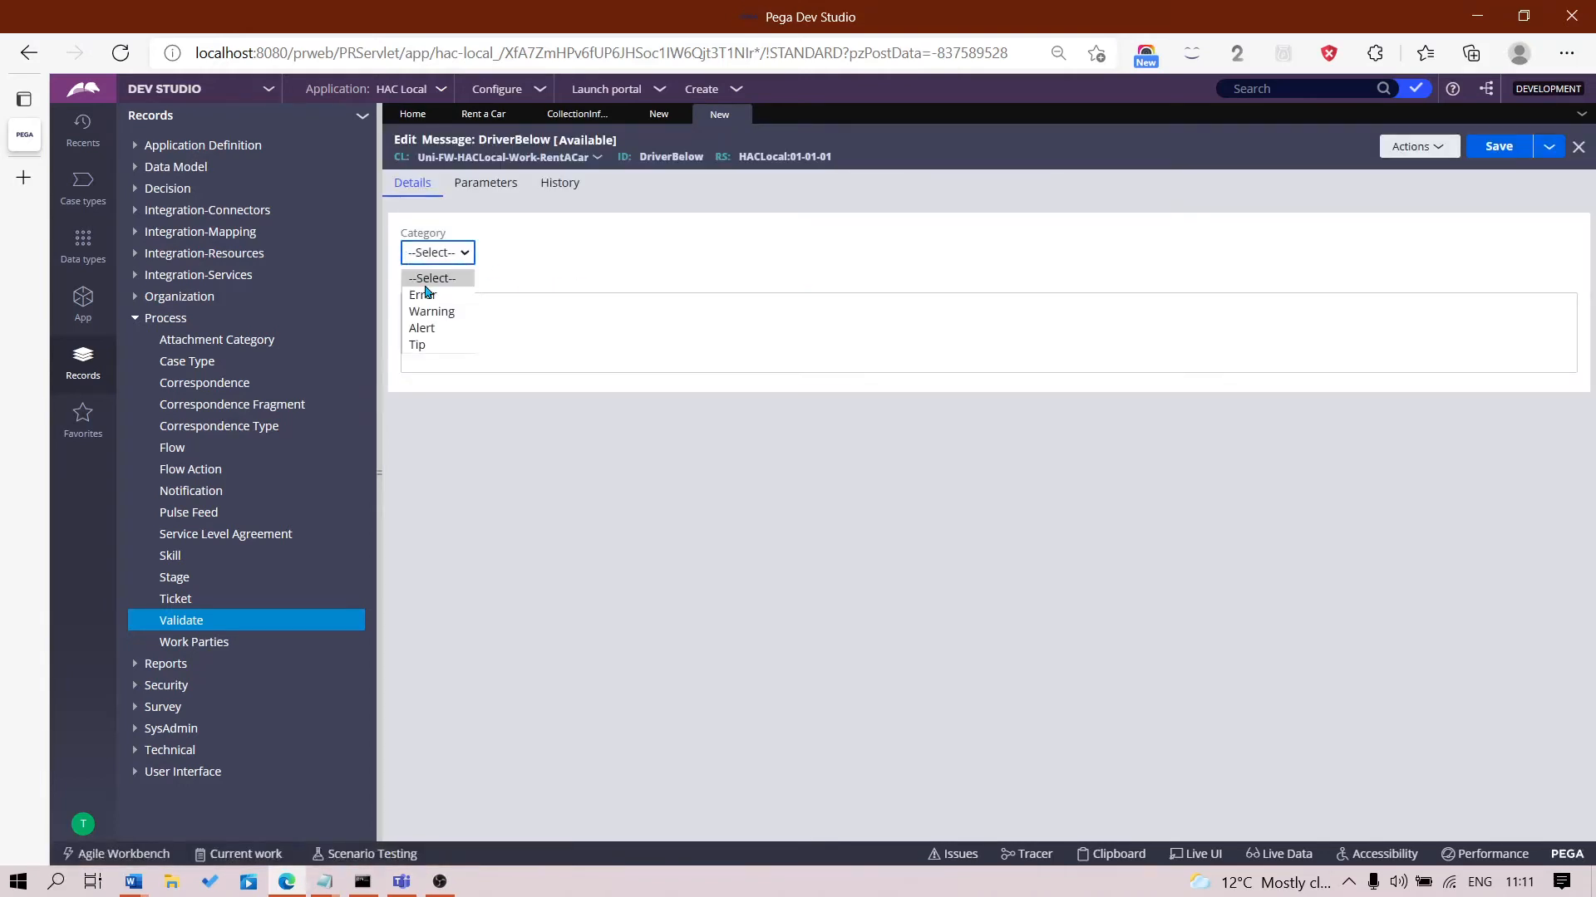
left_click(432, 299)
left_click(438, 300)
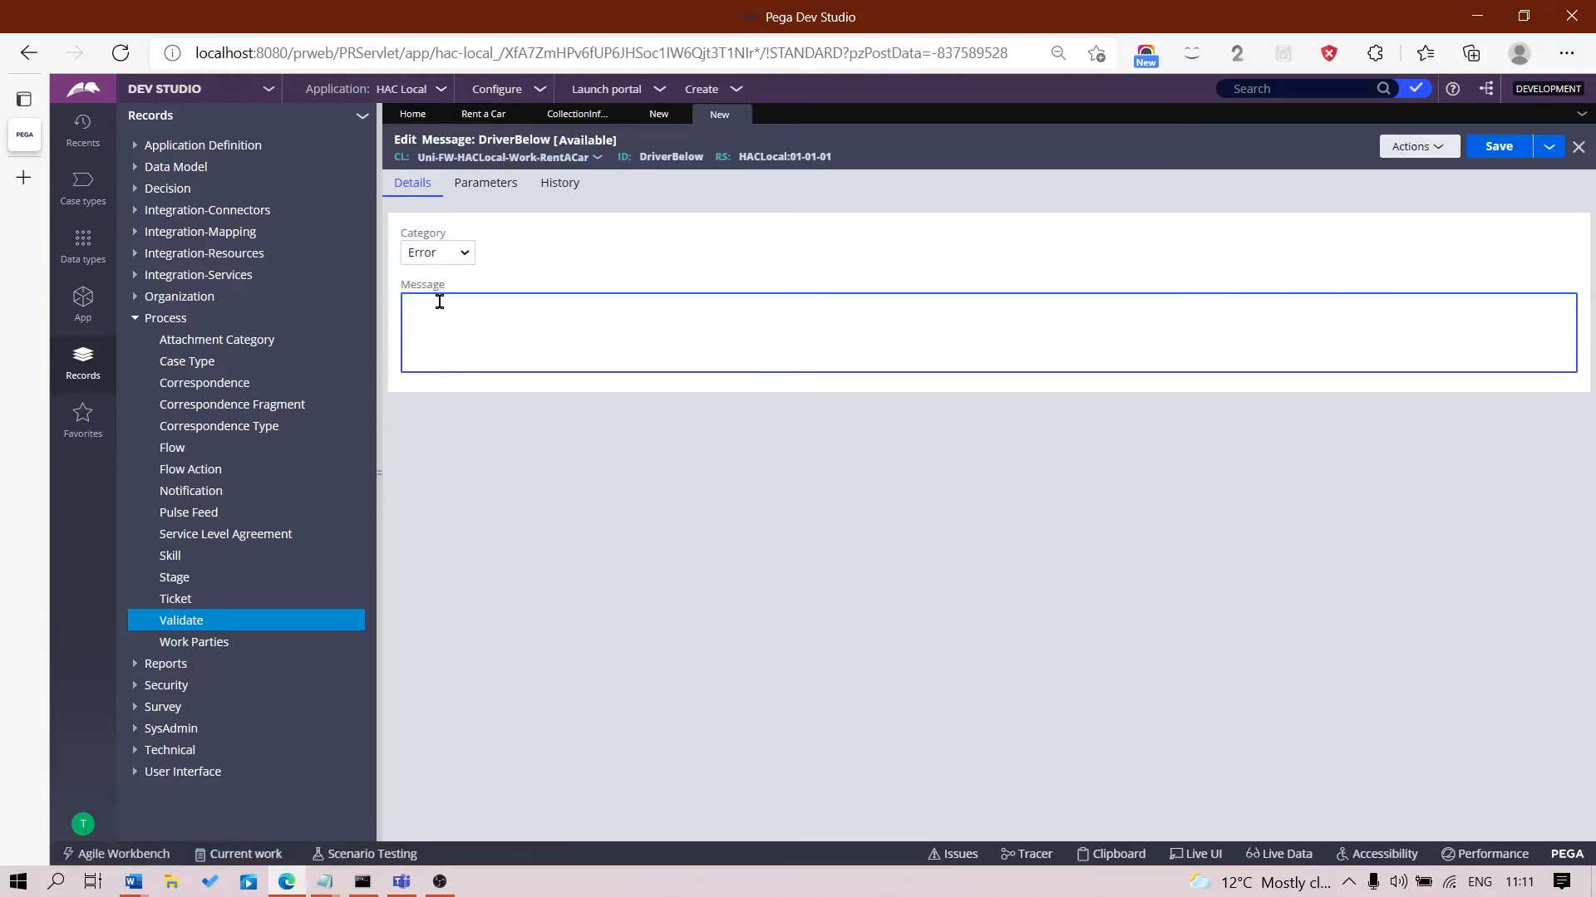
key("Caps_Lock")
key("Caps_Lock")
type("rry")
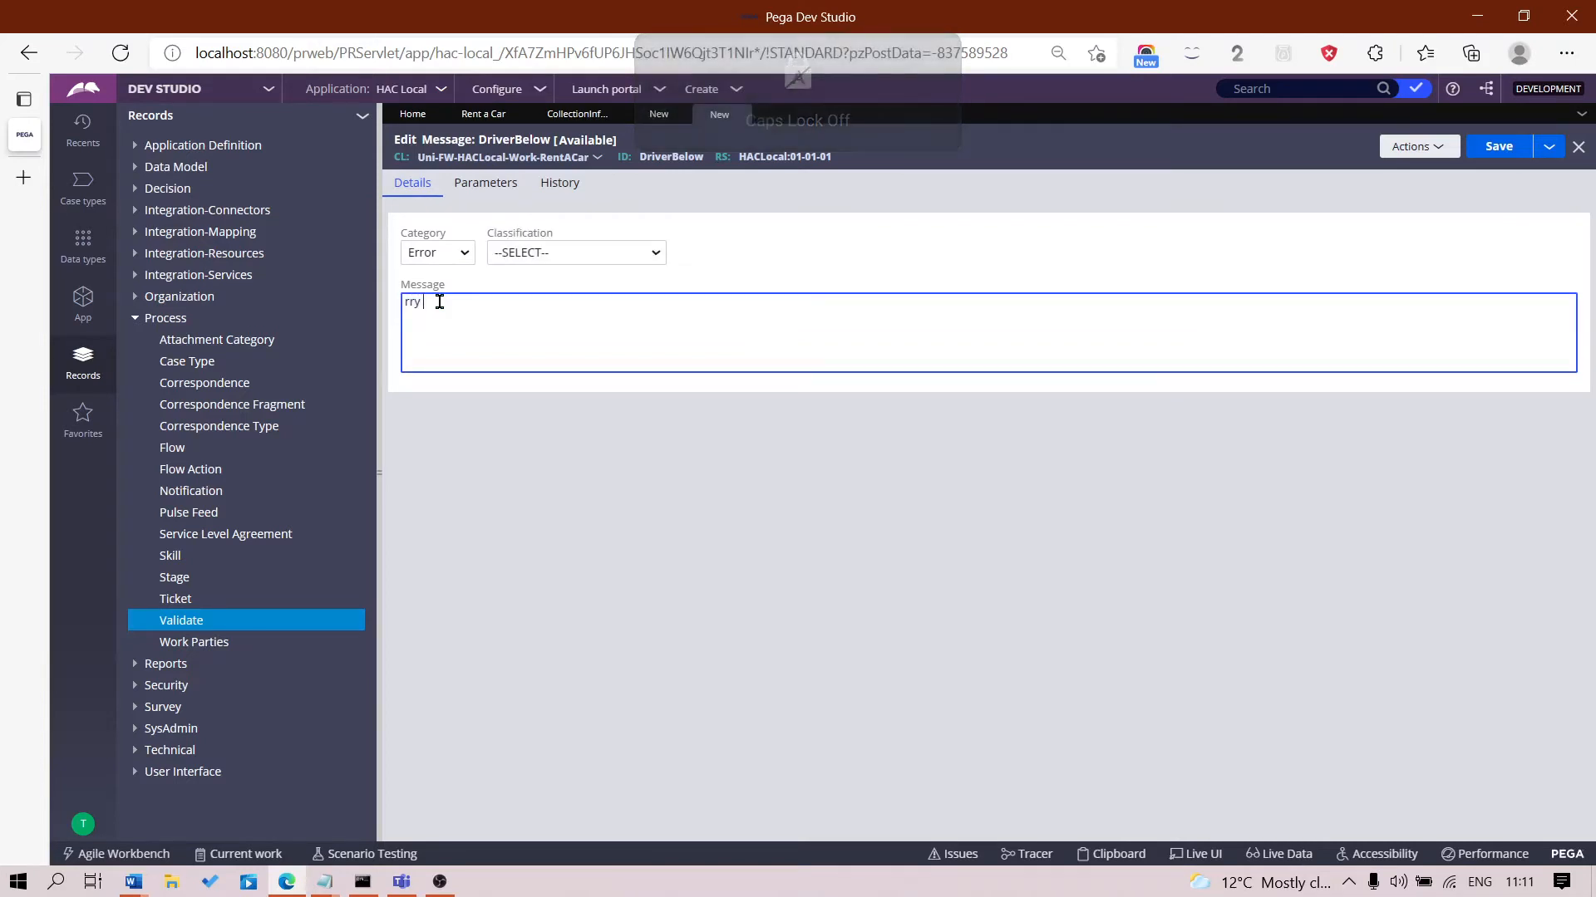
type(" the")
key("ctrl+a")
key("Caps_Lock")
type("S")
key("Caps_Lock")
type("orry the")
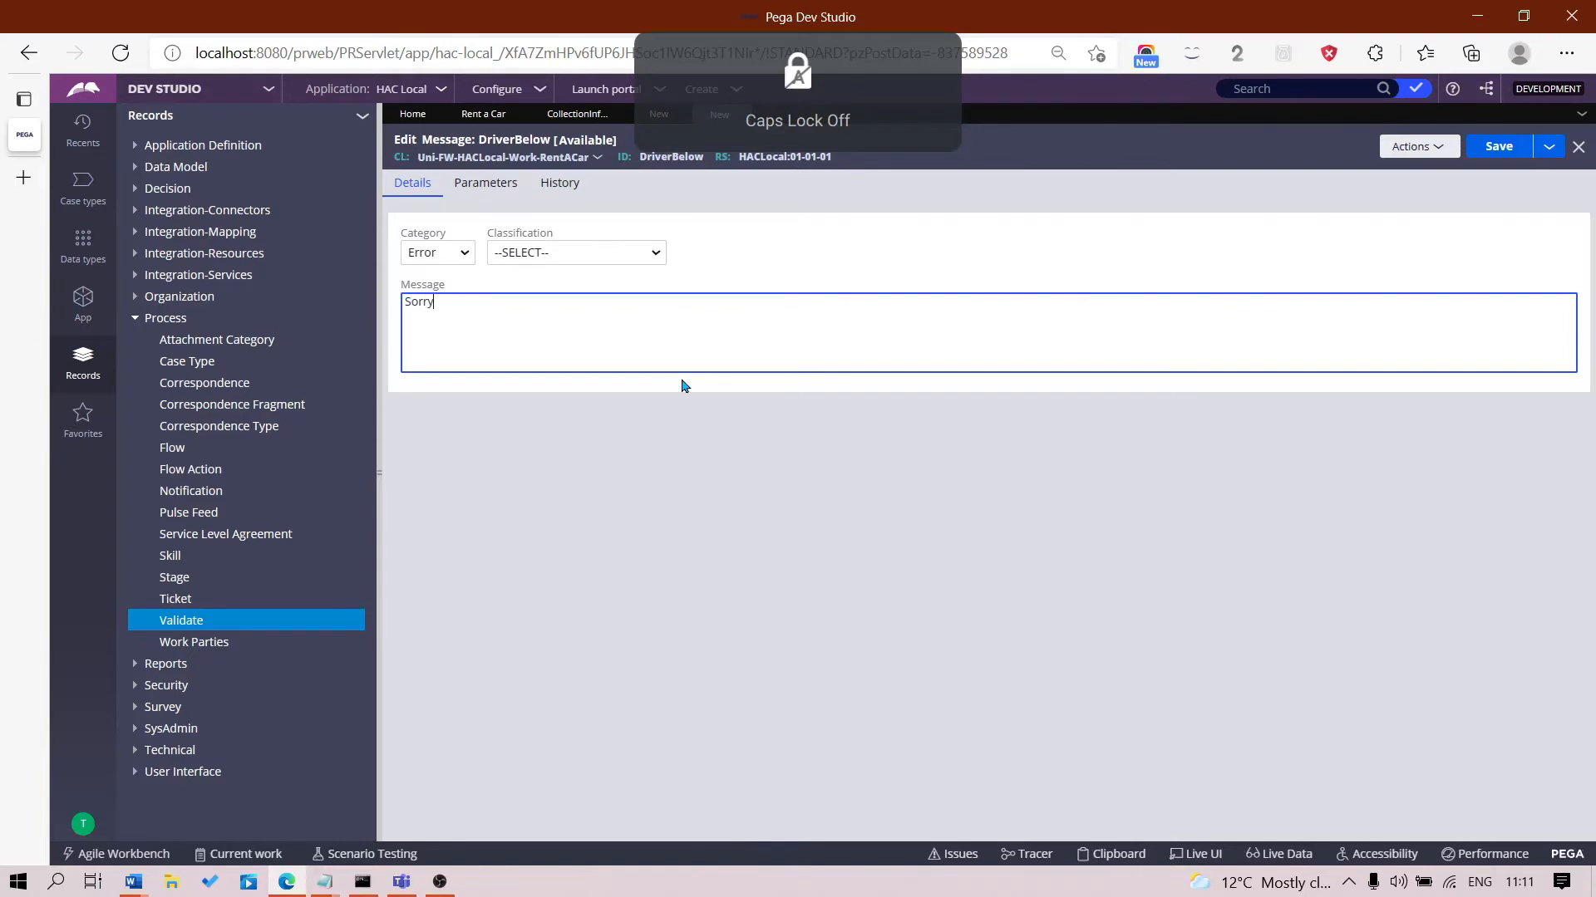
type(" a")
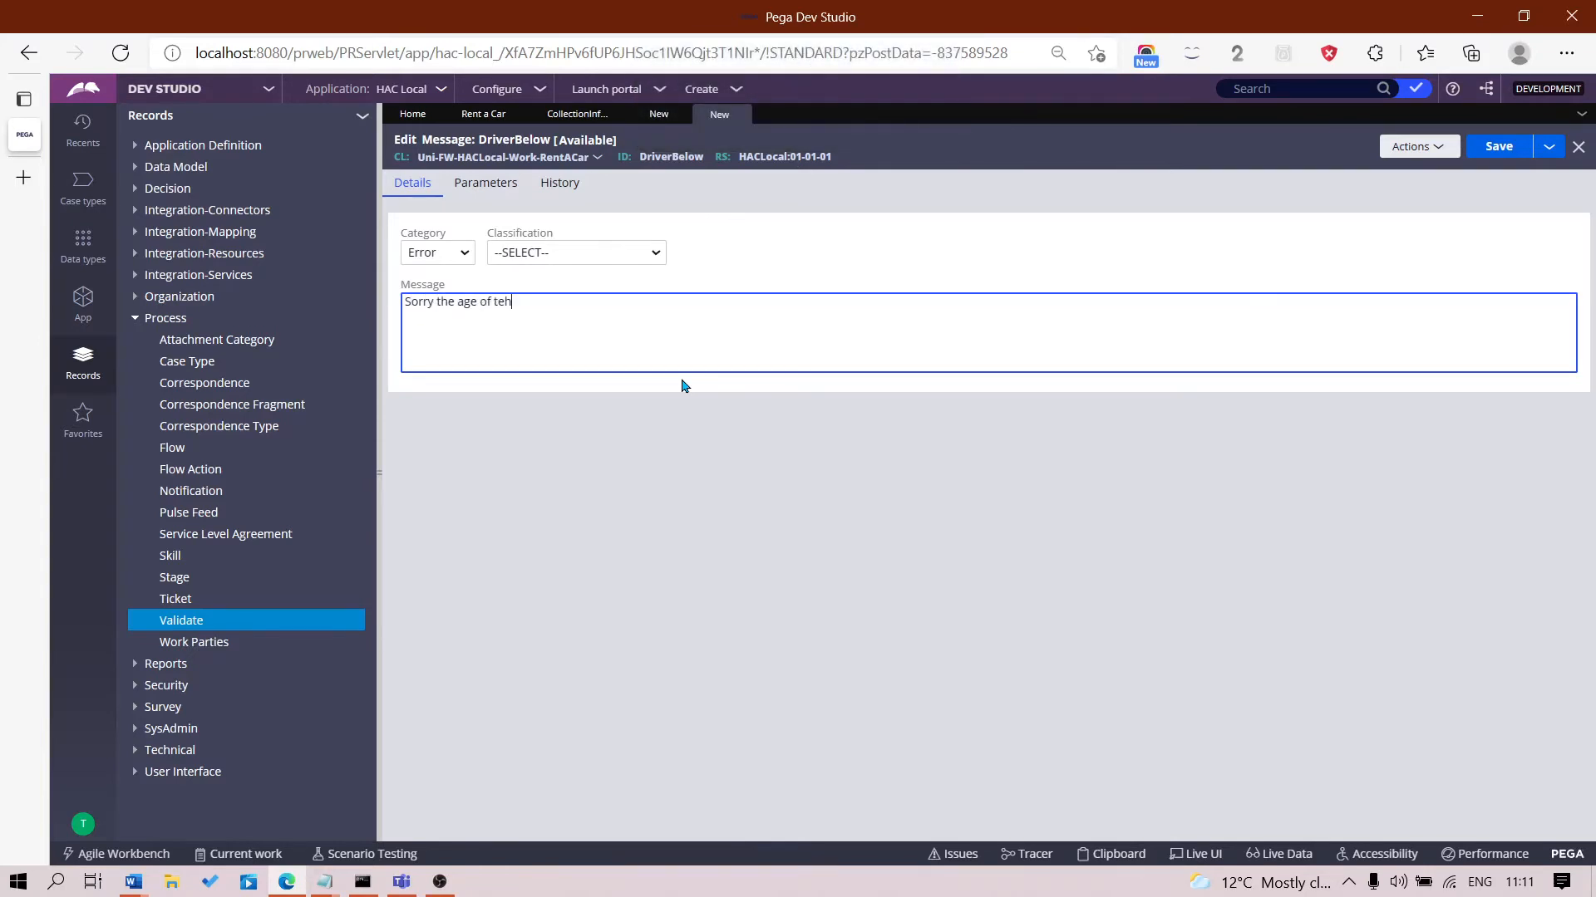
type("ge of teh")
key("BackSpace")
key("BackSpace")
type("he drive is below the minimum age permitted.")
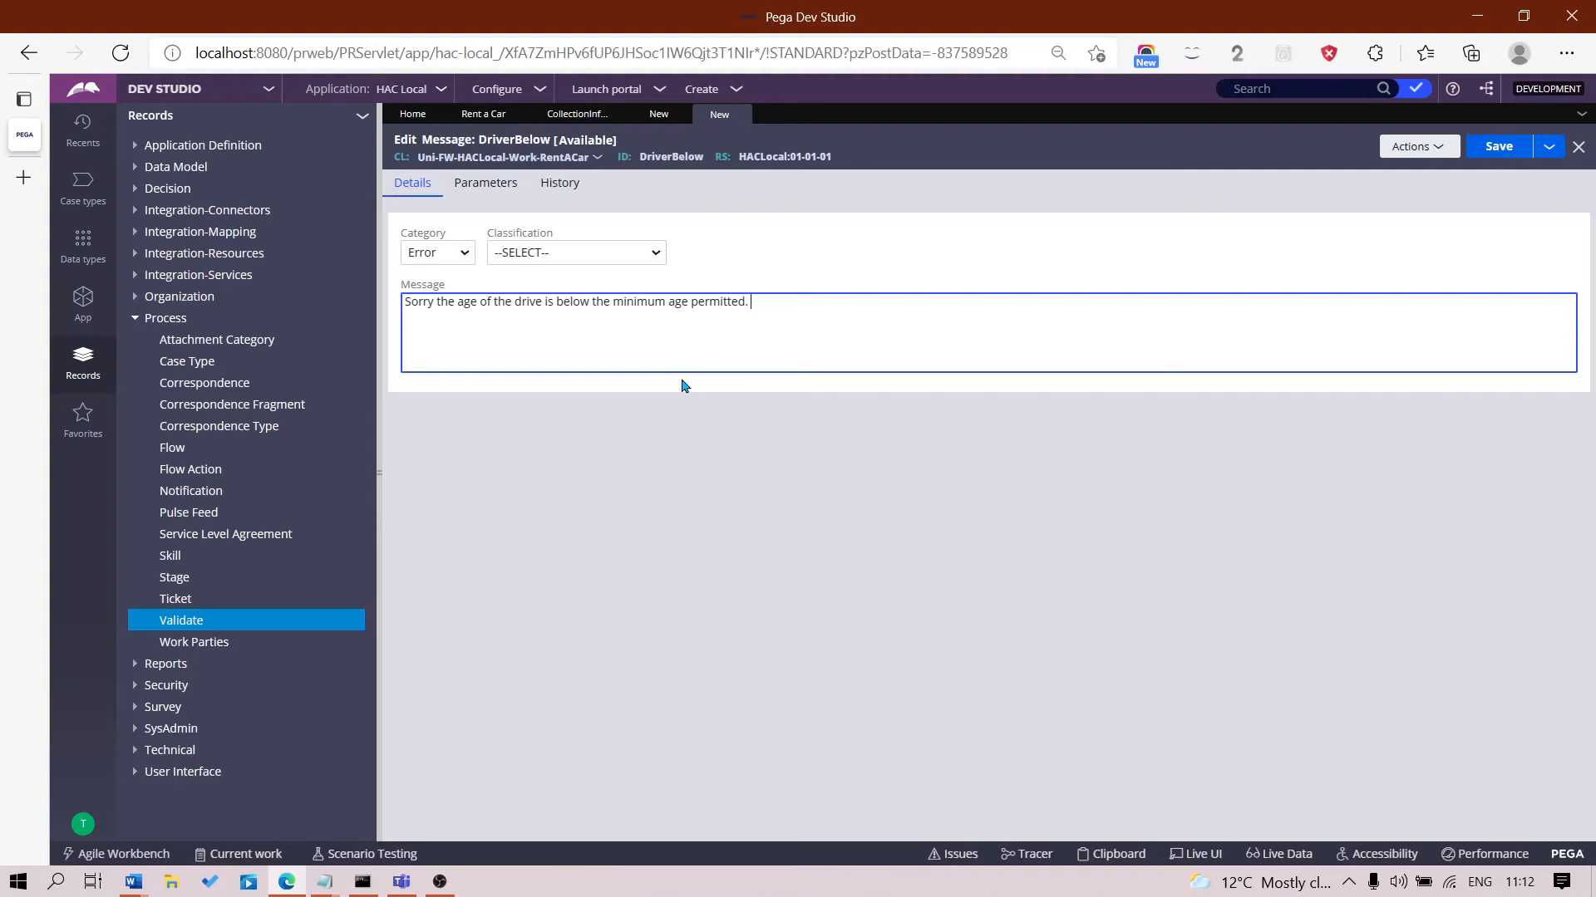
type("D")
key("Caps_Lock")
type("river Belo")
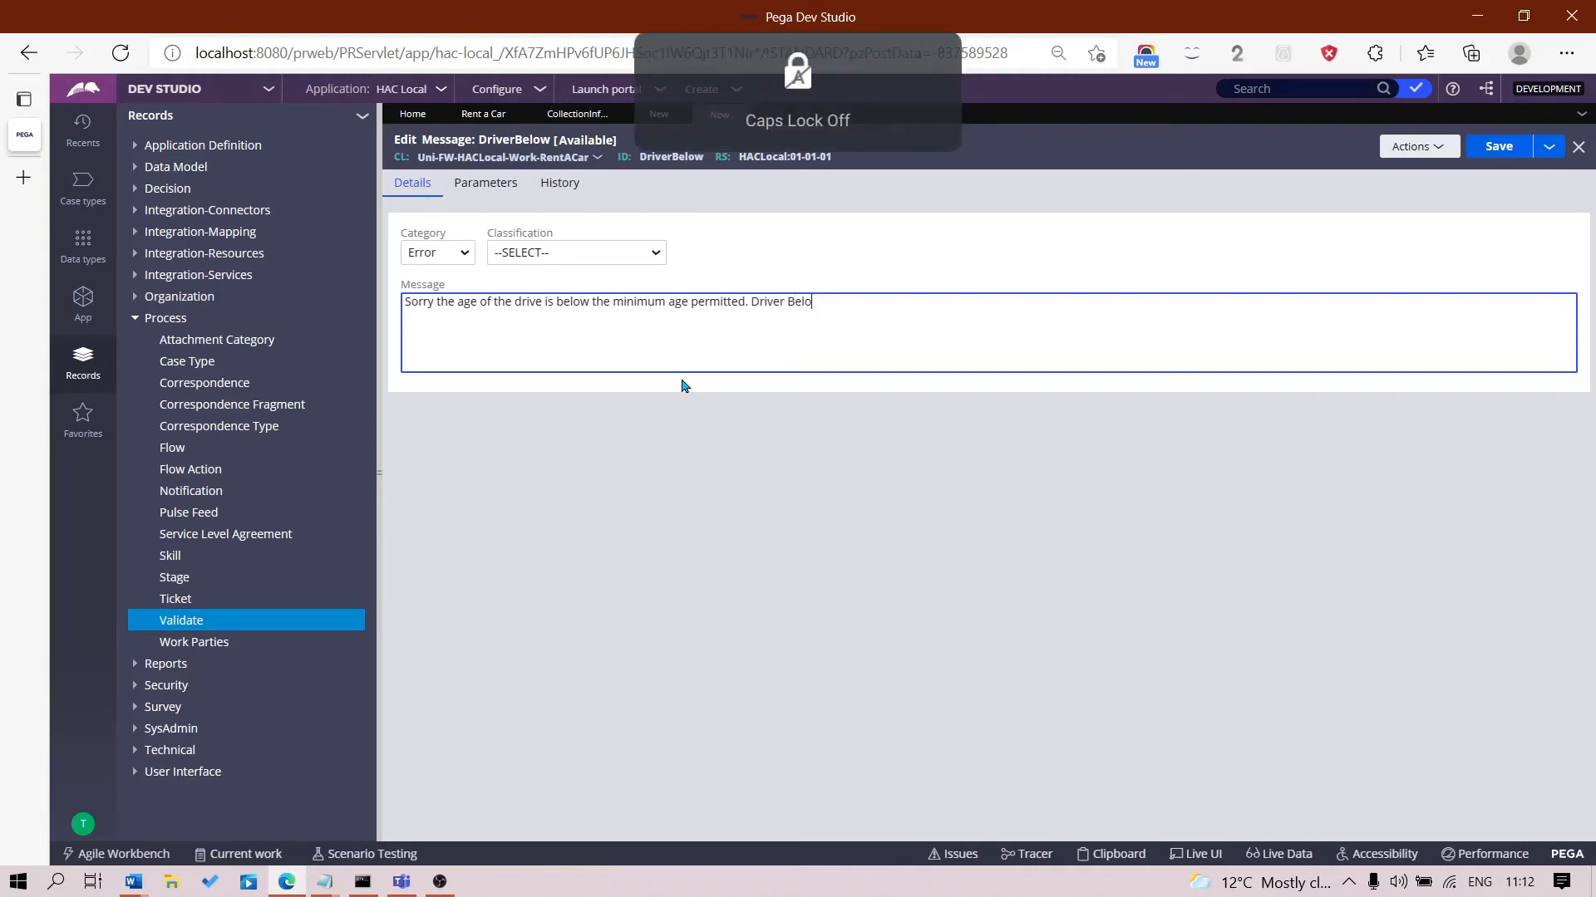
type("w 18")
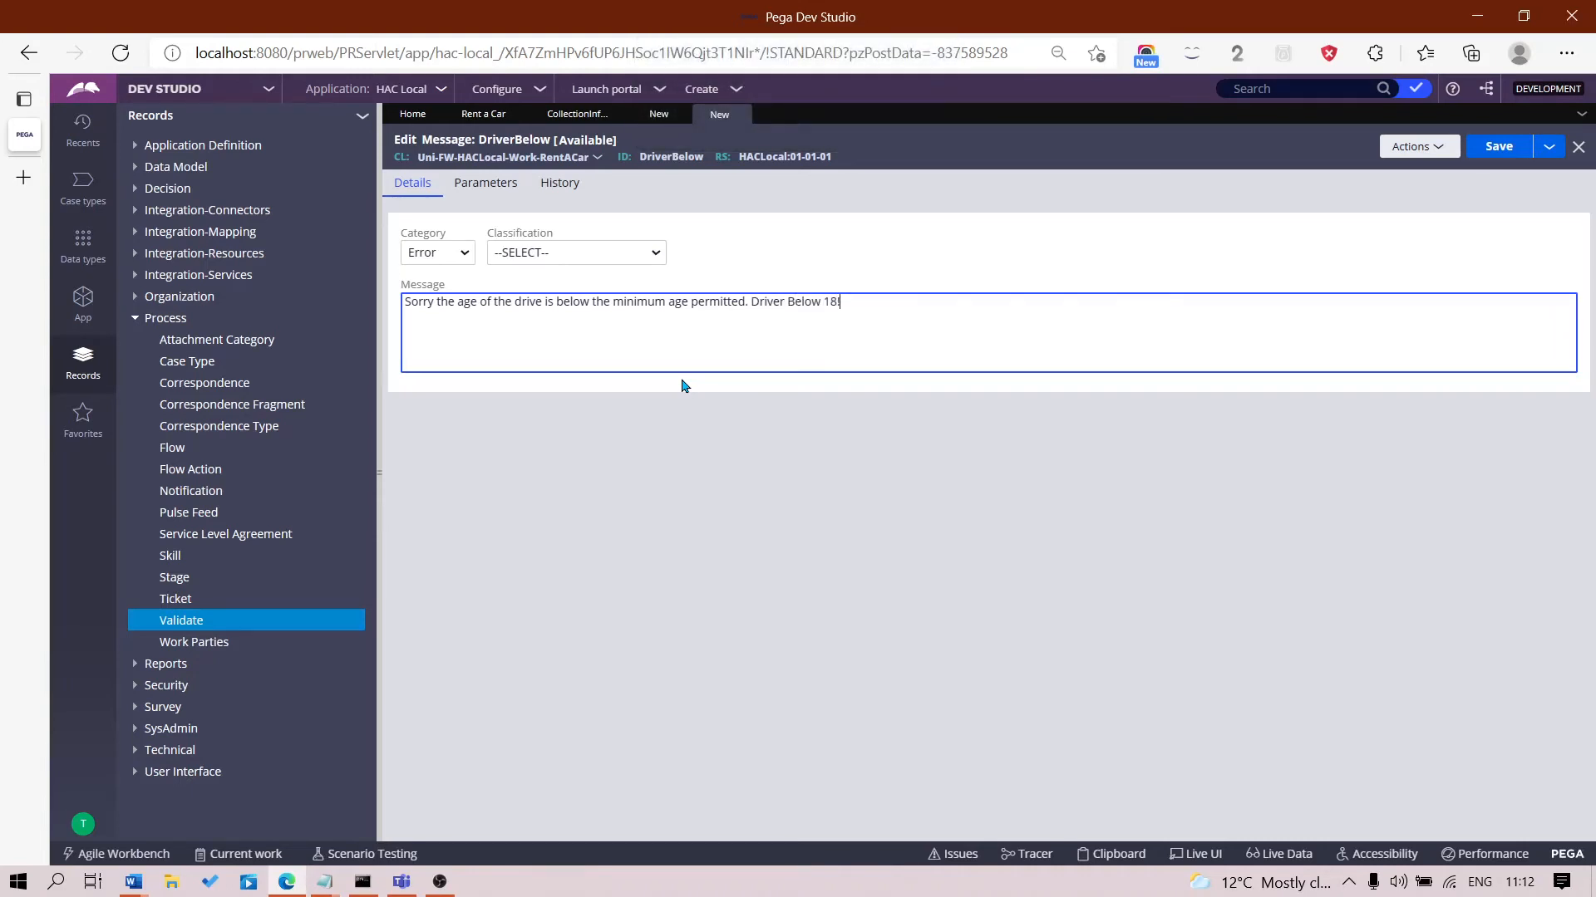
type("!")
- Classify the DriverBelow message as Validation fail and save the record
left_click(500, 241)
left_click(511, 255)
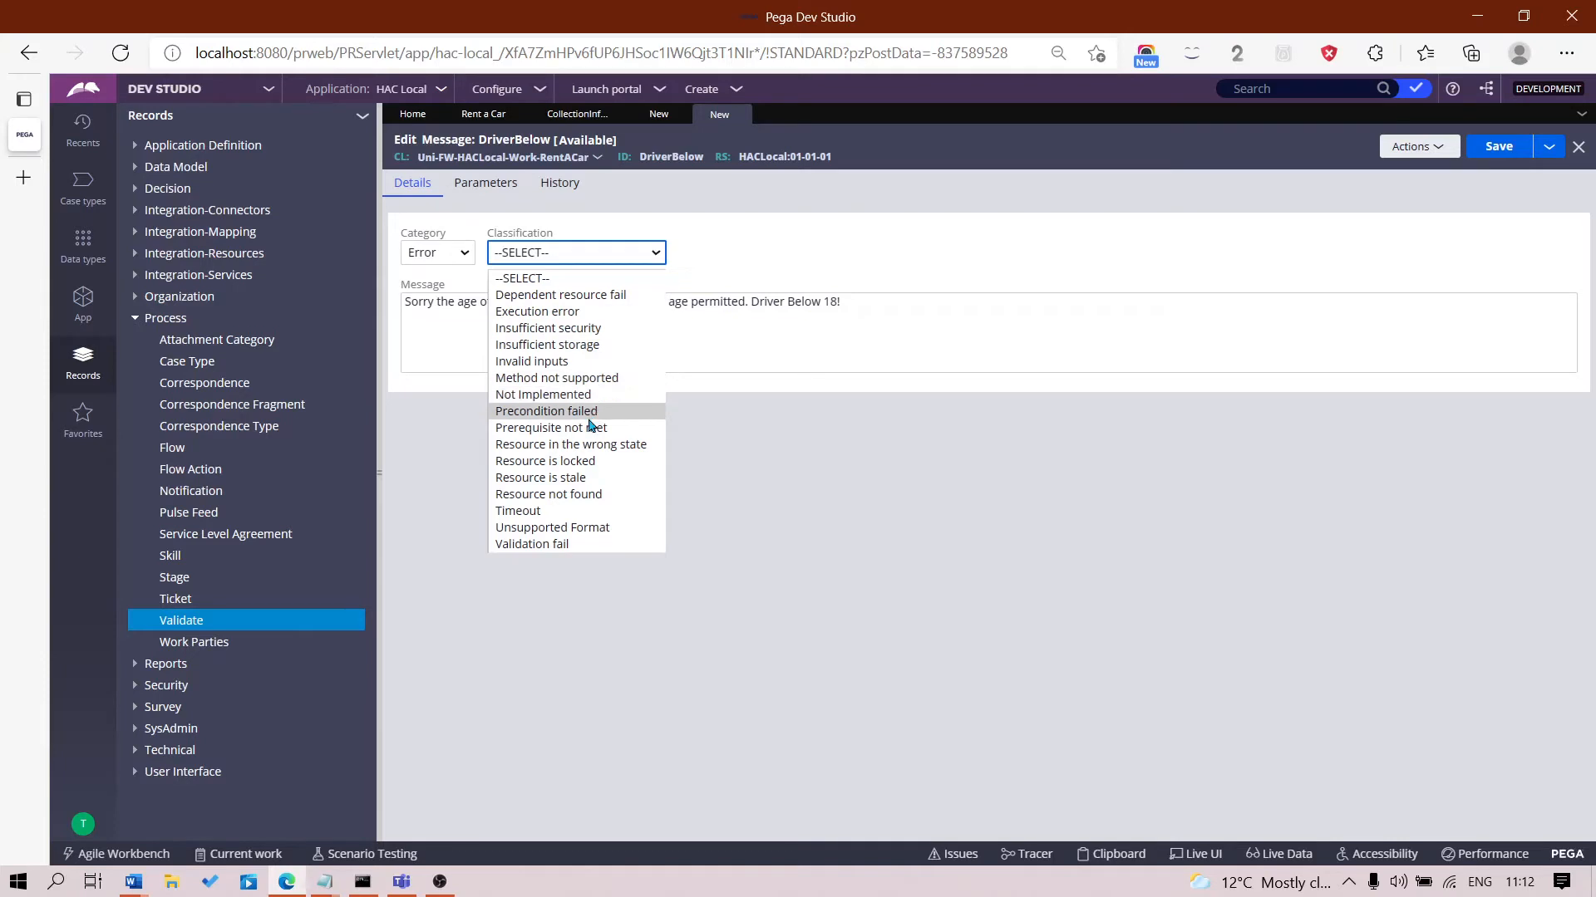
left_click(571, 543)
left_click(1498, 147)
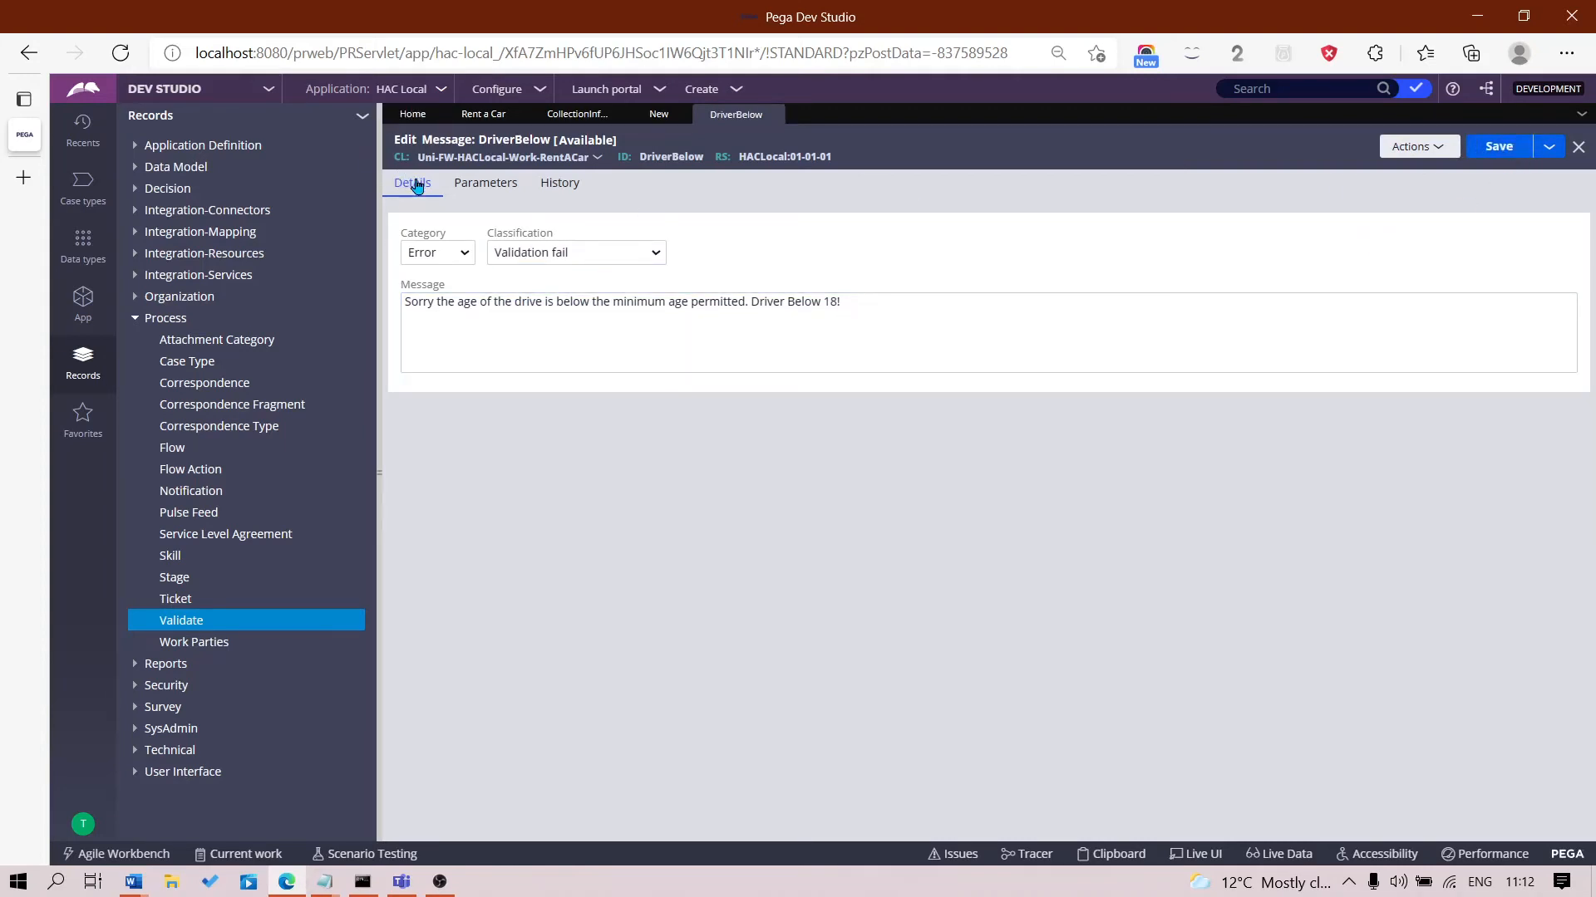
left_click(482, 186)
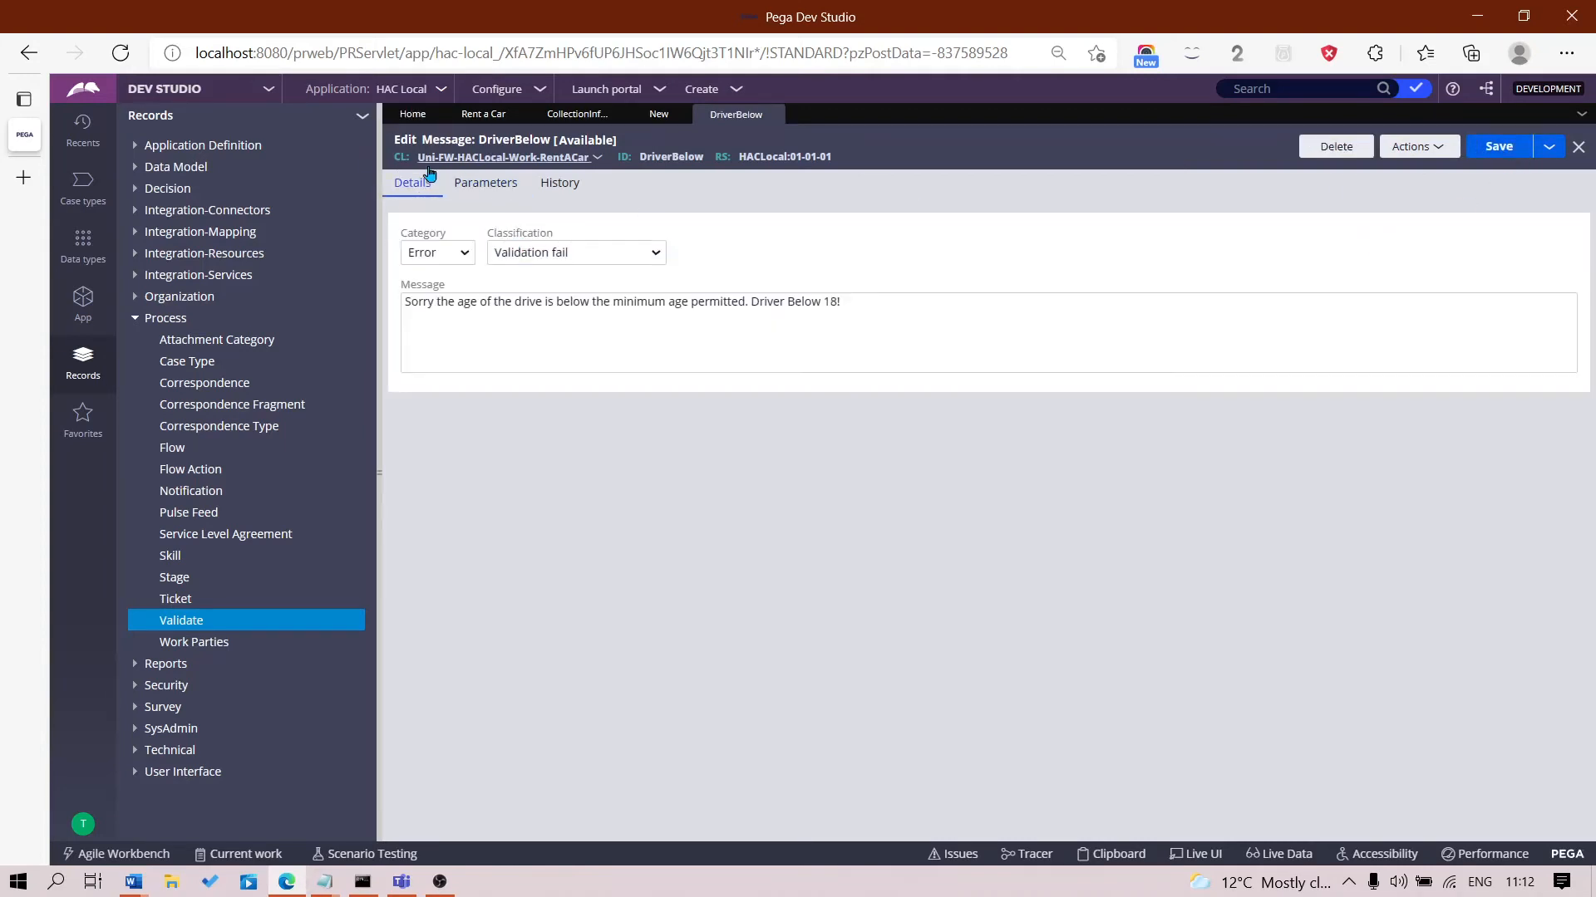
left_click(1498, 147)
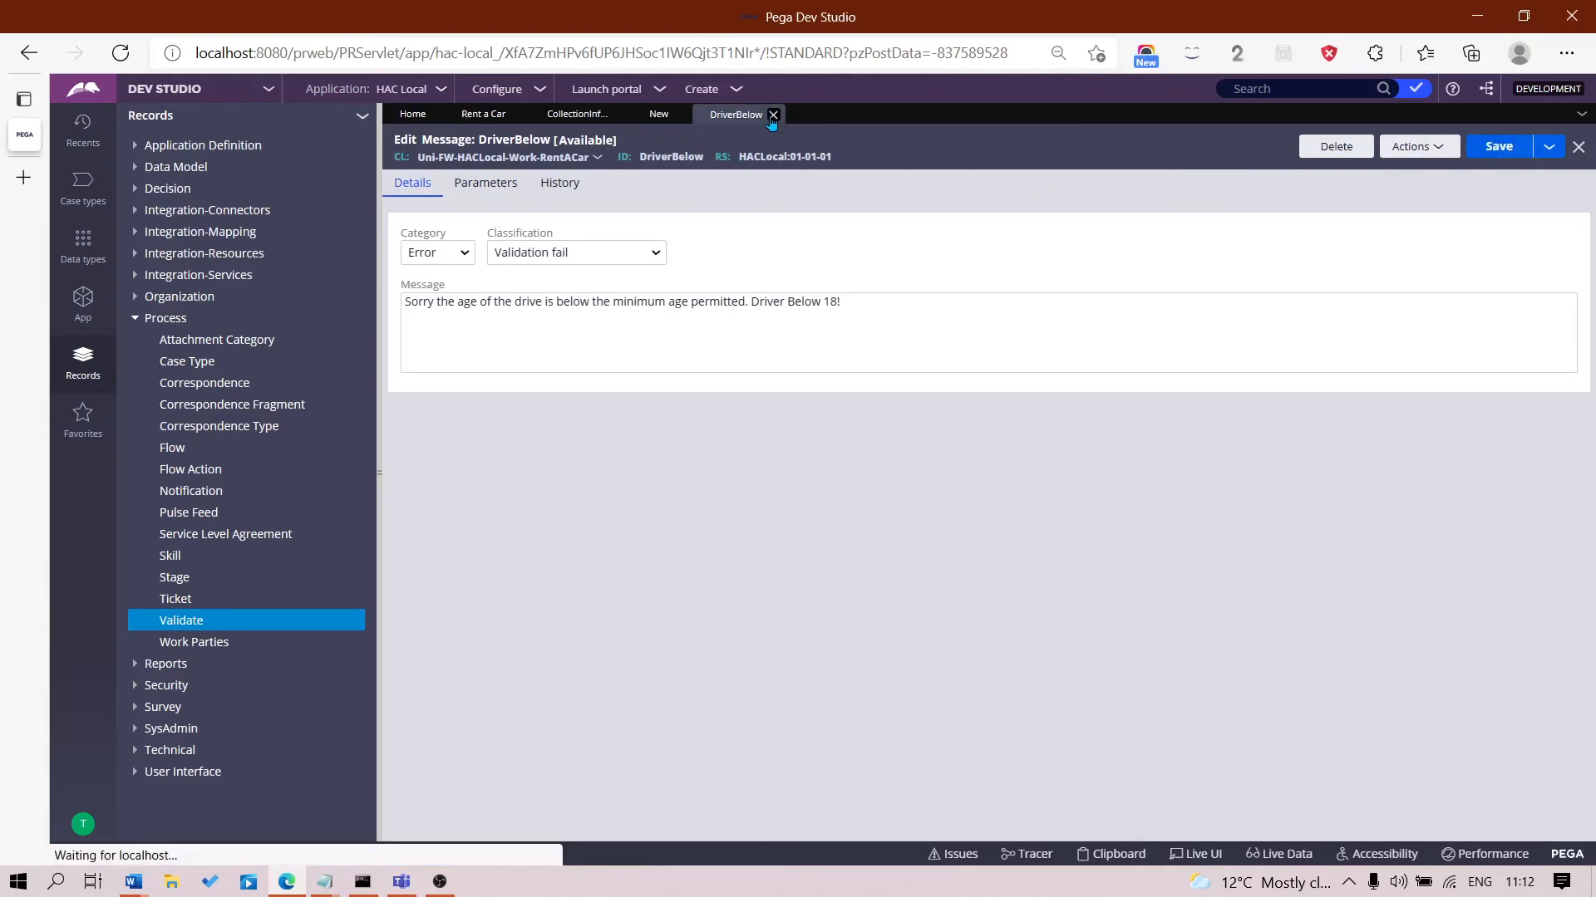
- Return to the .DOB validation conditions, submit them with the DriverBelow message and try to save the AgeValidate rule
left_click(773, 115)
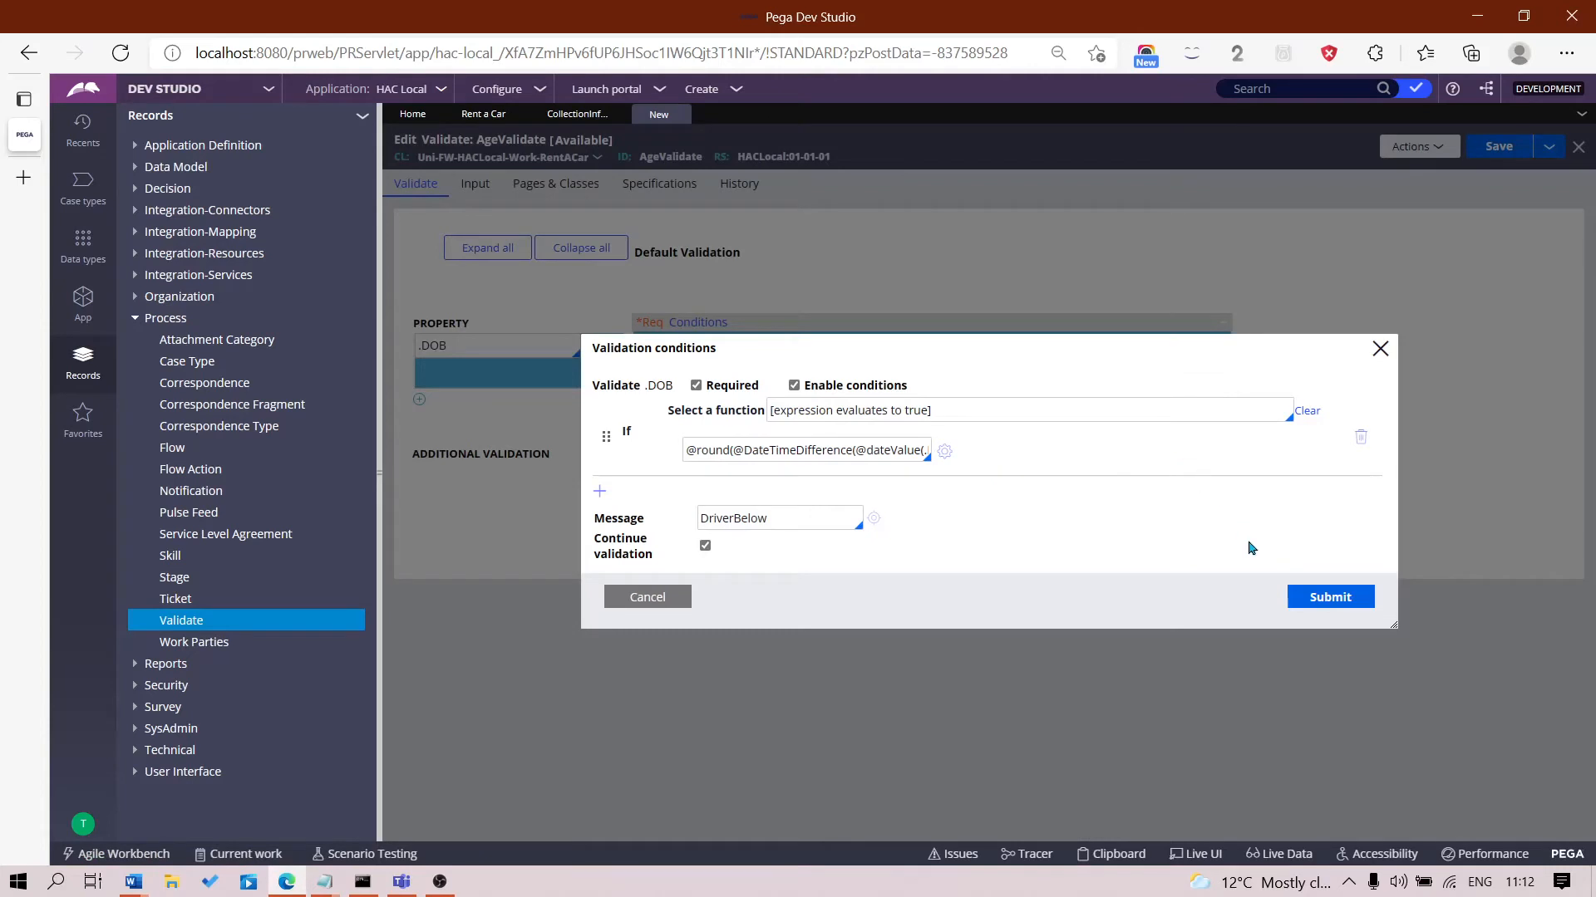
left_click(1330, 598)
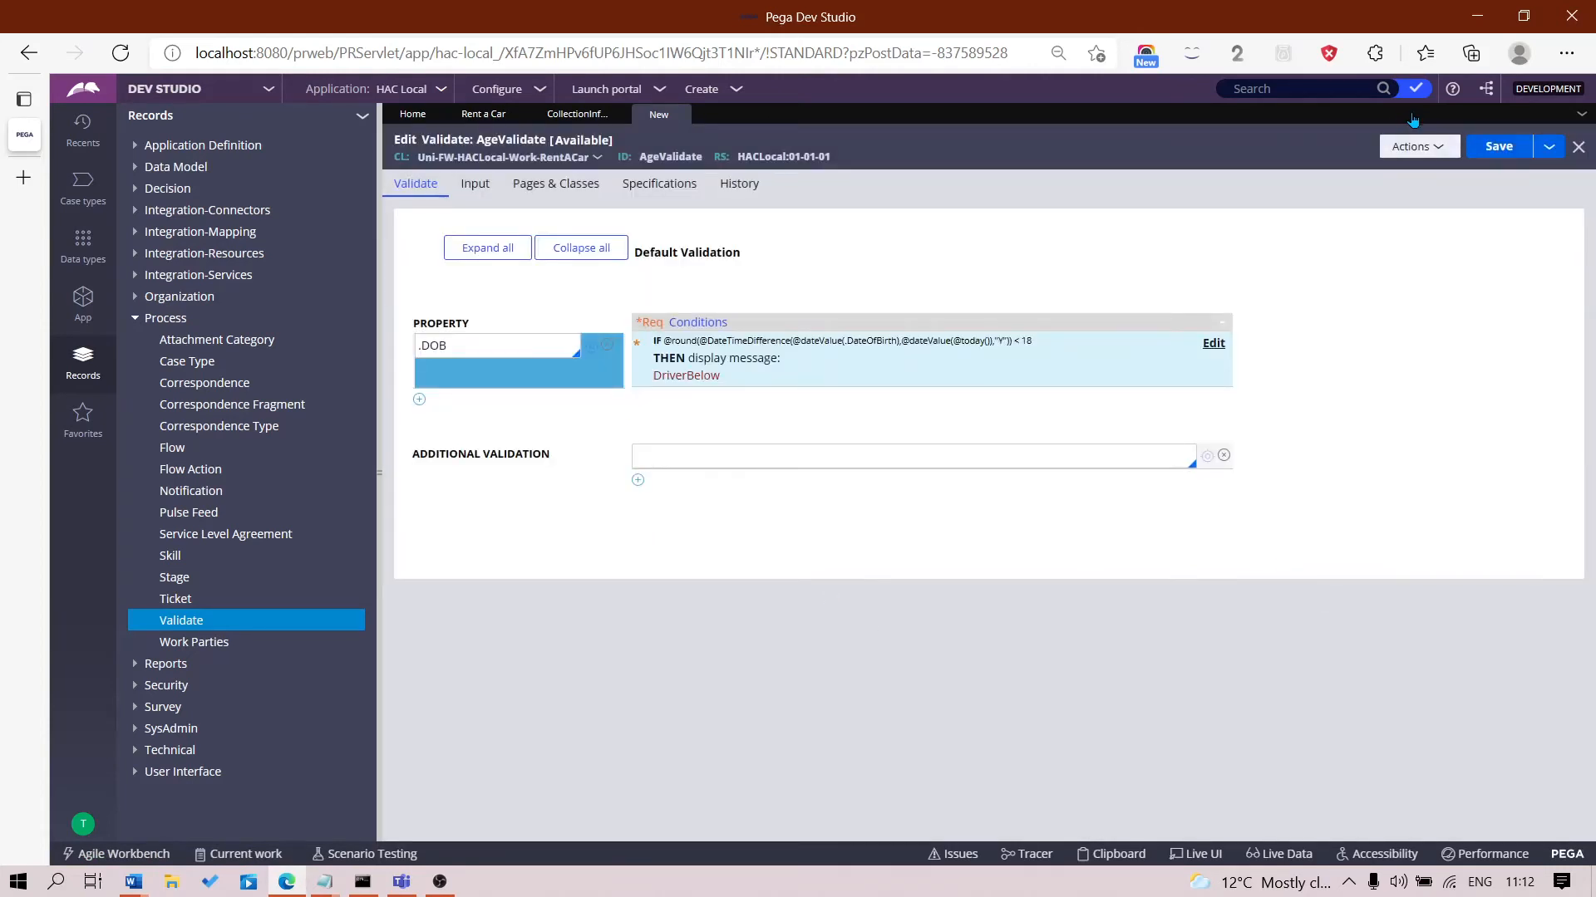
left_click(1488, 156)
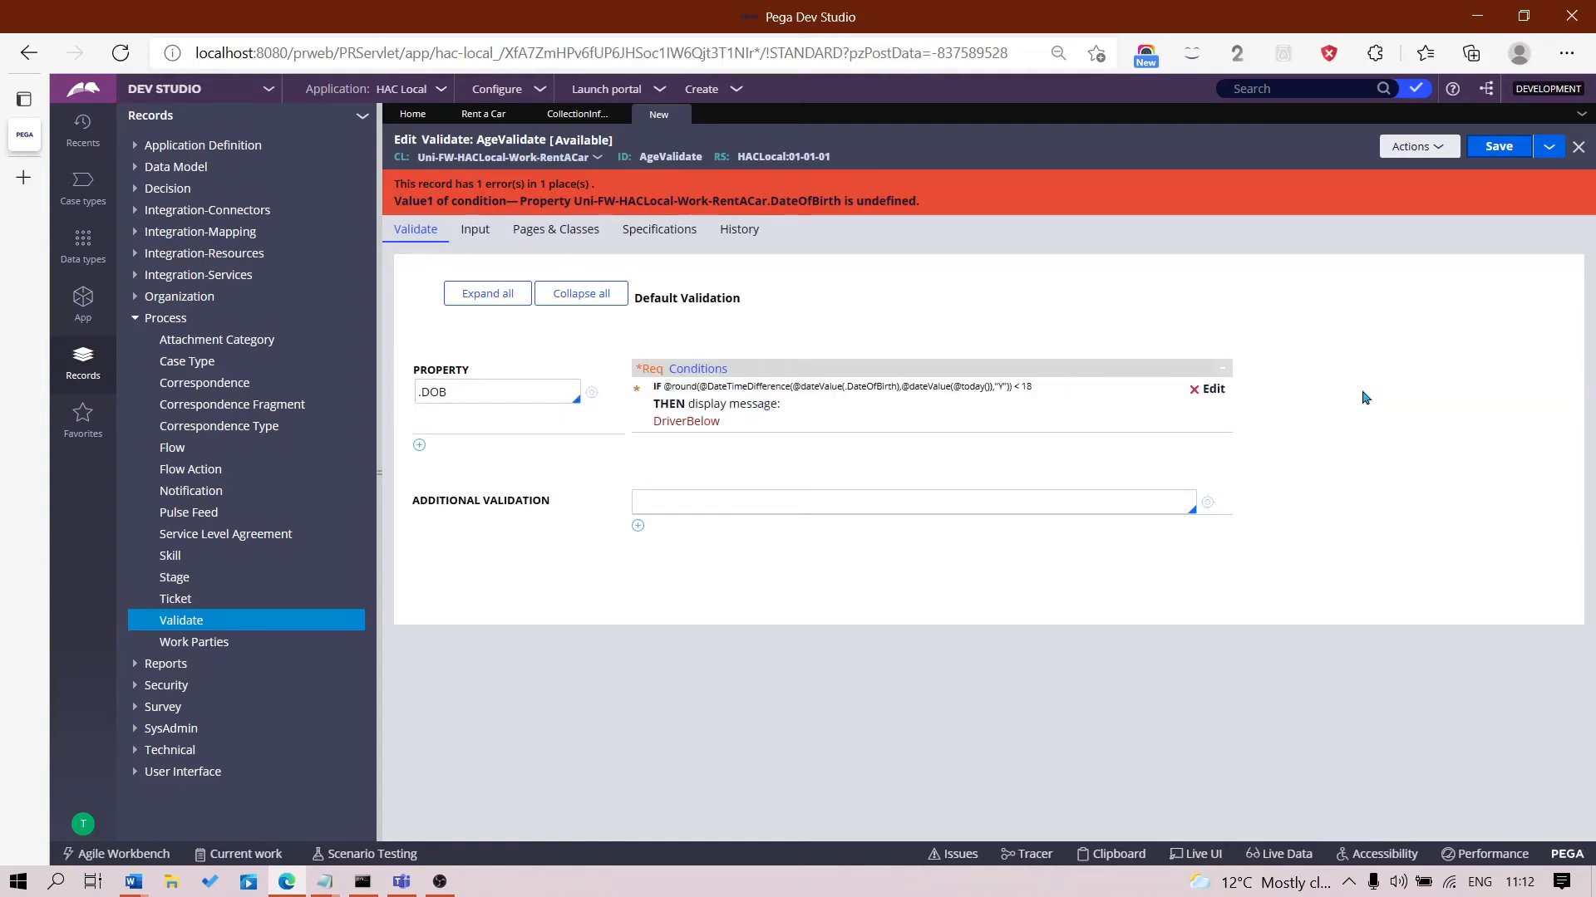
- Reopen the .DOB validation conditions of the AgeValidate rule
left_click(883, 415)
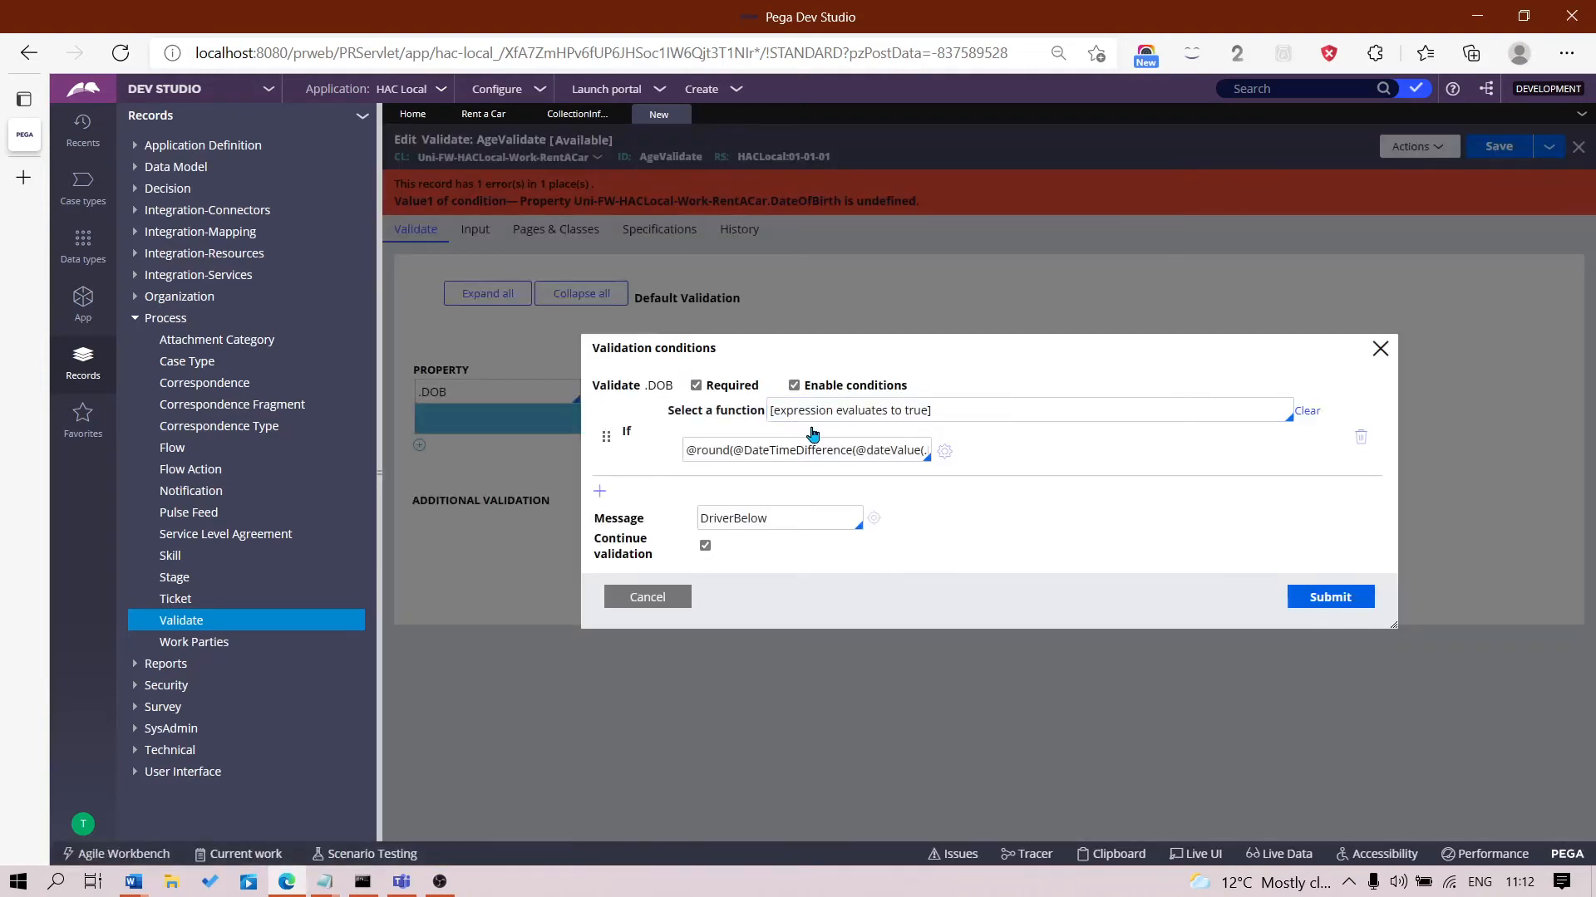
left_click(947, 453)
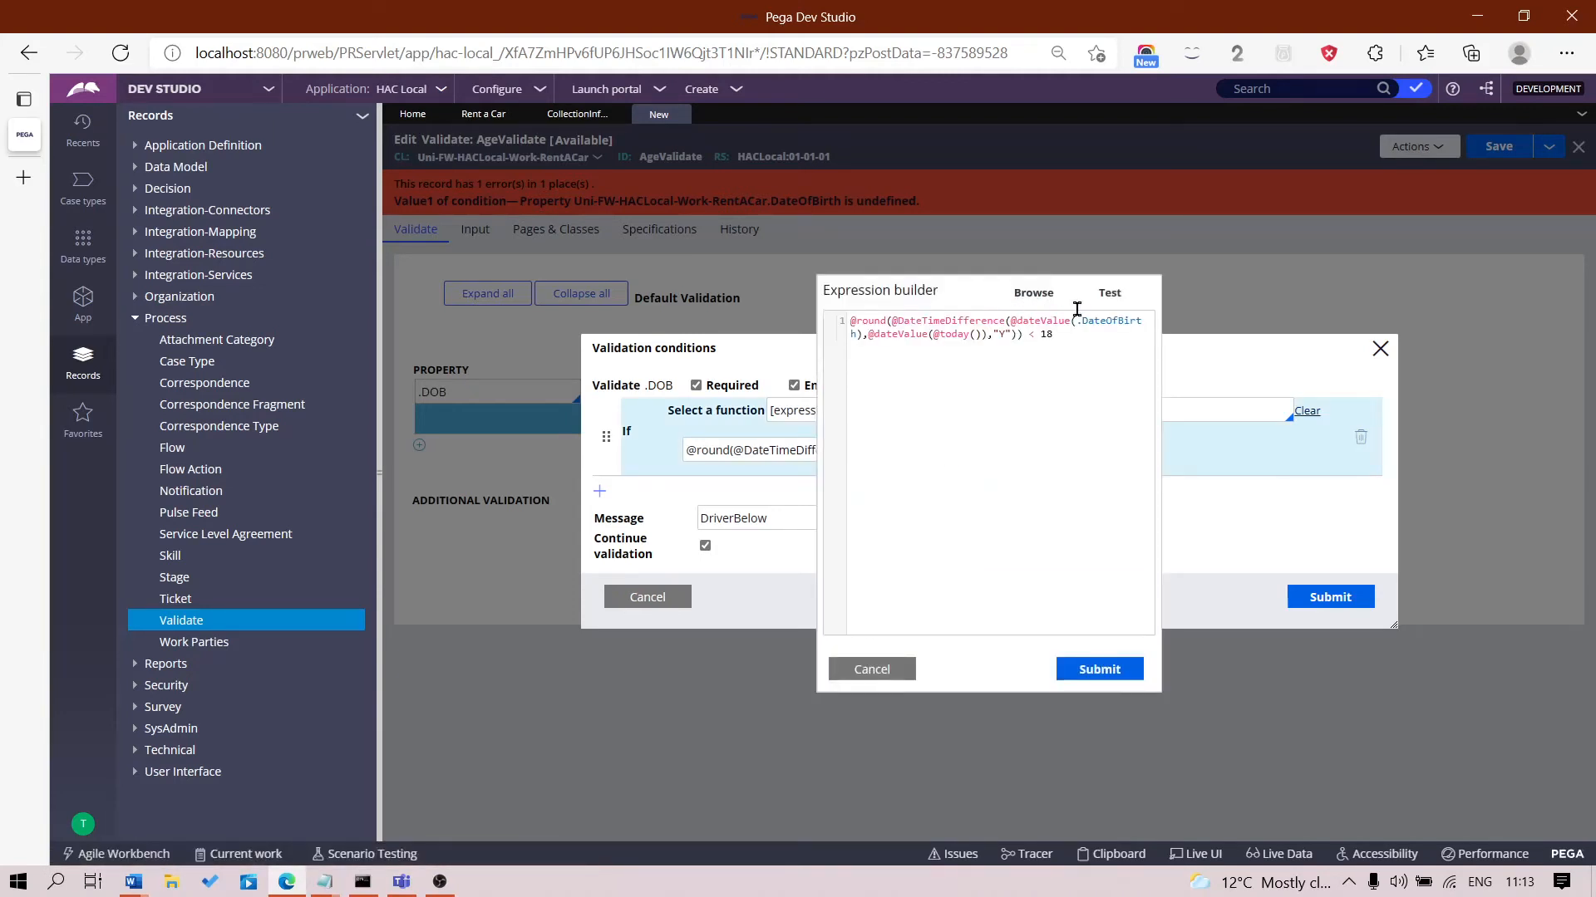
double_click(1100, 320)
type(".")
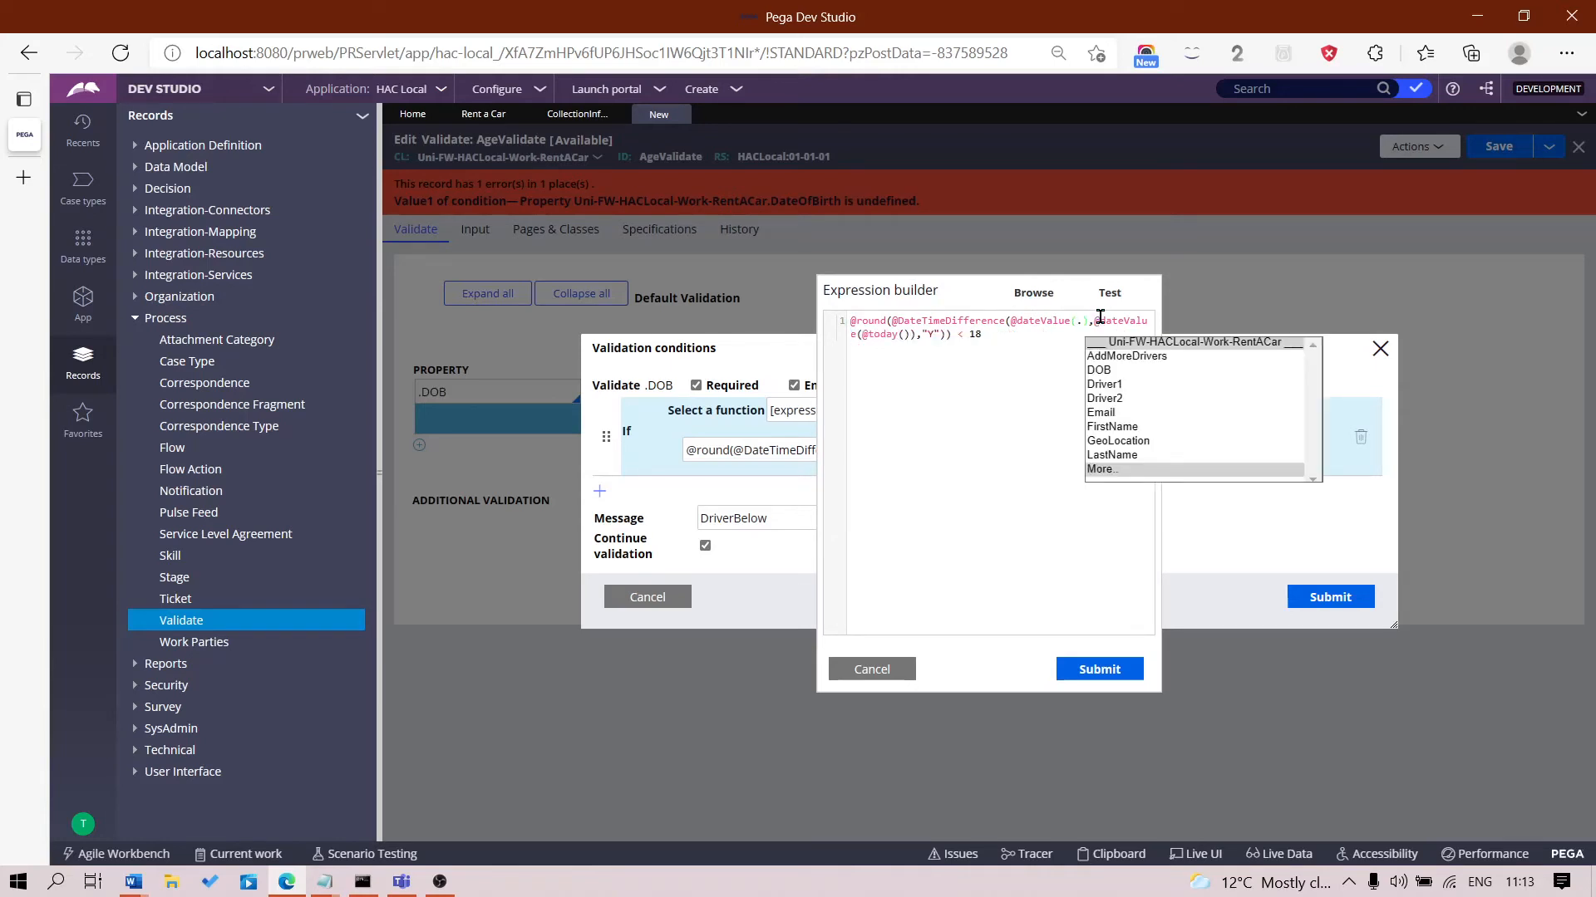
left_click(1104, 371)
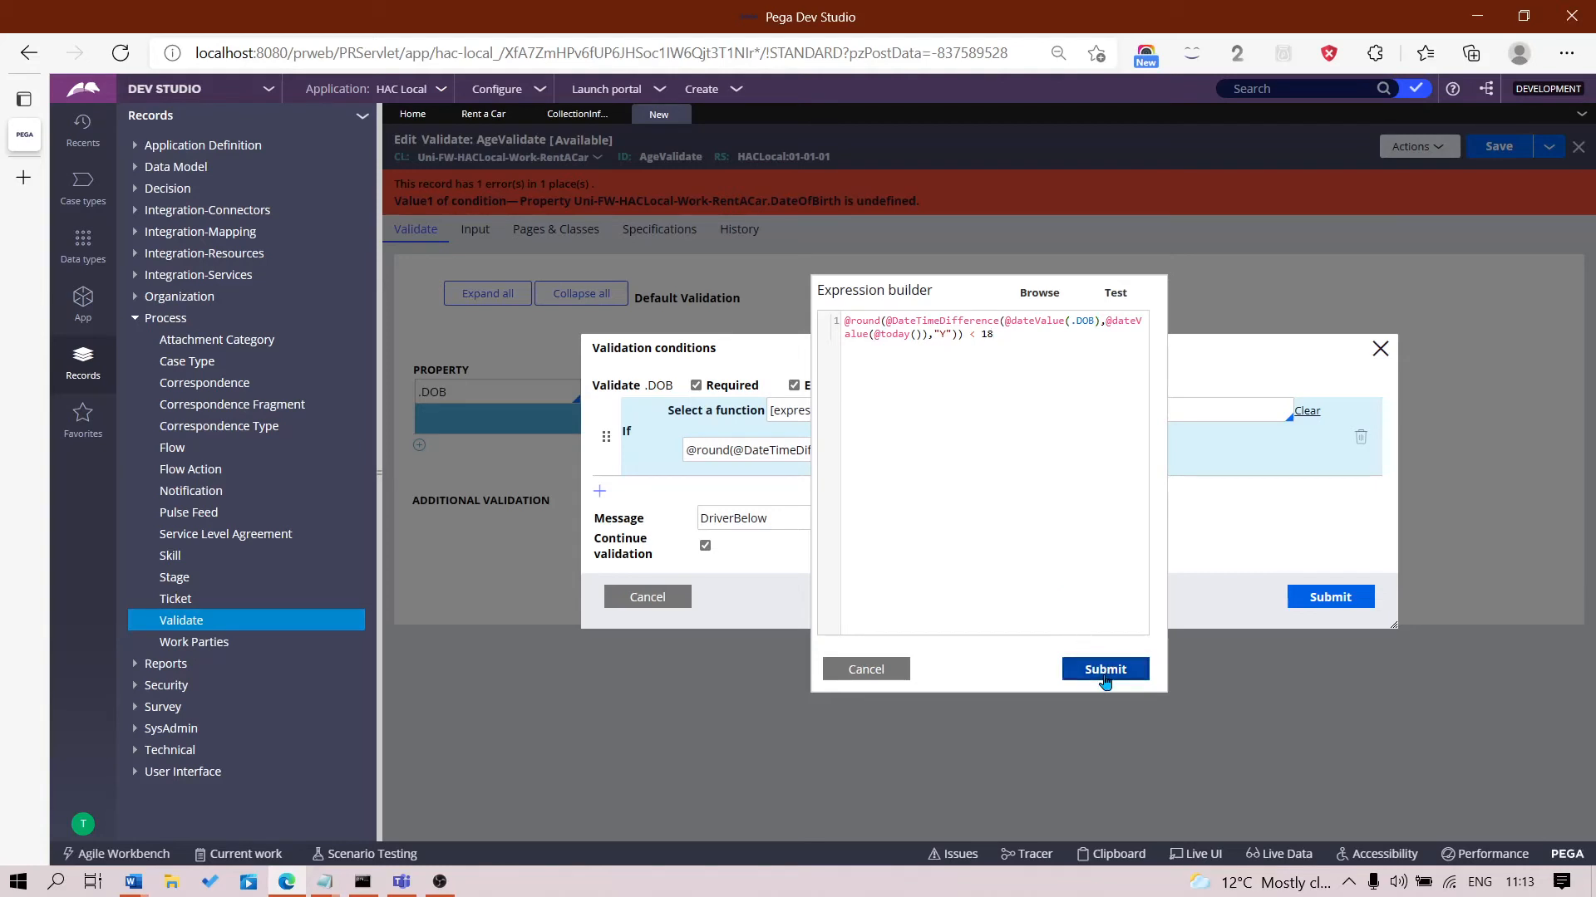
left_click(866, 669)
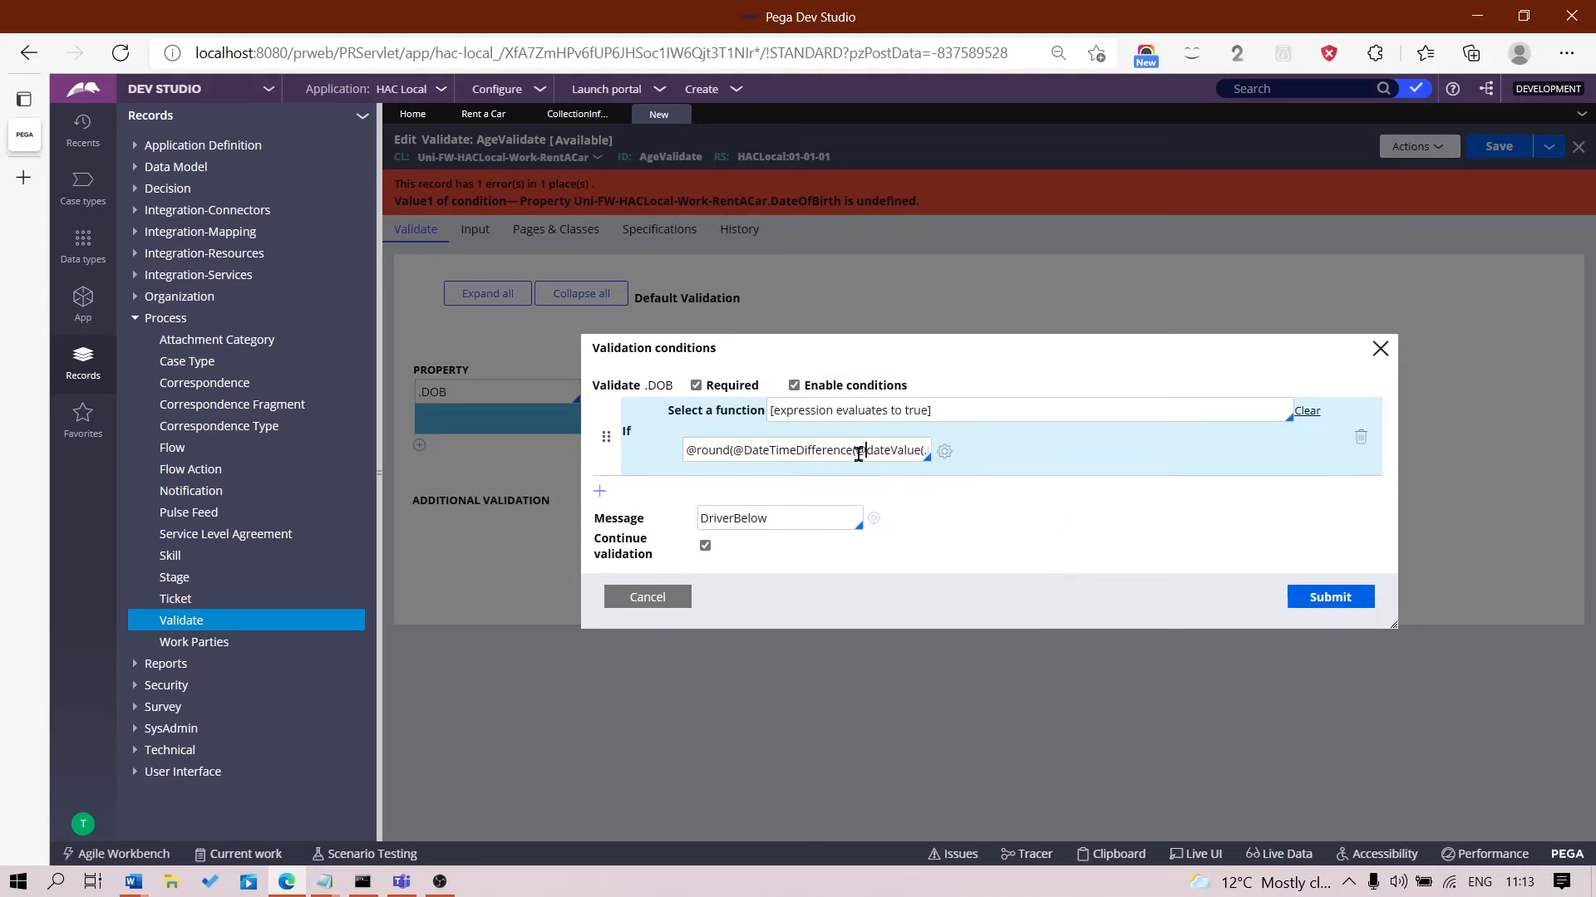
key("Right")
key("Right")
key("Right")
key("Right")
key("Right")
key("Right")
key("Right")
key("Right")
key("Right")
key("Right")
key("Right")
key("Right")
key("Right")
key("Right")
key("Right")
key("Right")
key("Right")
key("Right")
key("Right")
key("Right")
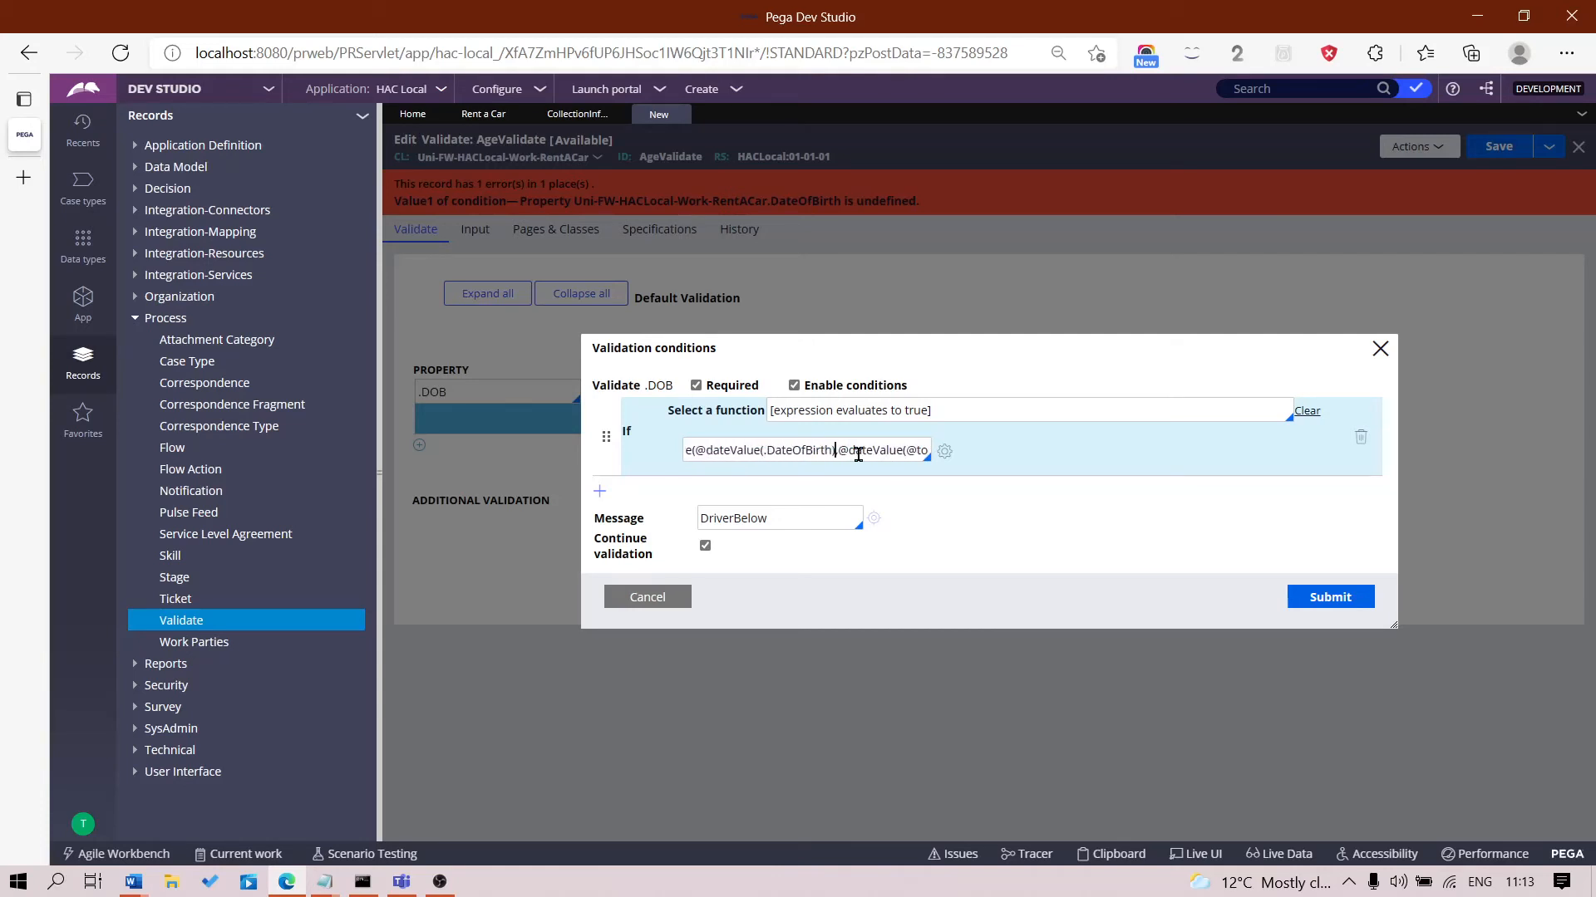
key("BackSpace")
key("BackSpace")
key("BackSpace")
key("BackSpace")
key("BackSpace")
key("BackSpace")
key("BackSpace")
key("BackSpace")
key("BackSpace")
key("BackSpace")
key("Caps_Lock")
type("OB")
key("Caps_Lock")
left_click(1338, 591)
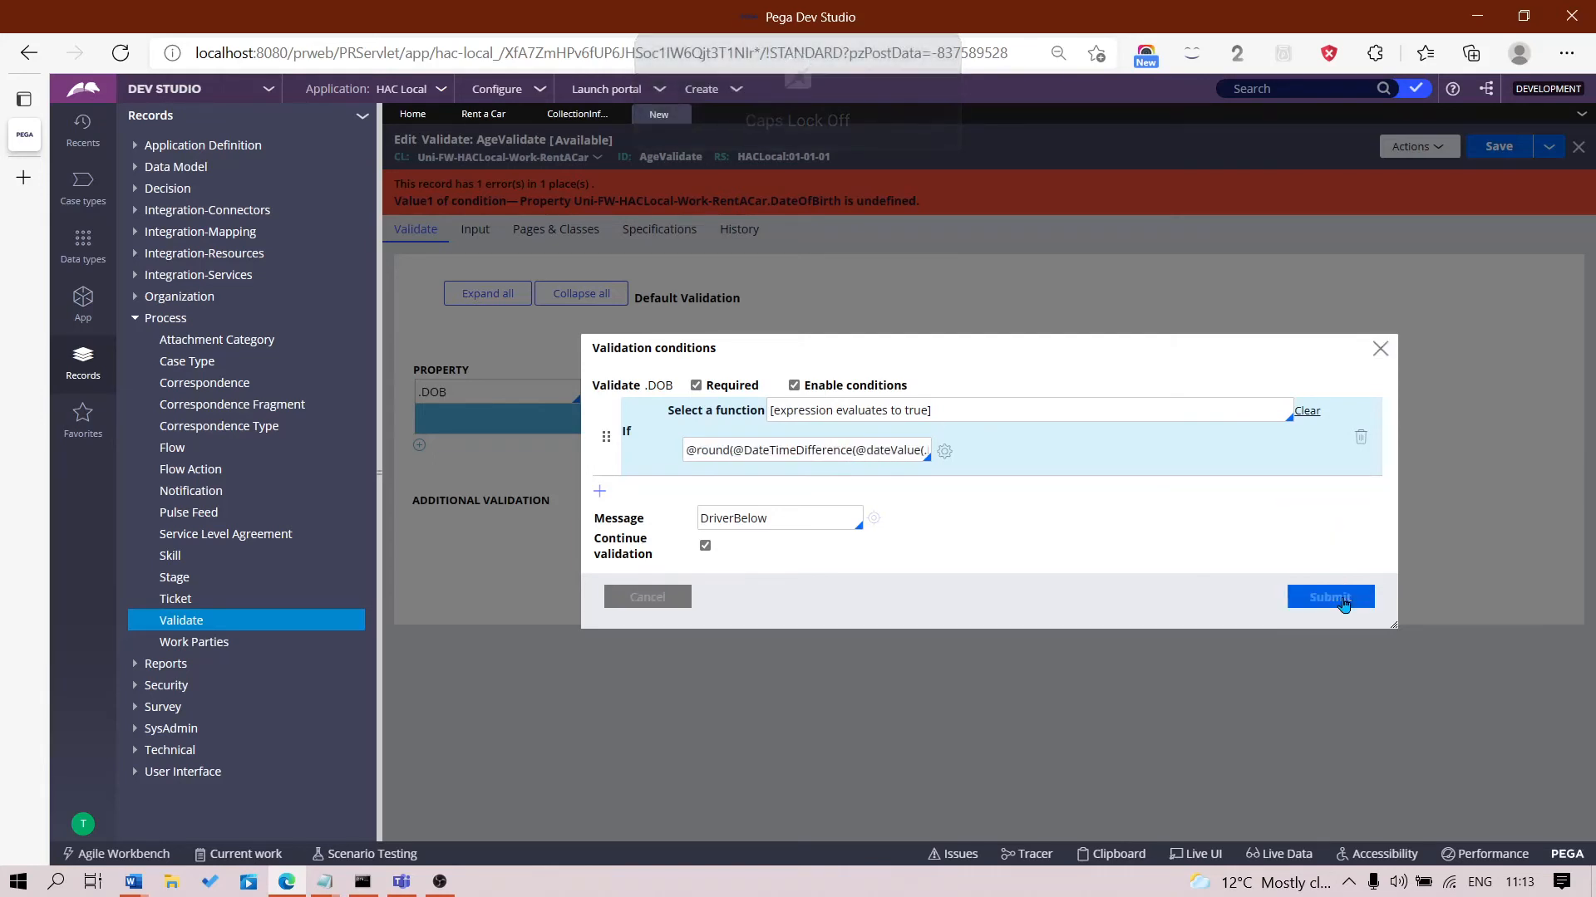
- Save and close the AgeValidate rule, and save the Collection information flow action with AgeValidate as its validation
left_click(1496, 146)
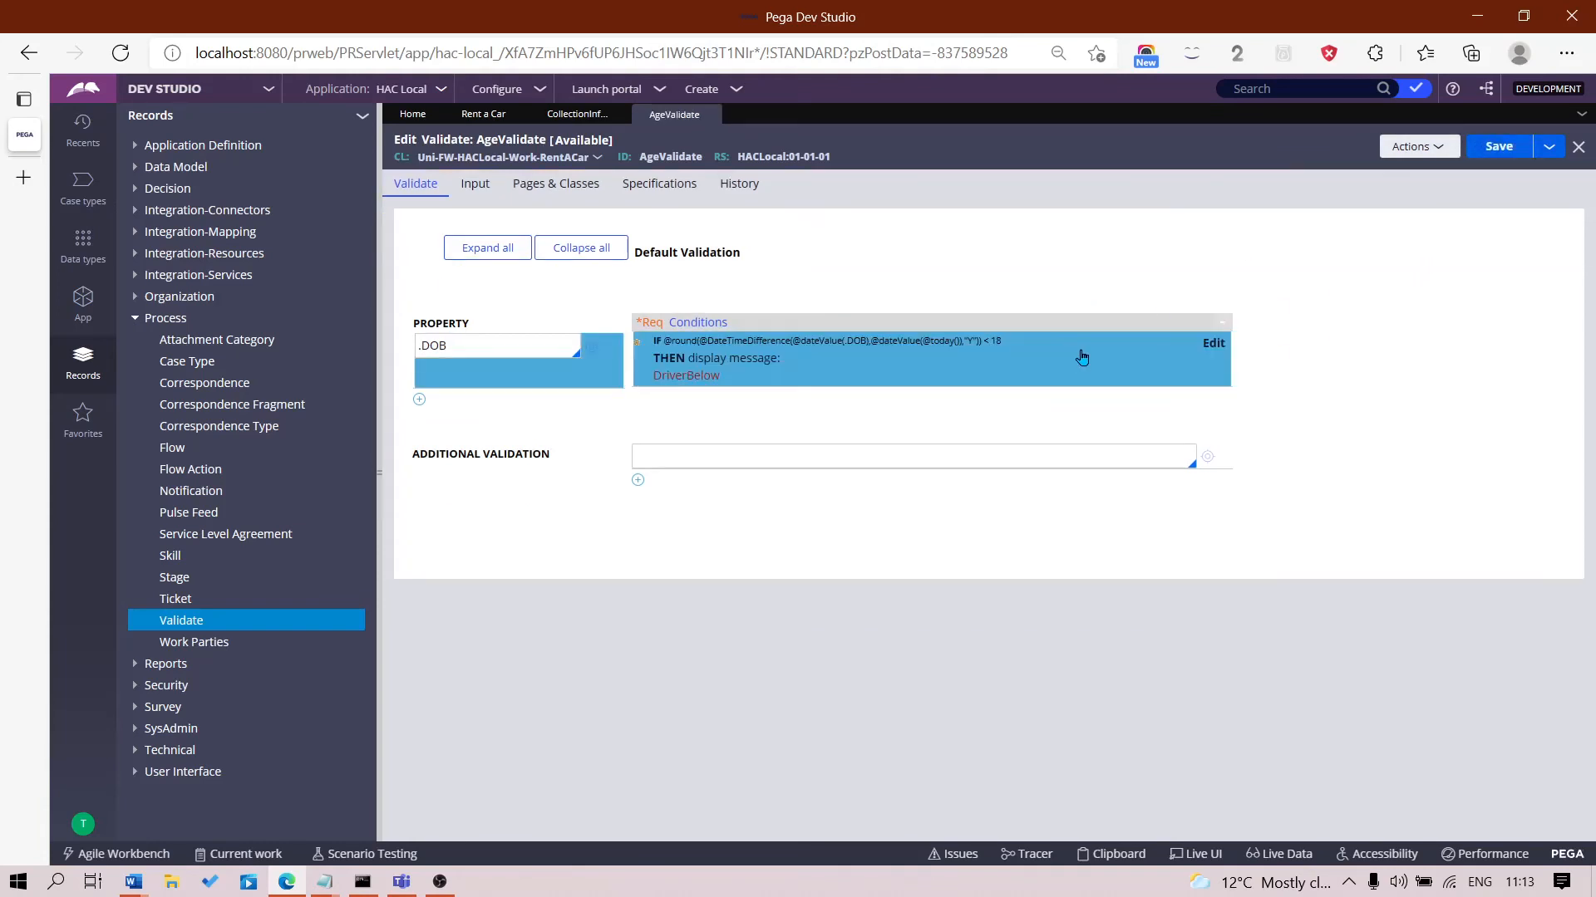
left_click(1501, 158)
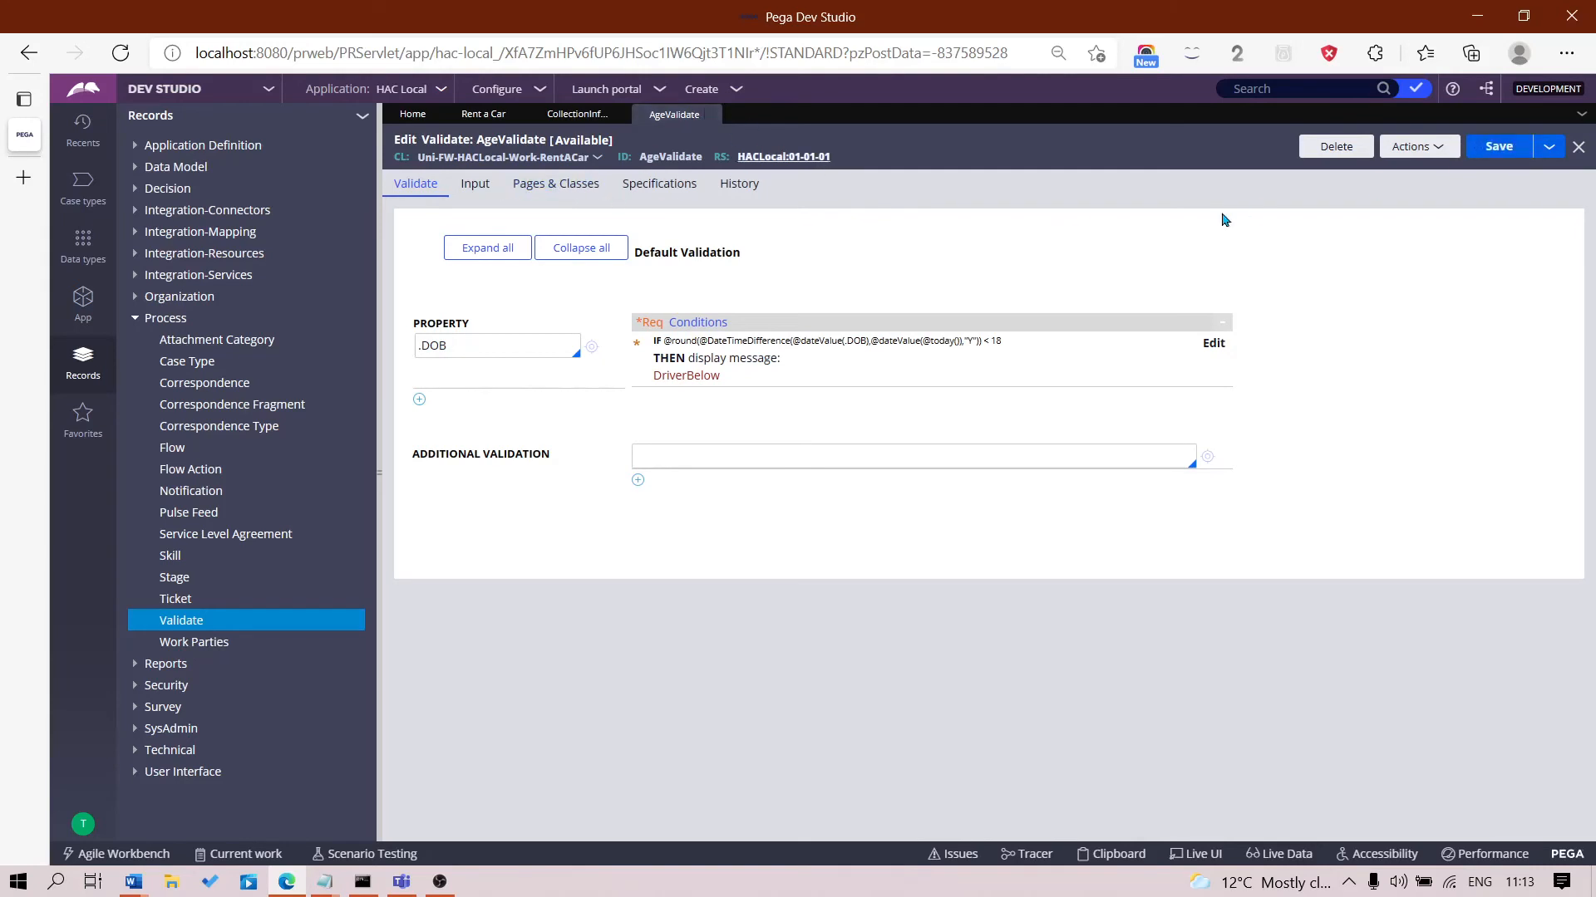
left_click(1578, 147)
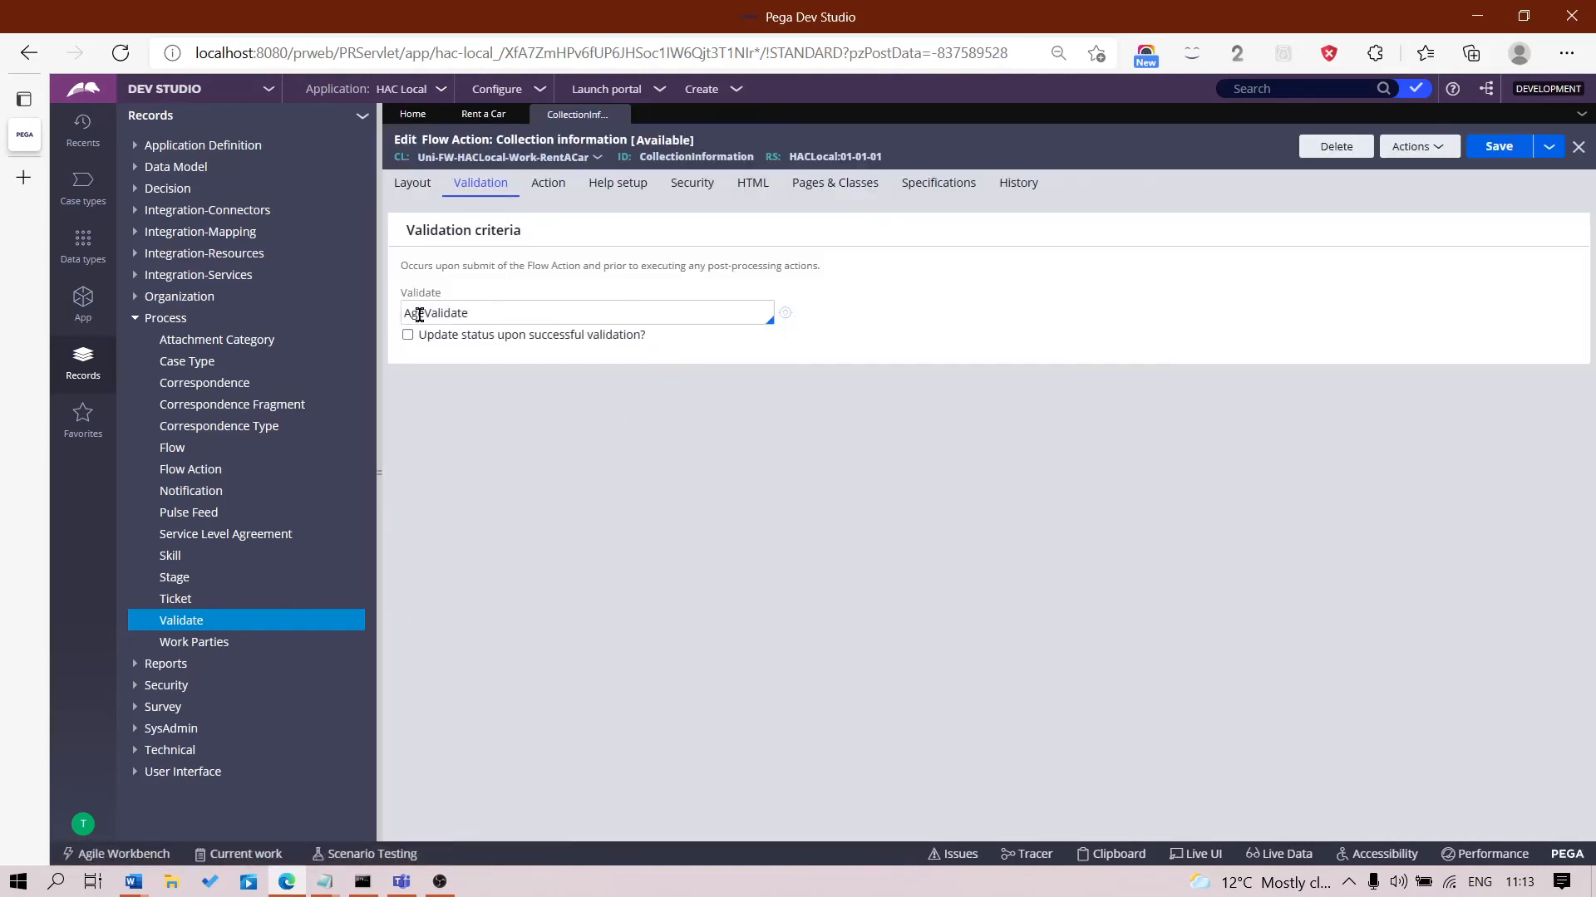
left_click(1500, 152)
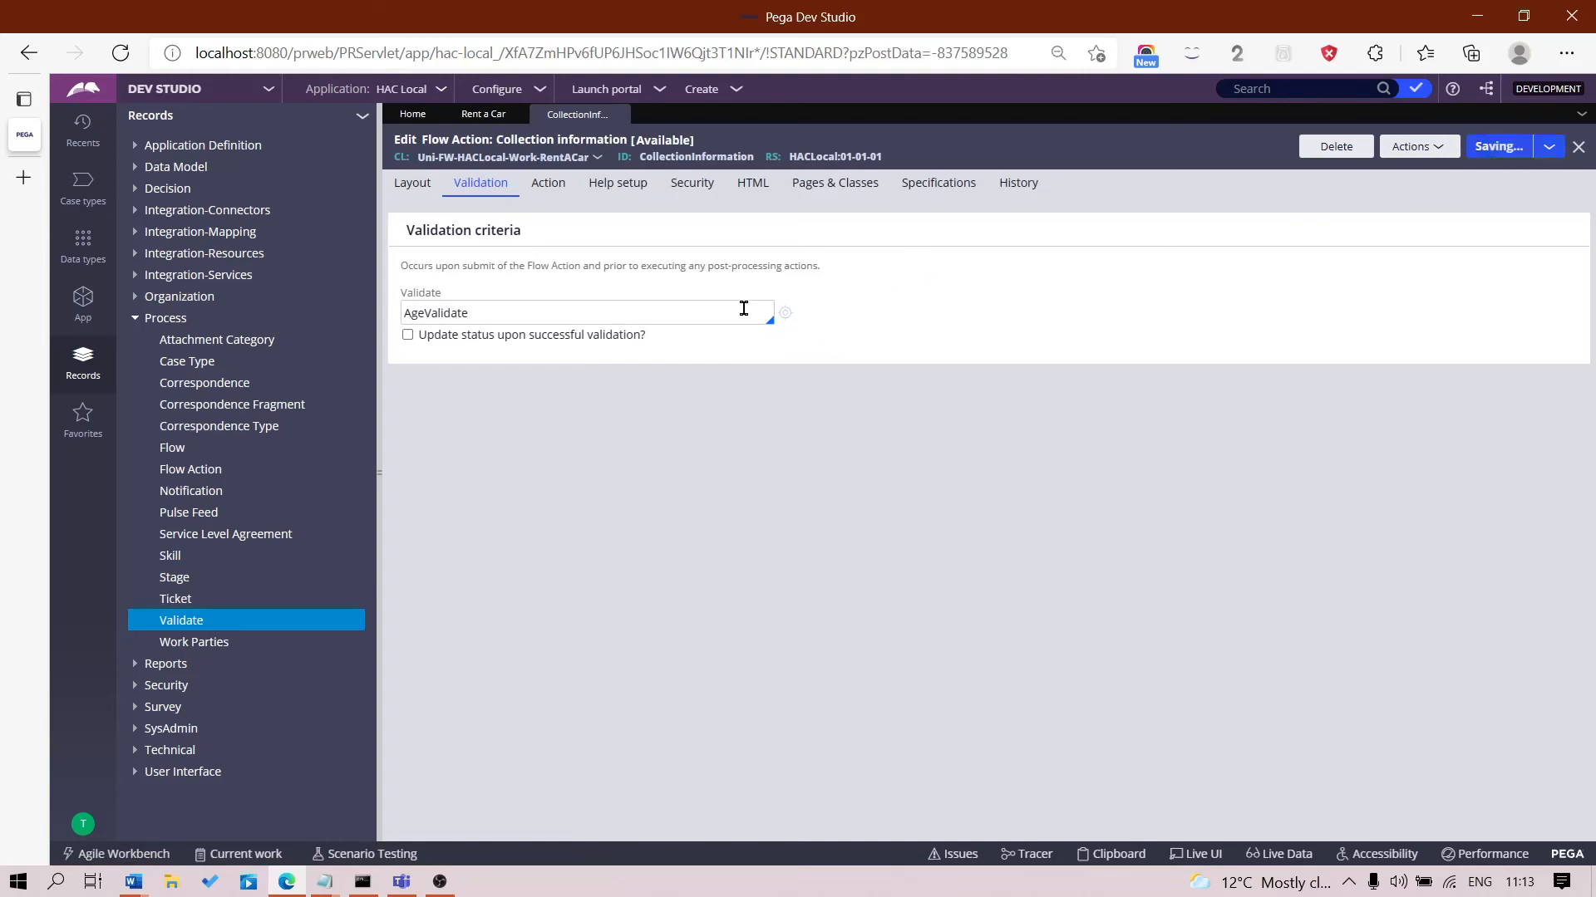
- Reselect AgeValidate as the validation rule of the Collection information flow action, save the flow action and close it
key("ctrl+a")
key("BackSpace")
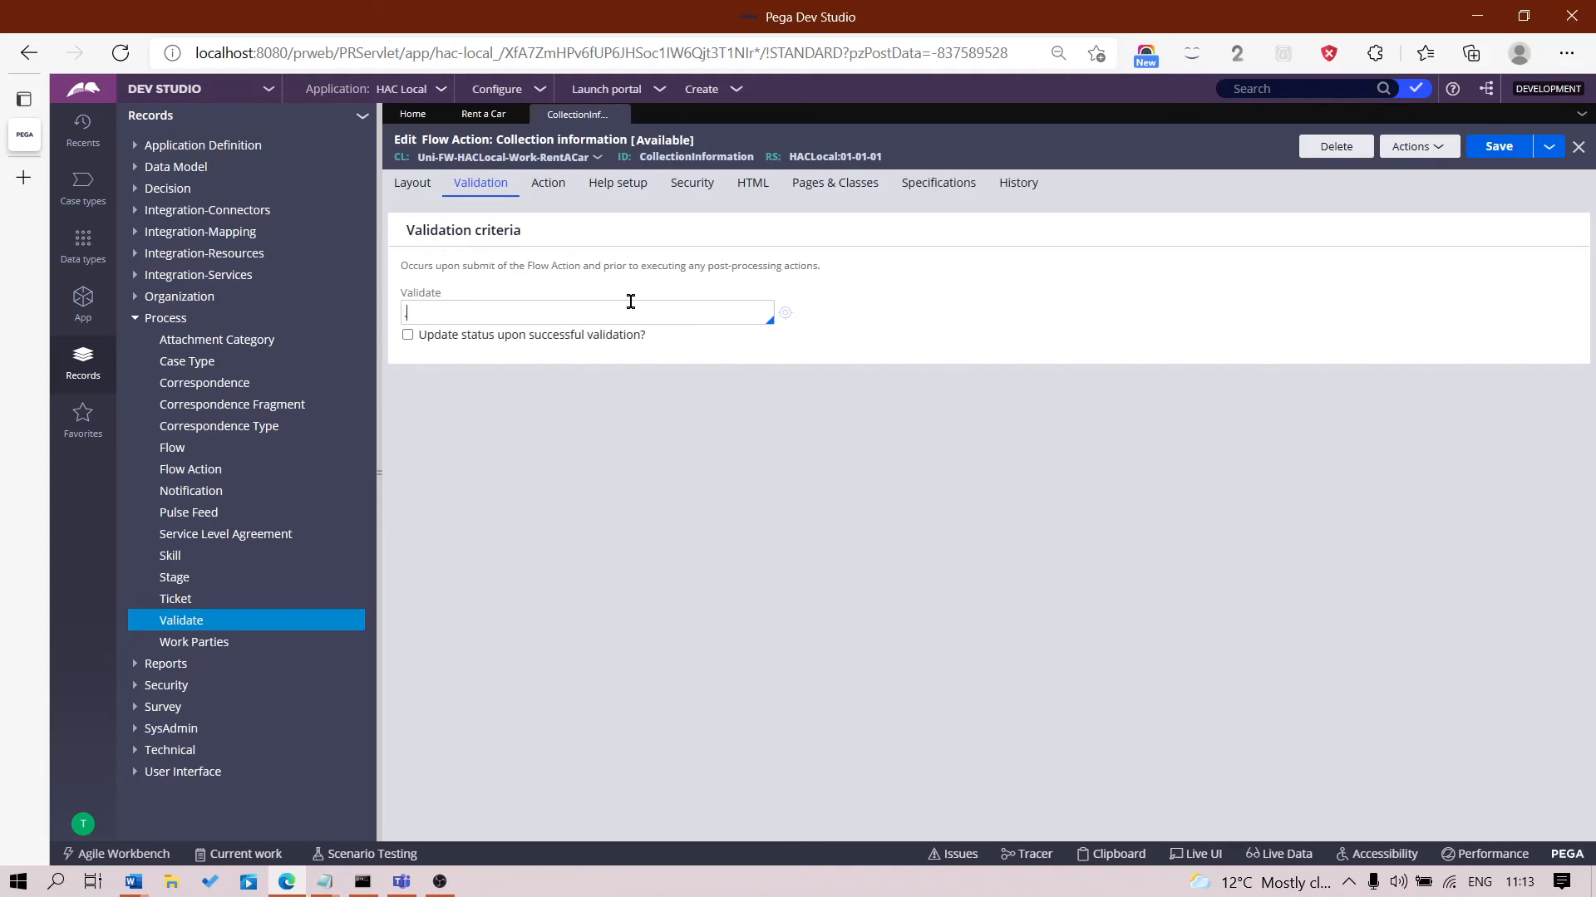
key("Down")
key("Down")
key("Return")
left_click(1497, 153)
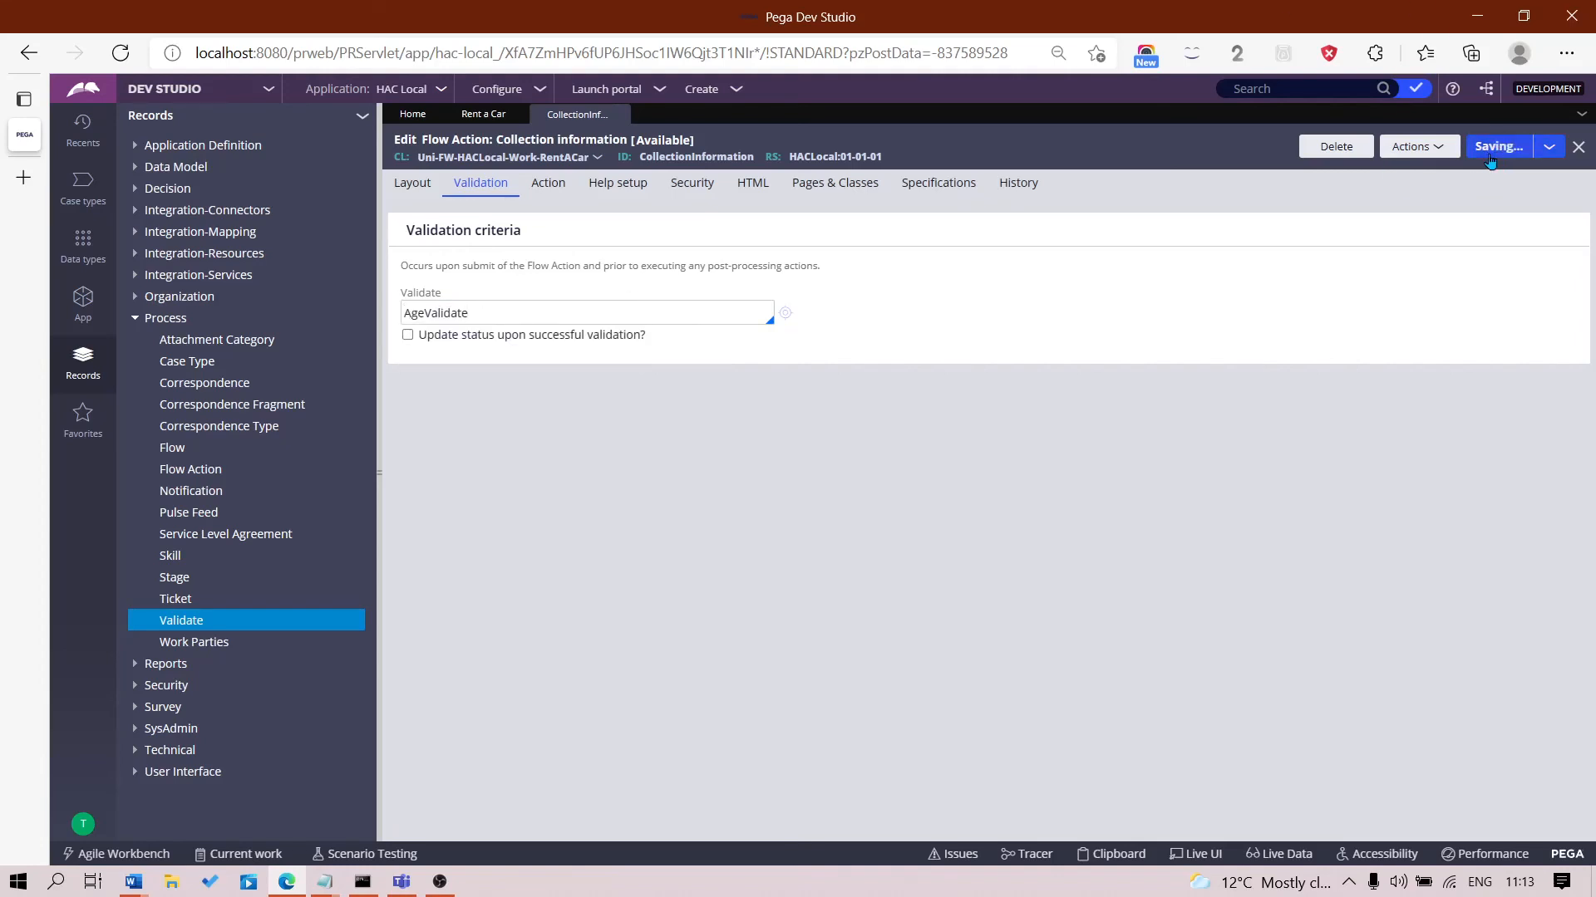
left_click(618, 115)
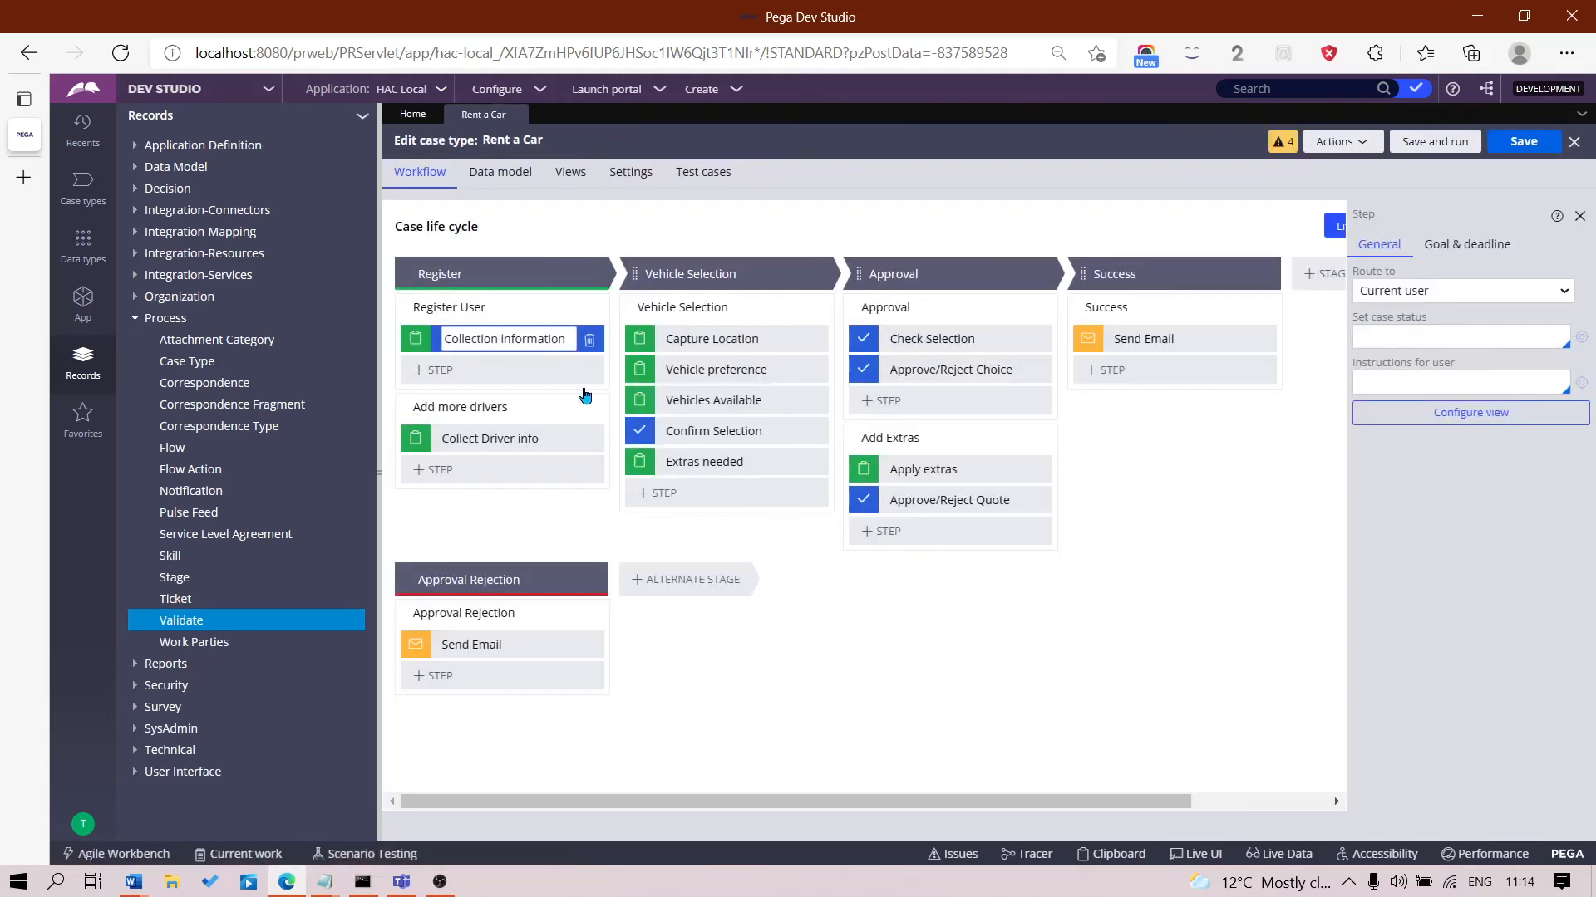
- Save and run the Rent a Car case type, and submit the new case with only an under-18 date of birth filled in
left_click(1474, 156)
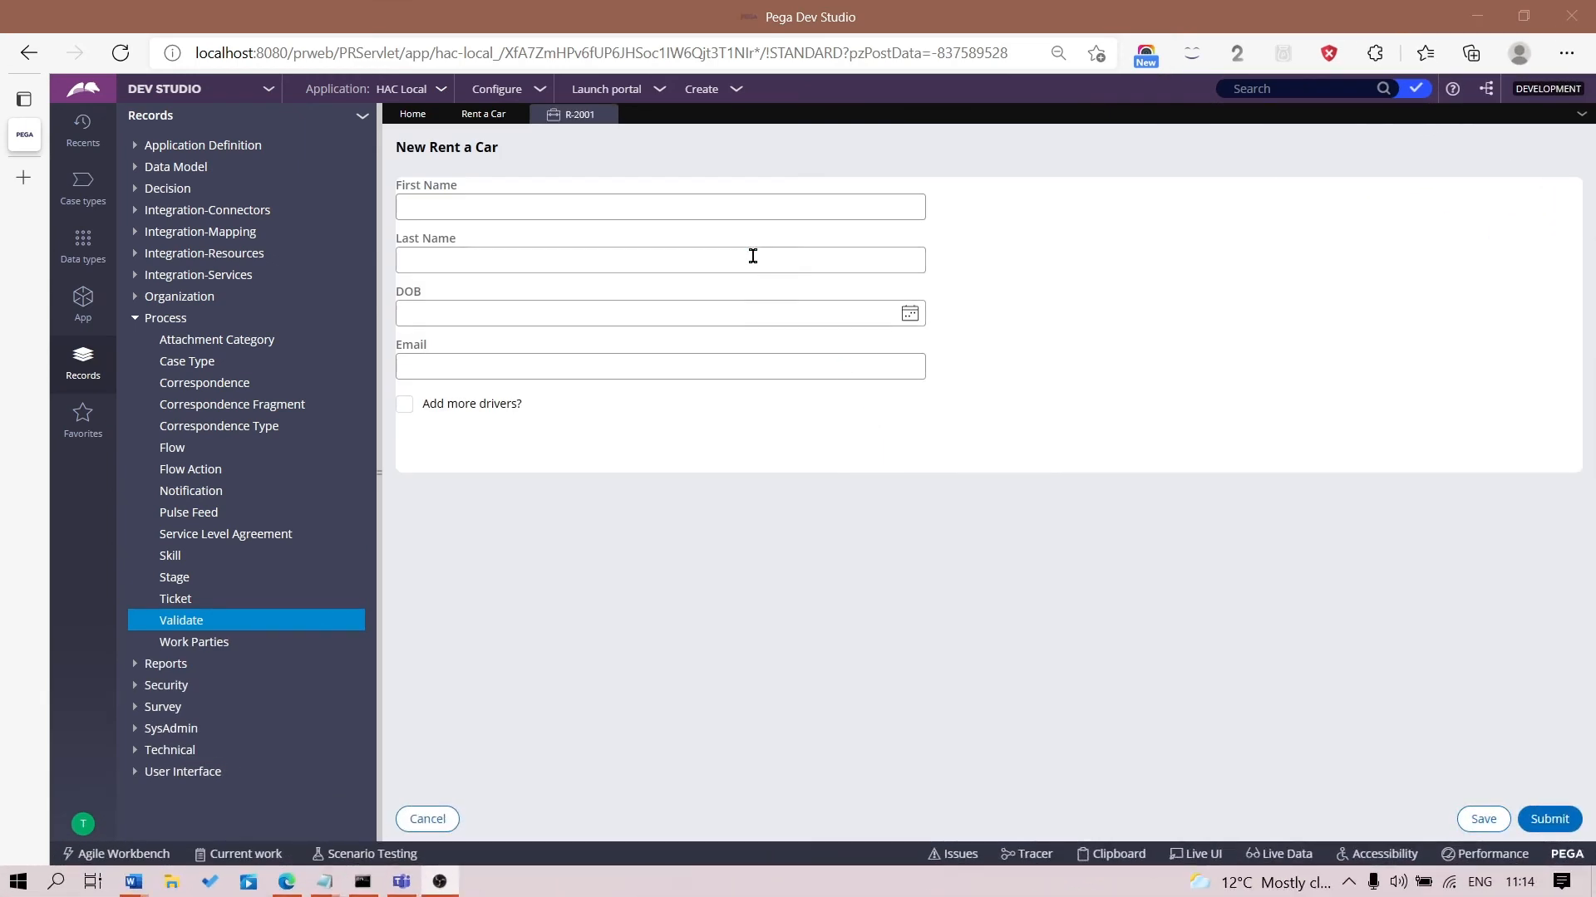
left_click(909, 314)
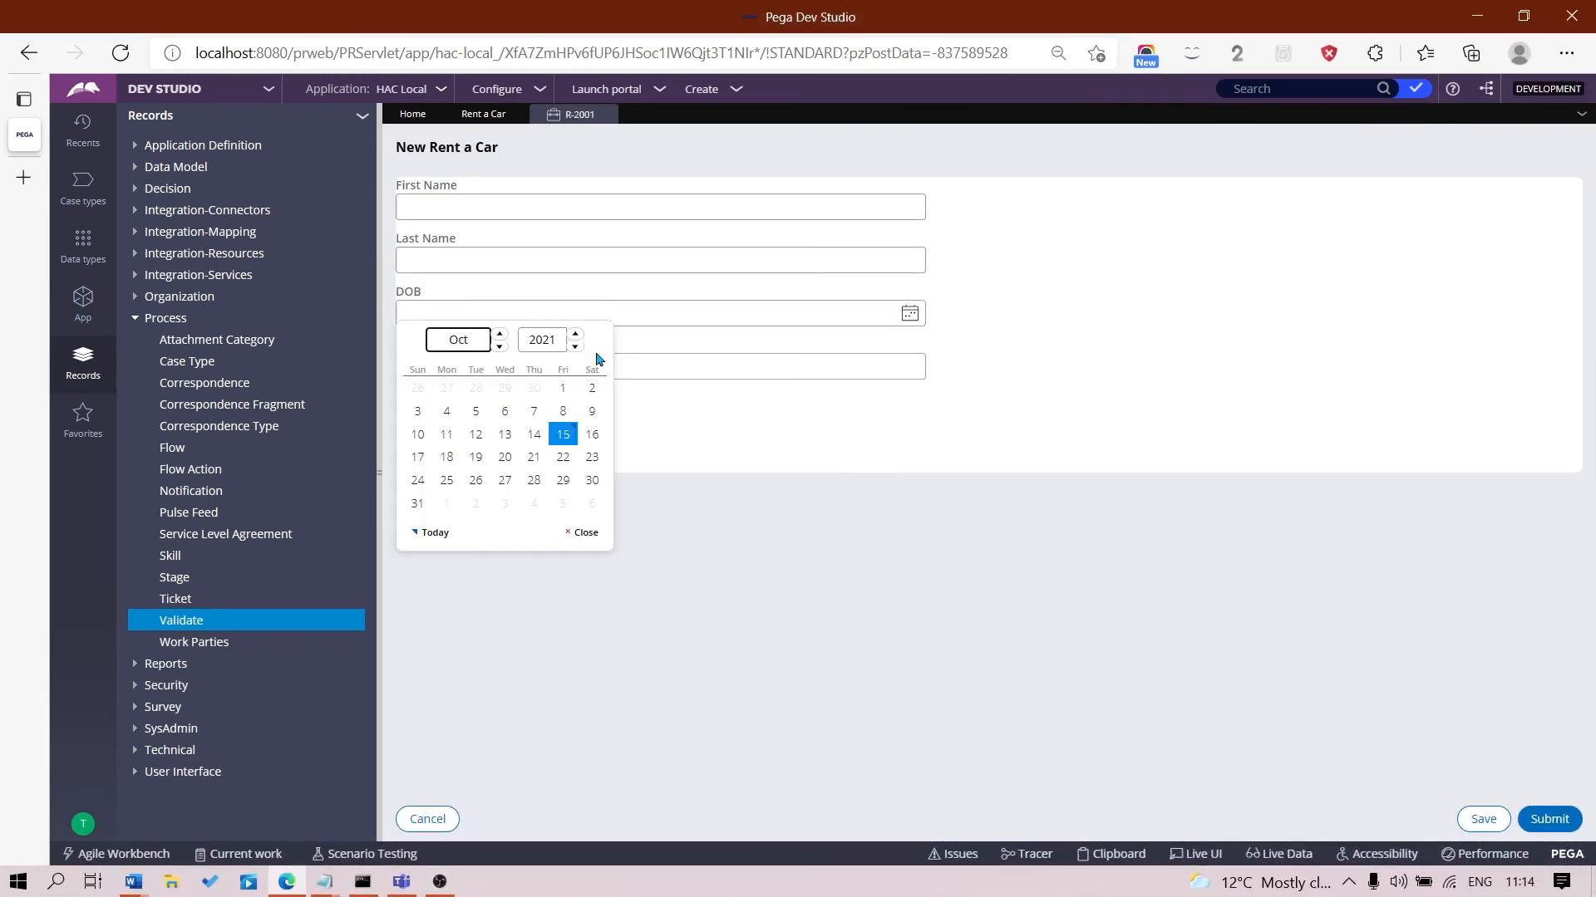
left_click(418, 435)
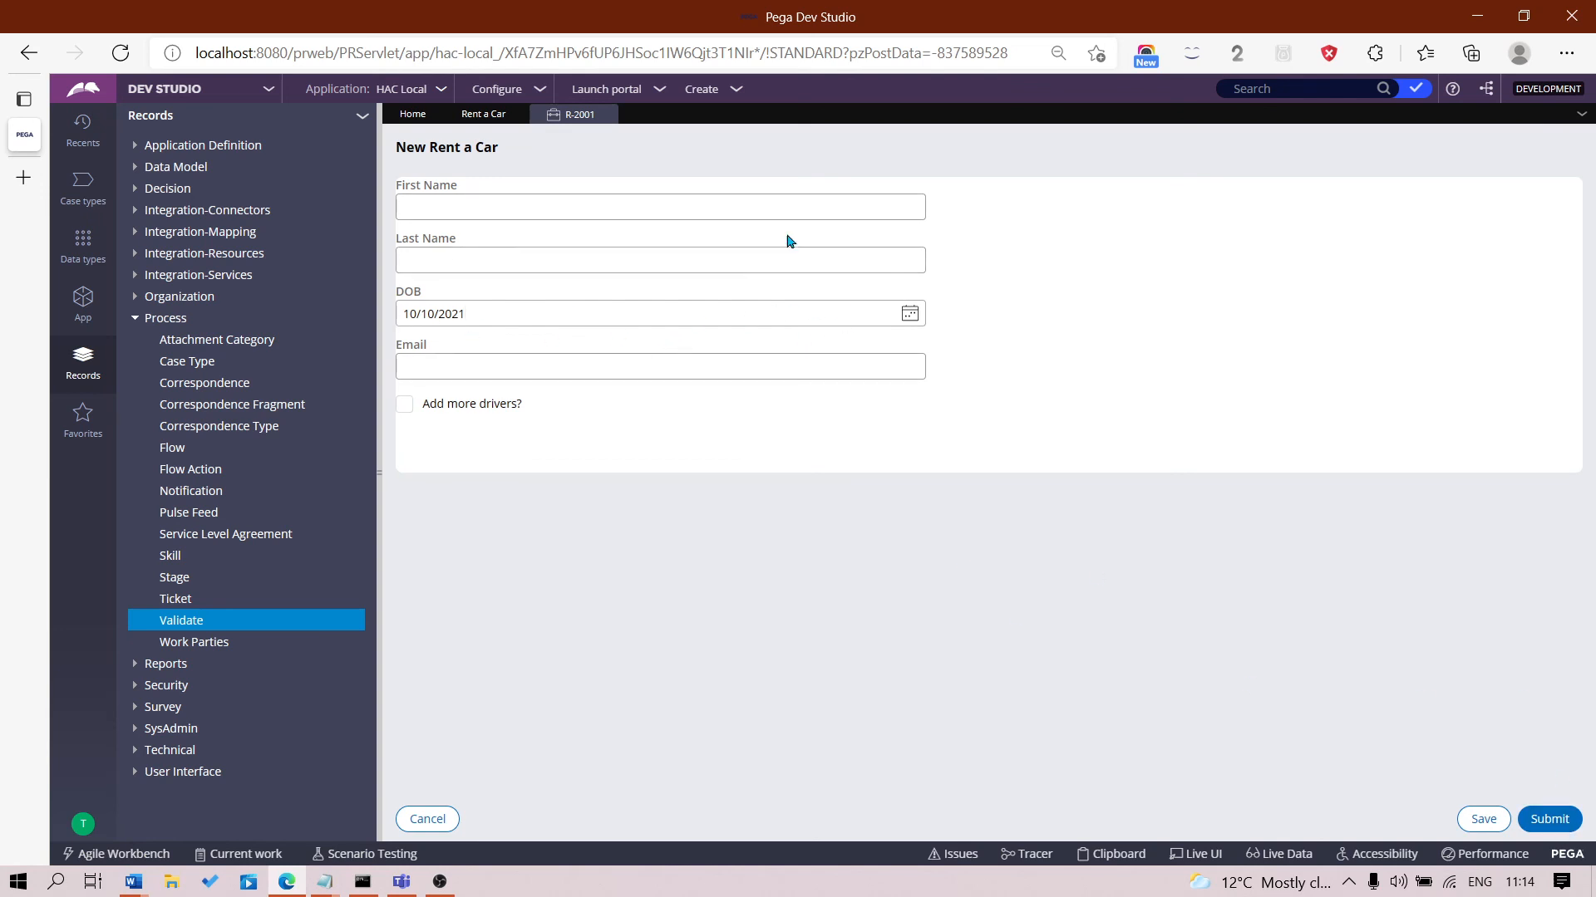
left_click(1549, 819)
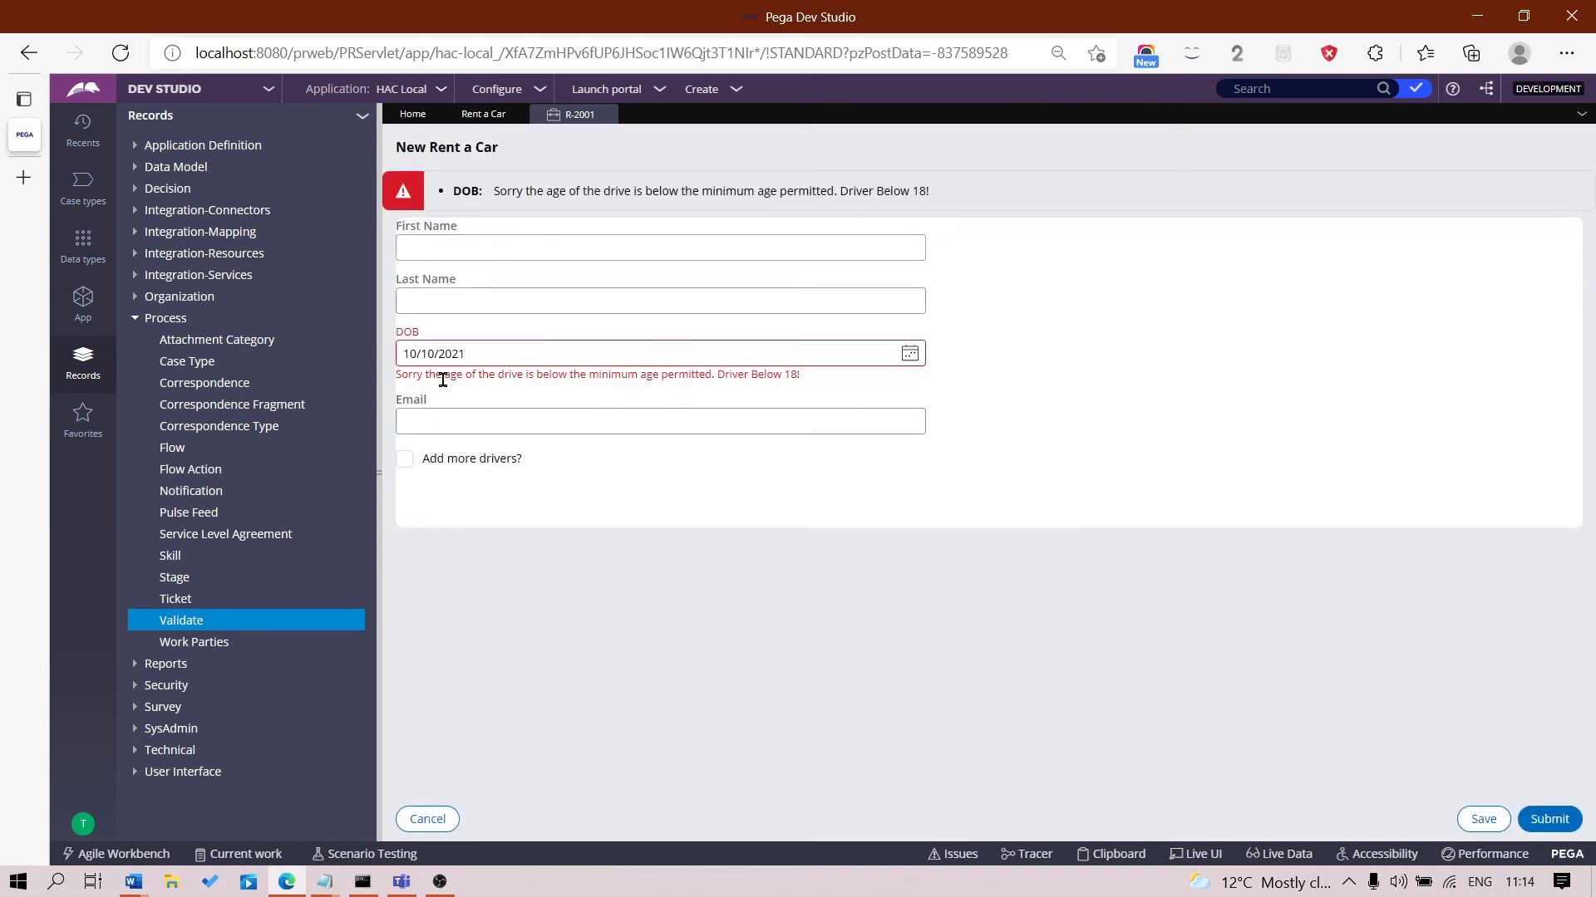
- Examine the validation message text beneath the DOB field and in the banner of the New Rent a Car form
left_click_drag(415, 378, 823, 390)
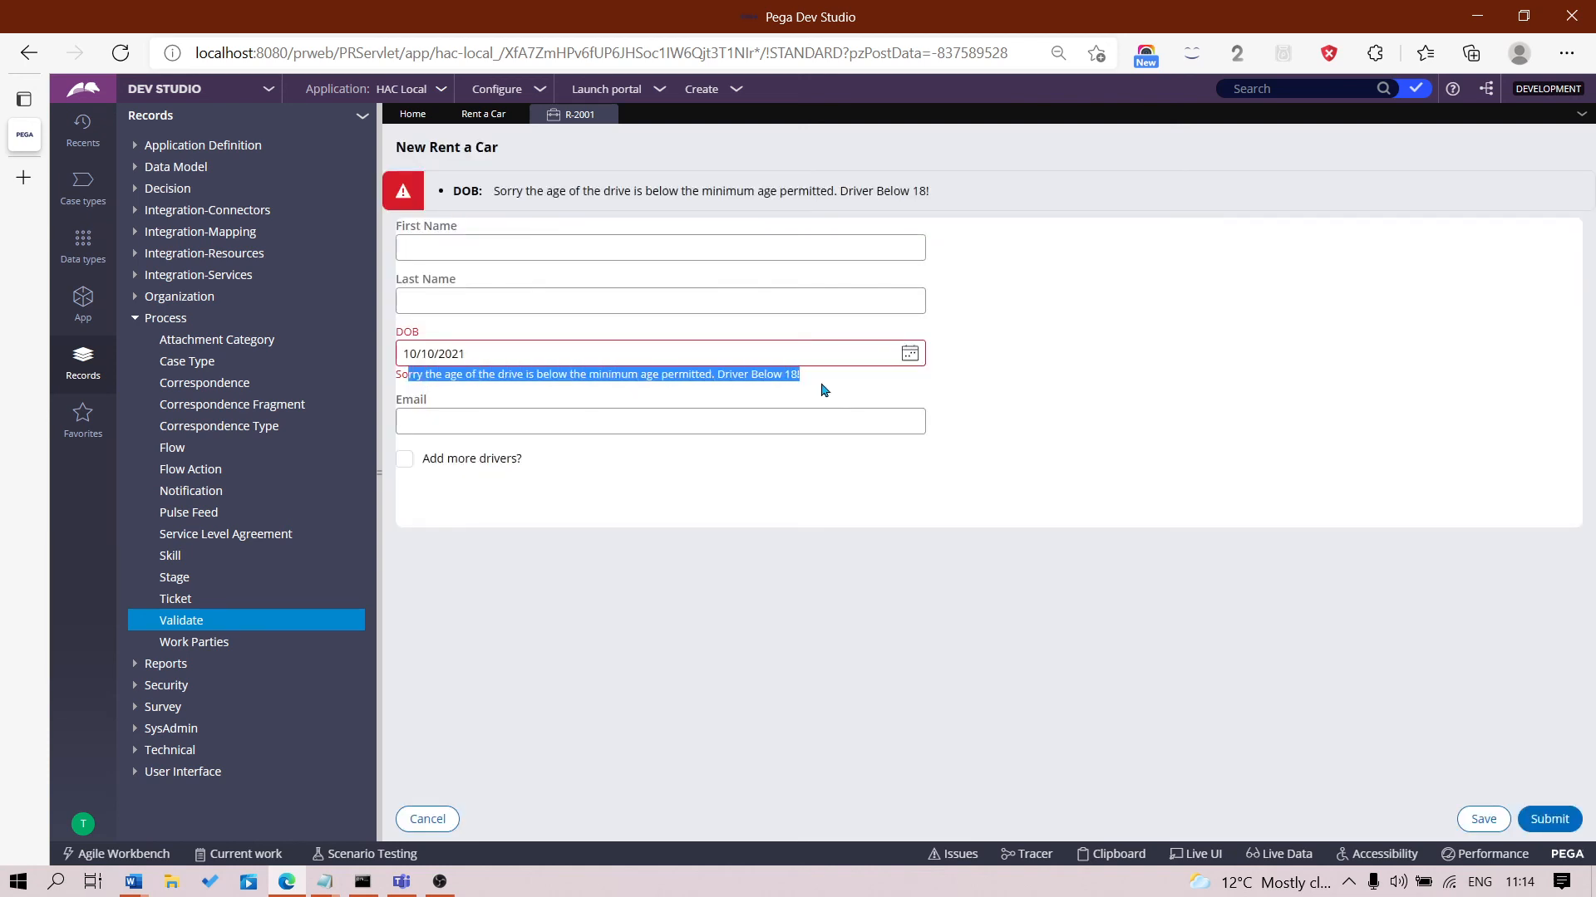
left_click(506, 387)
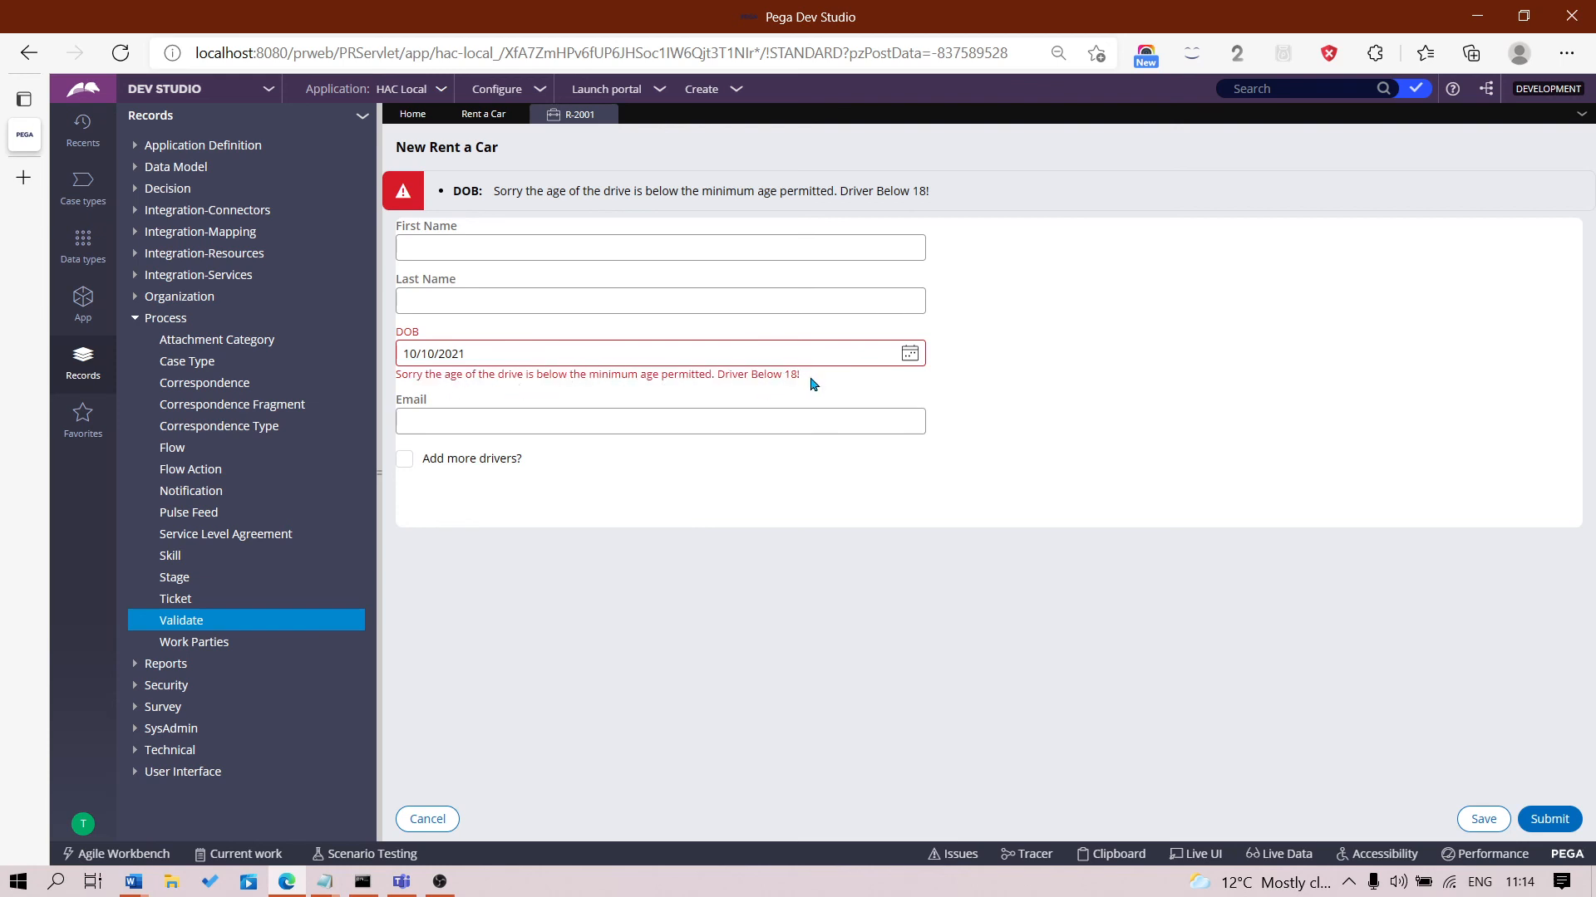
left_click_drag(471, 188, 1069, 189)
left_click(1070, 256)
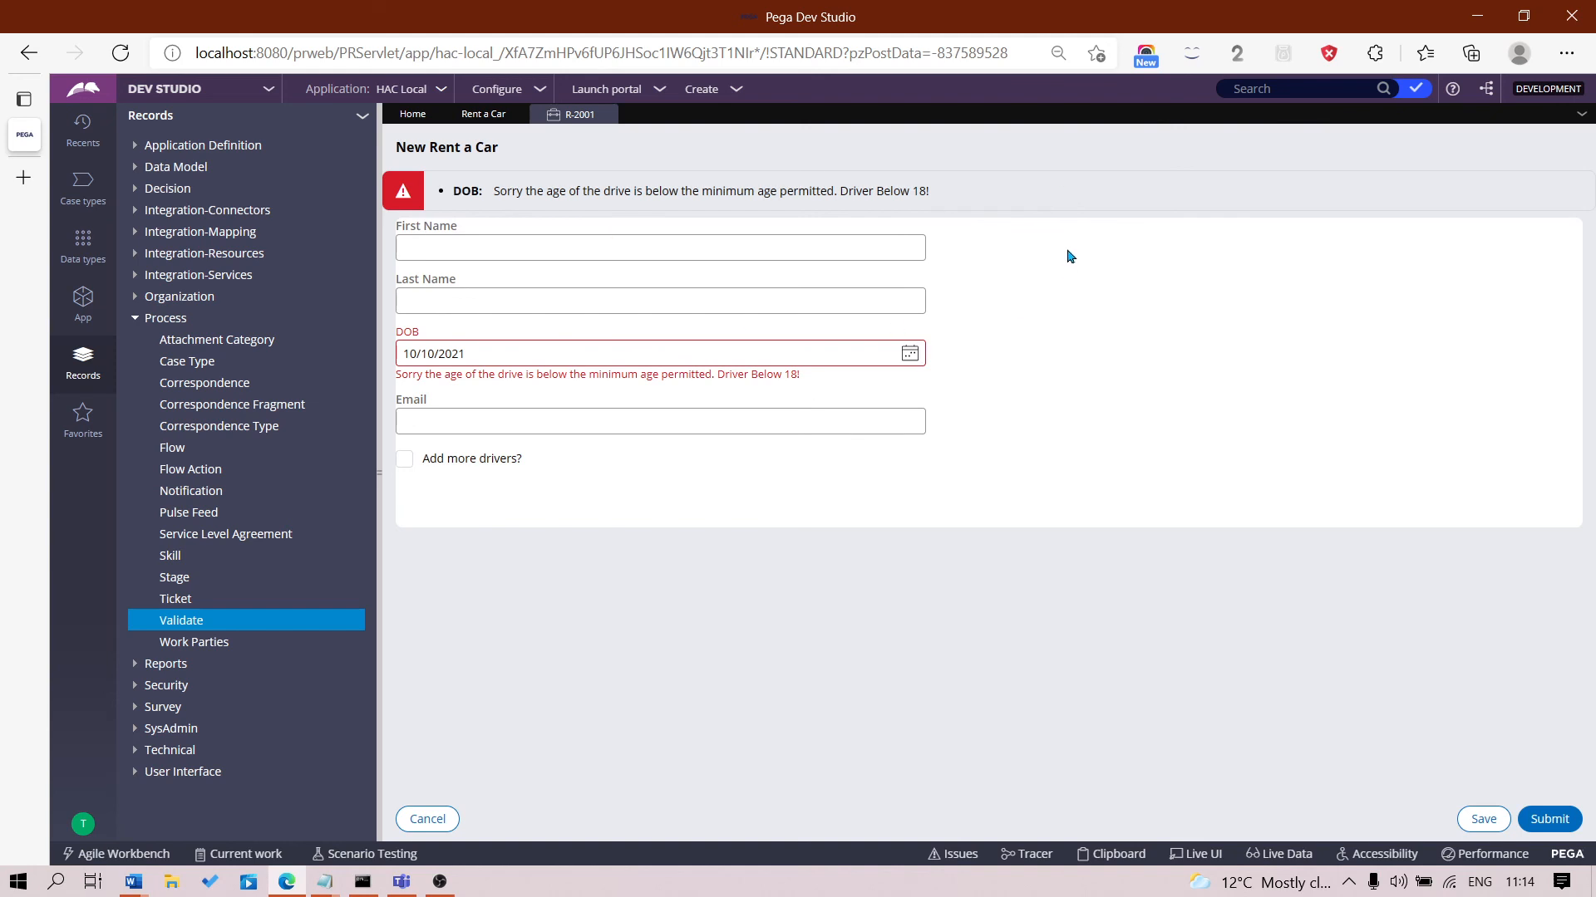